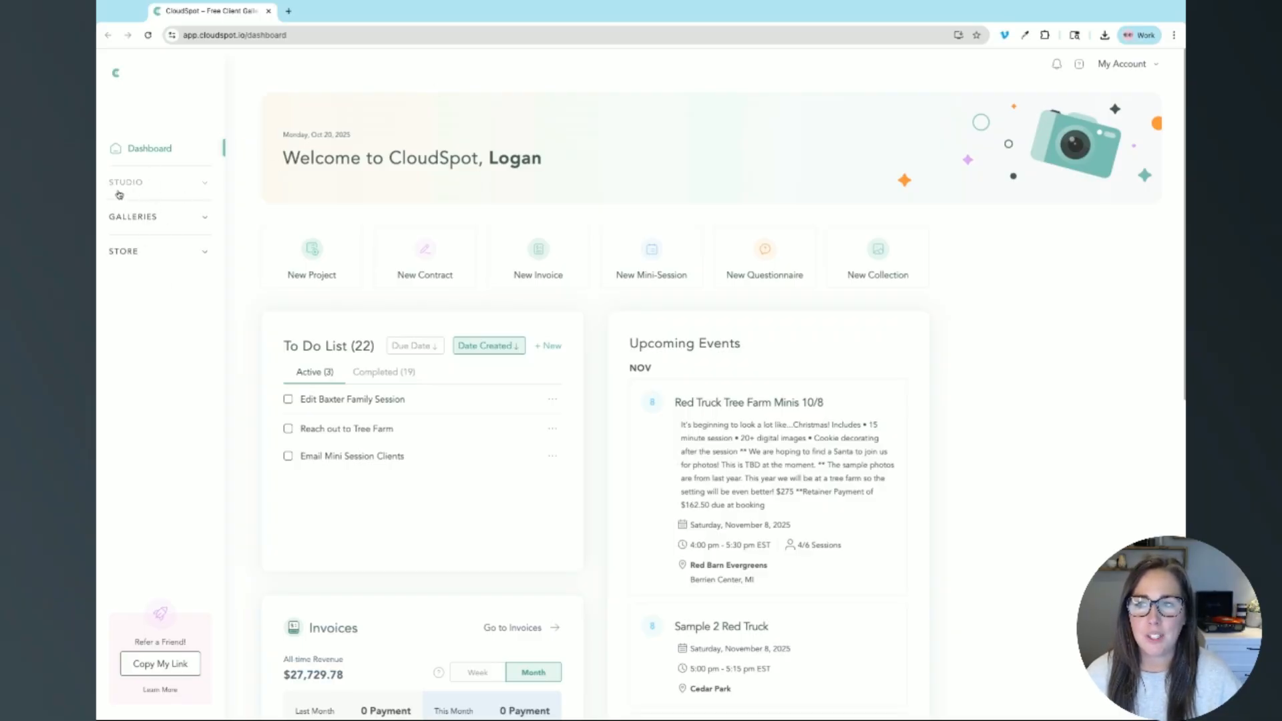
Step: Open Scheduling from the STUDIO sidebar section, bringing up the Bookings page in a new tab
click(156, 190)
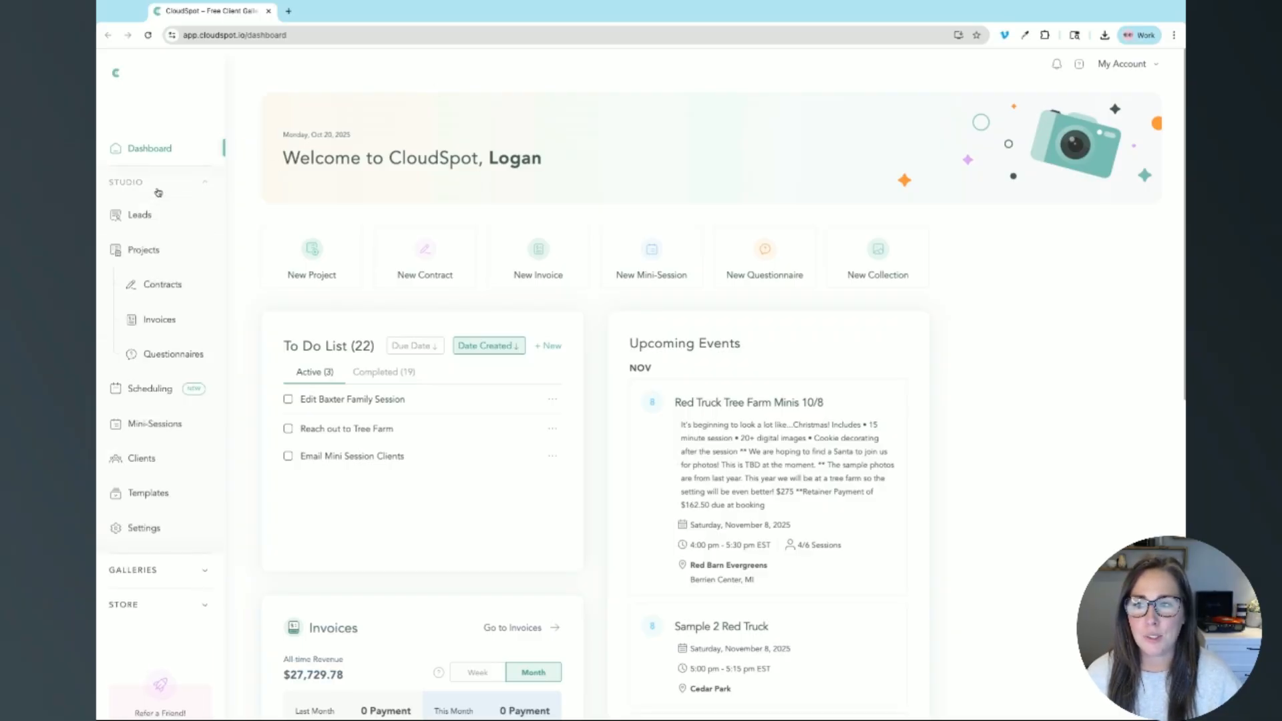
click(158, 395)
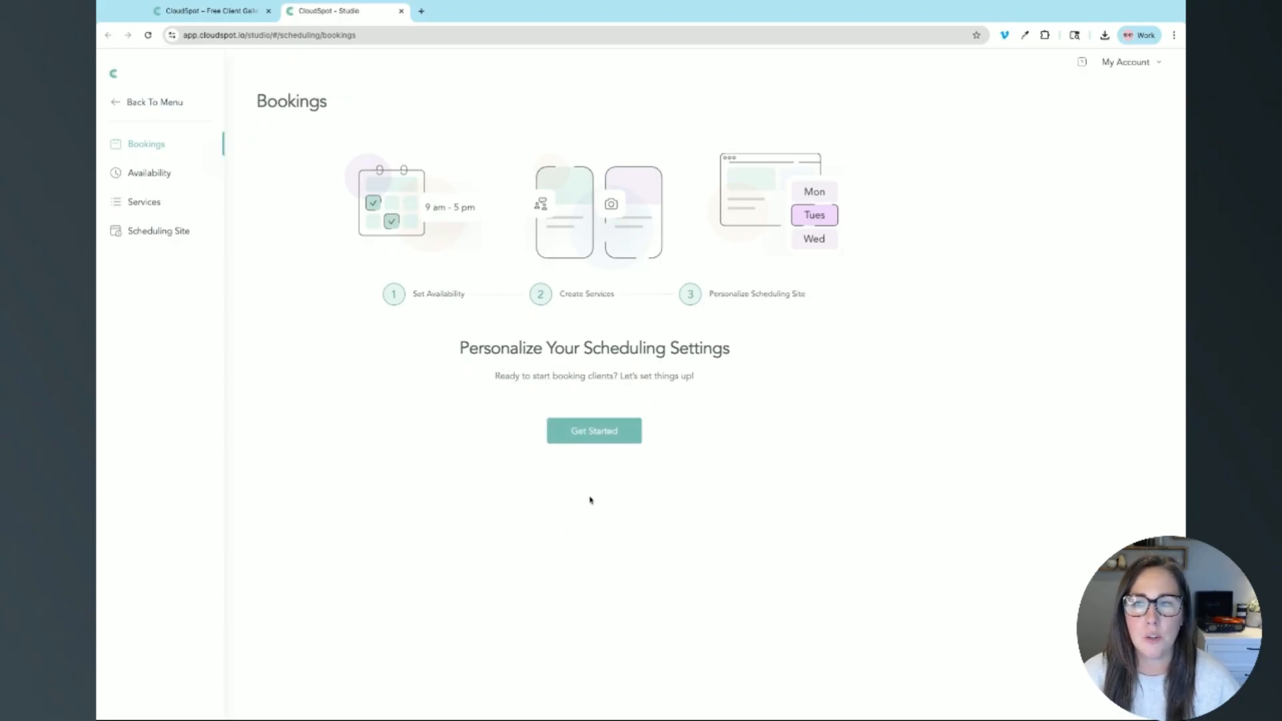
Step: Start the scheduling setup, review the Availability page, and begin connecting an outside calendar
click(587, 431)
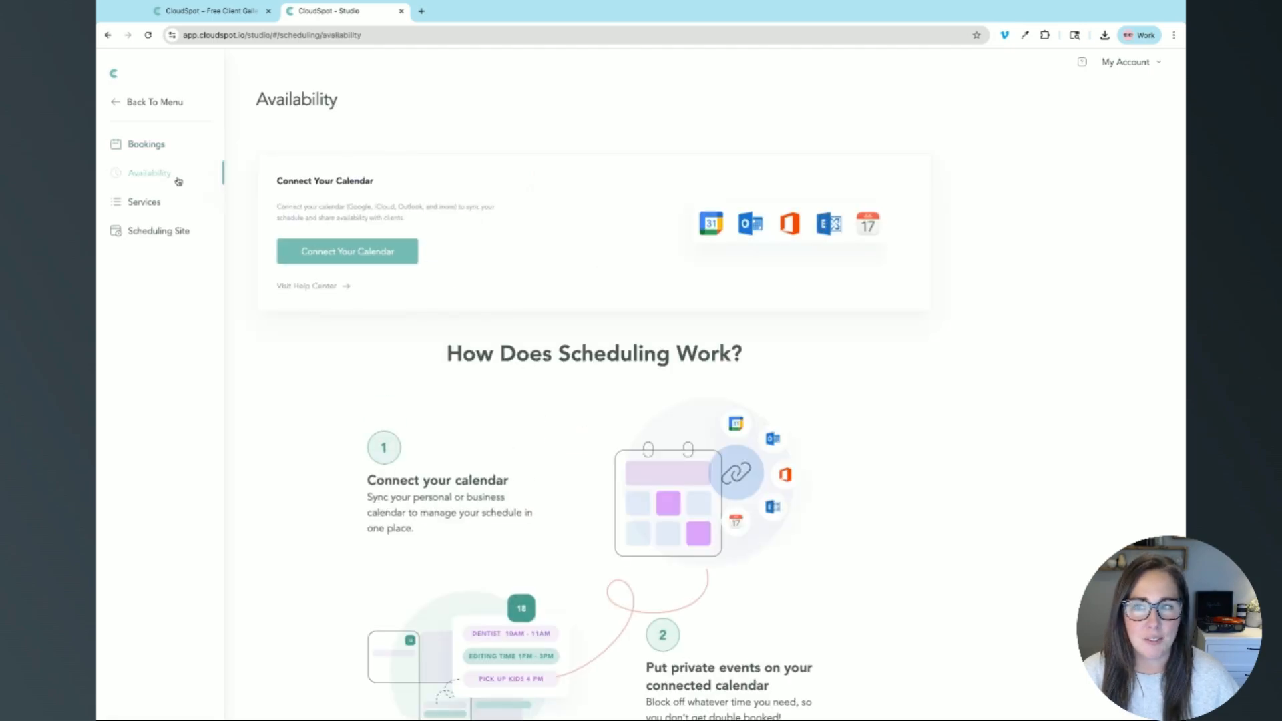
scroll(824, 417, down, 4)
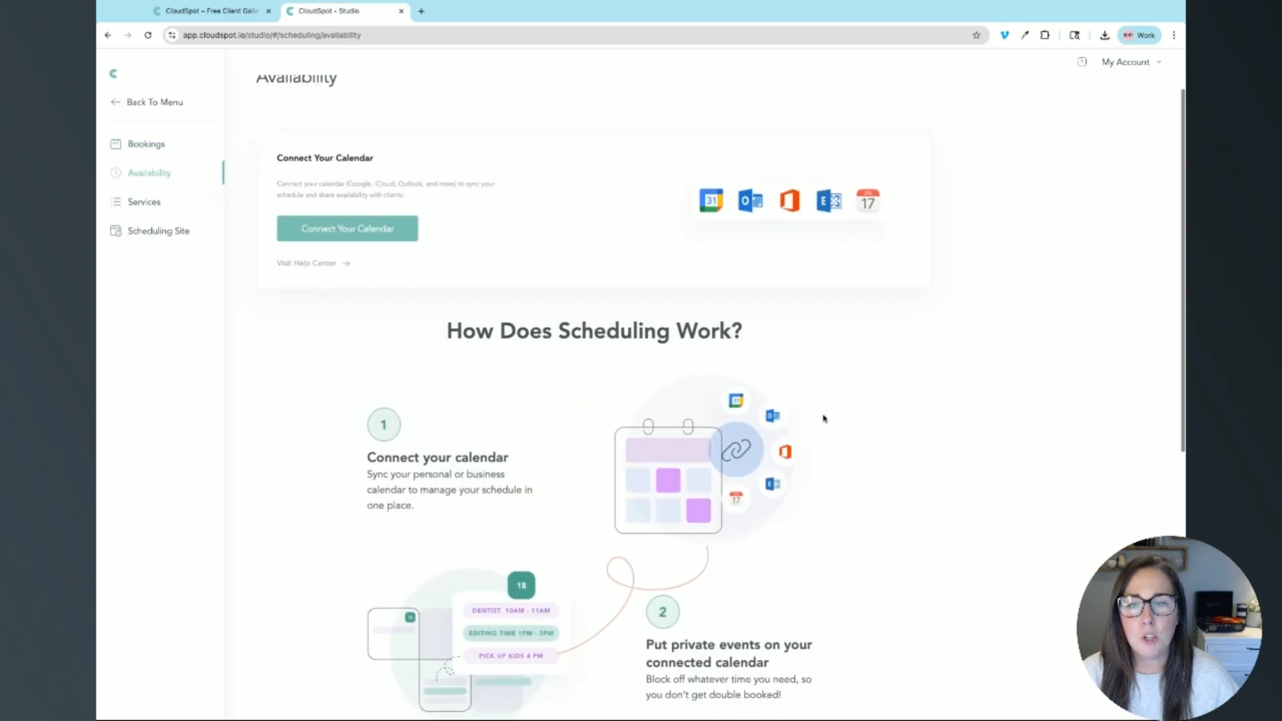
scroll(824, 418, down, 4)
scroll(824, 417, up, 8)
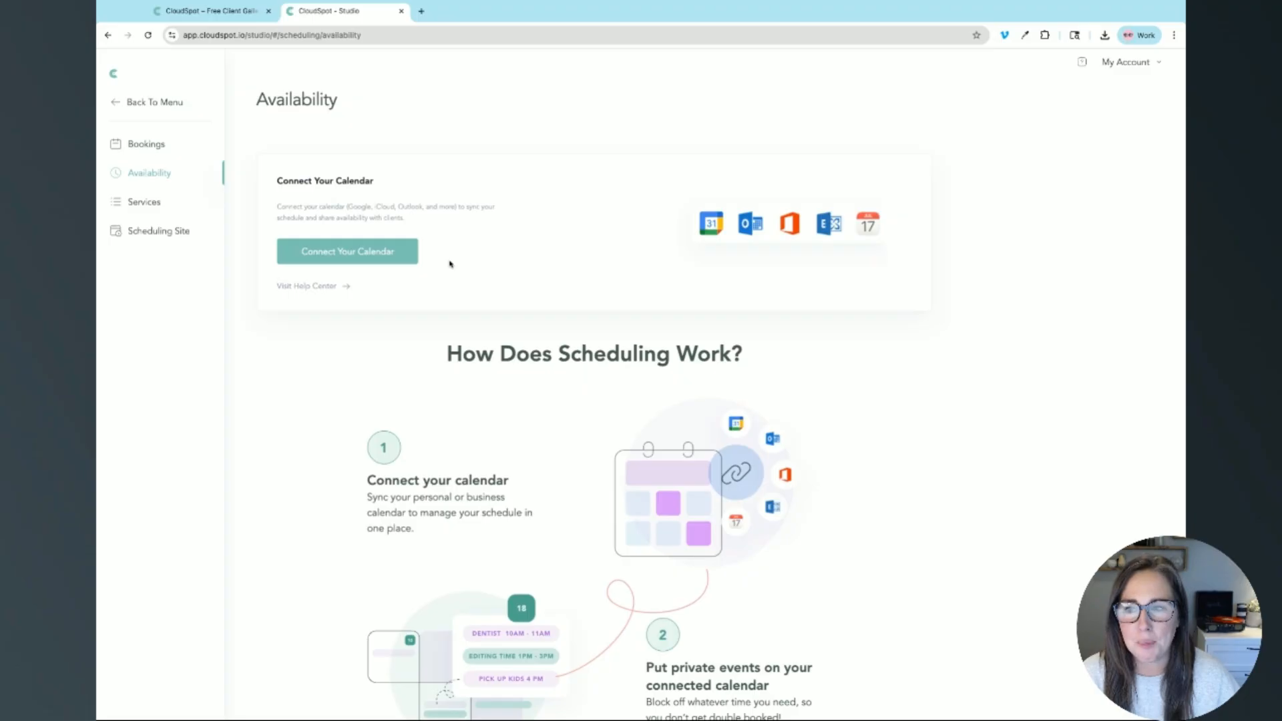
click(362, 259)
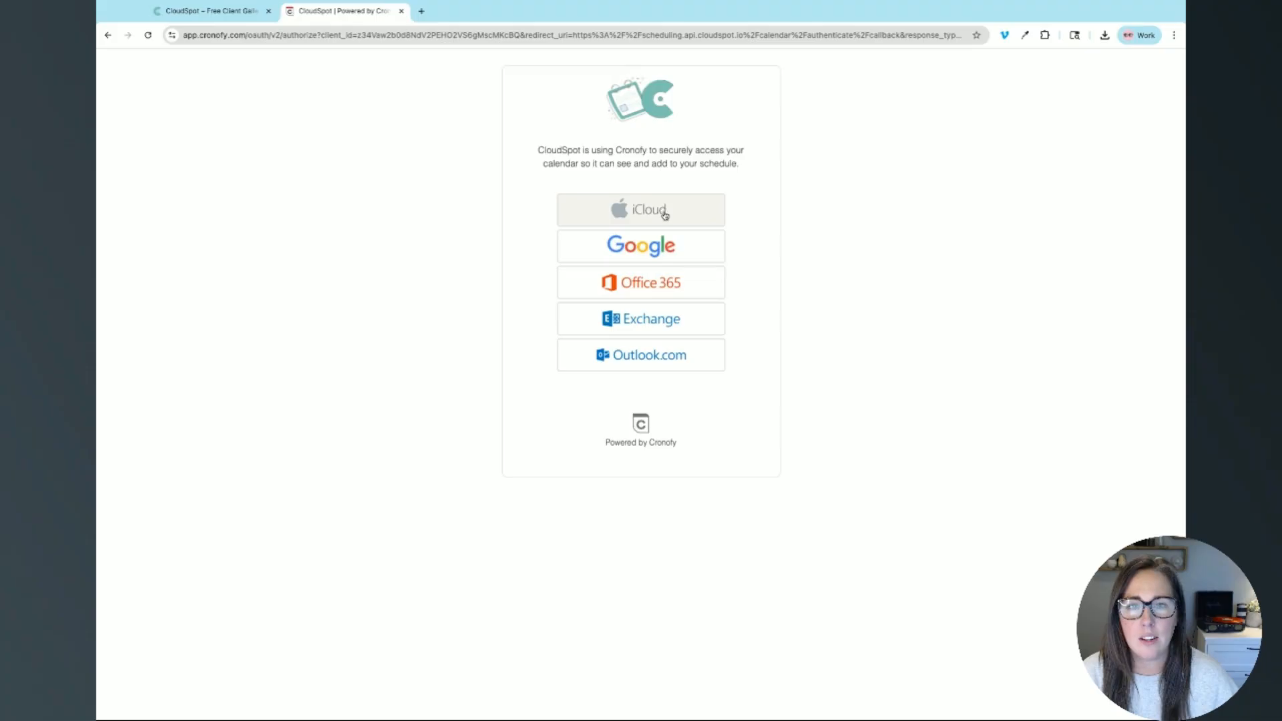
Step: Link Google to Cronofy with the work account, accepting the terms and granting calendar access
click(666, 252)
click(556, 238)
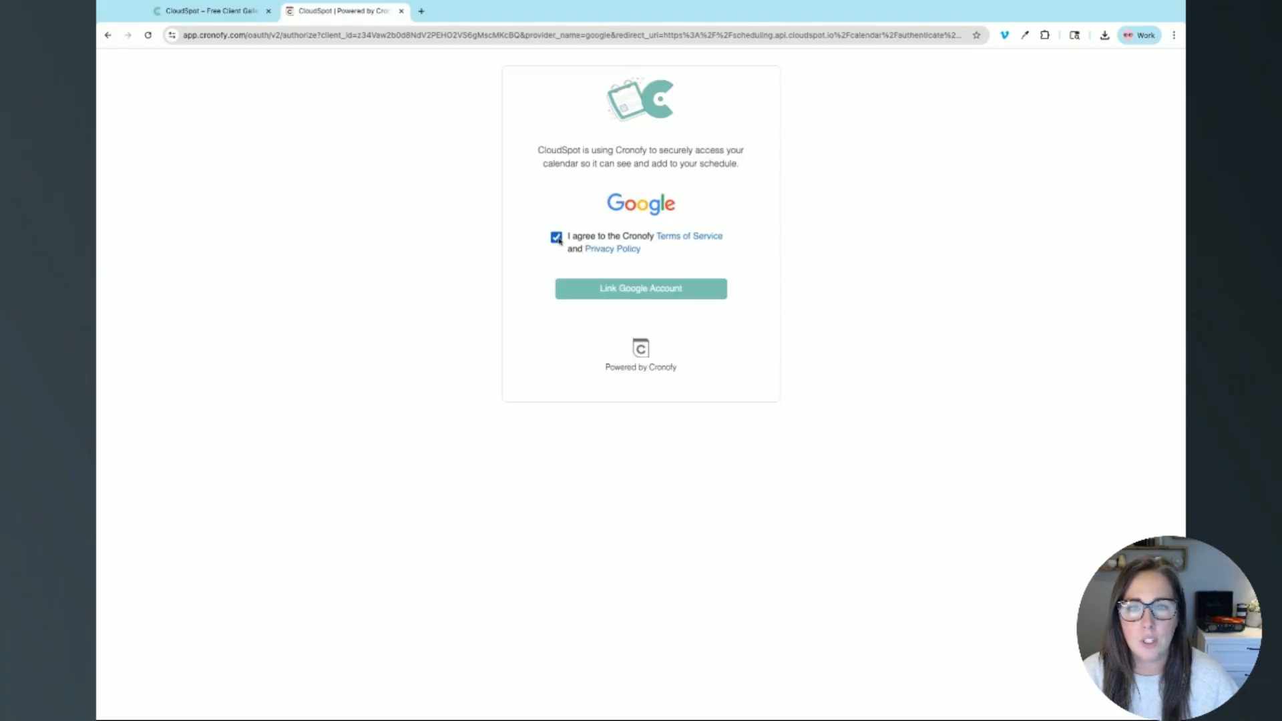
click(630, 297)
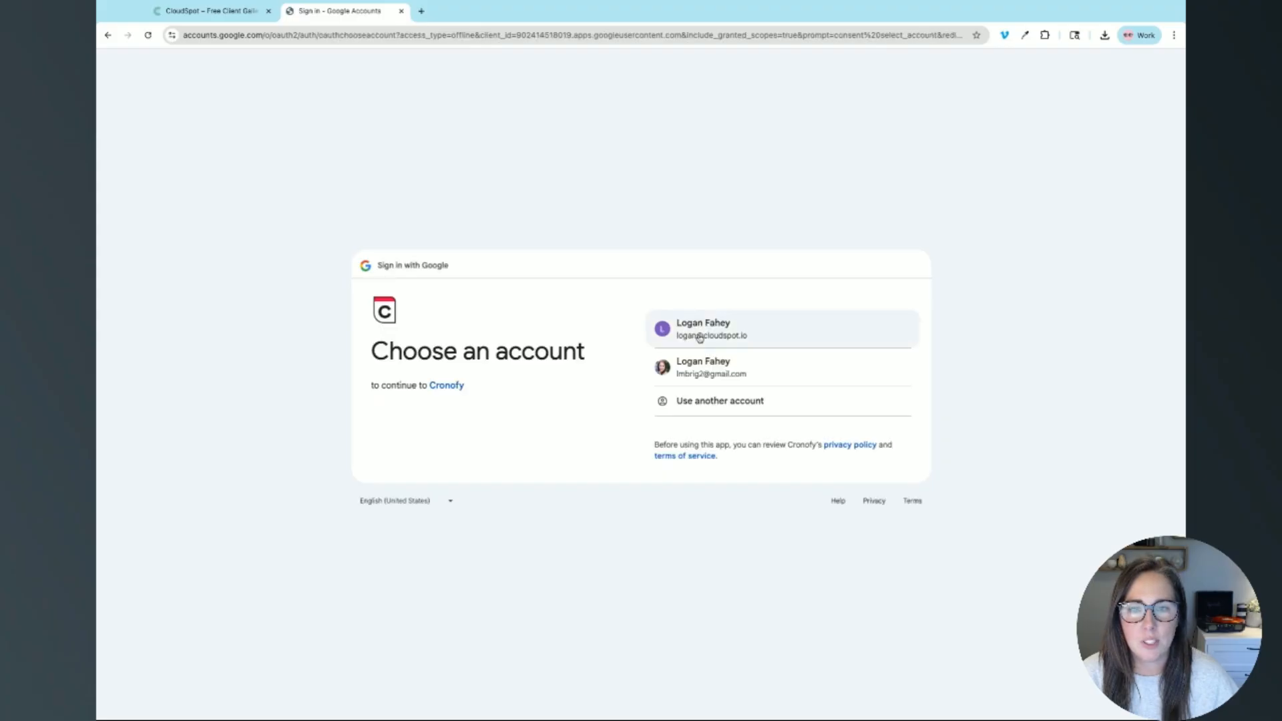
click(699, 337)
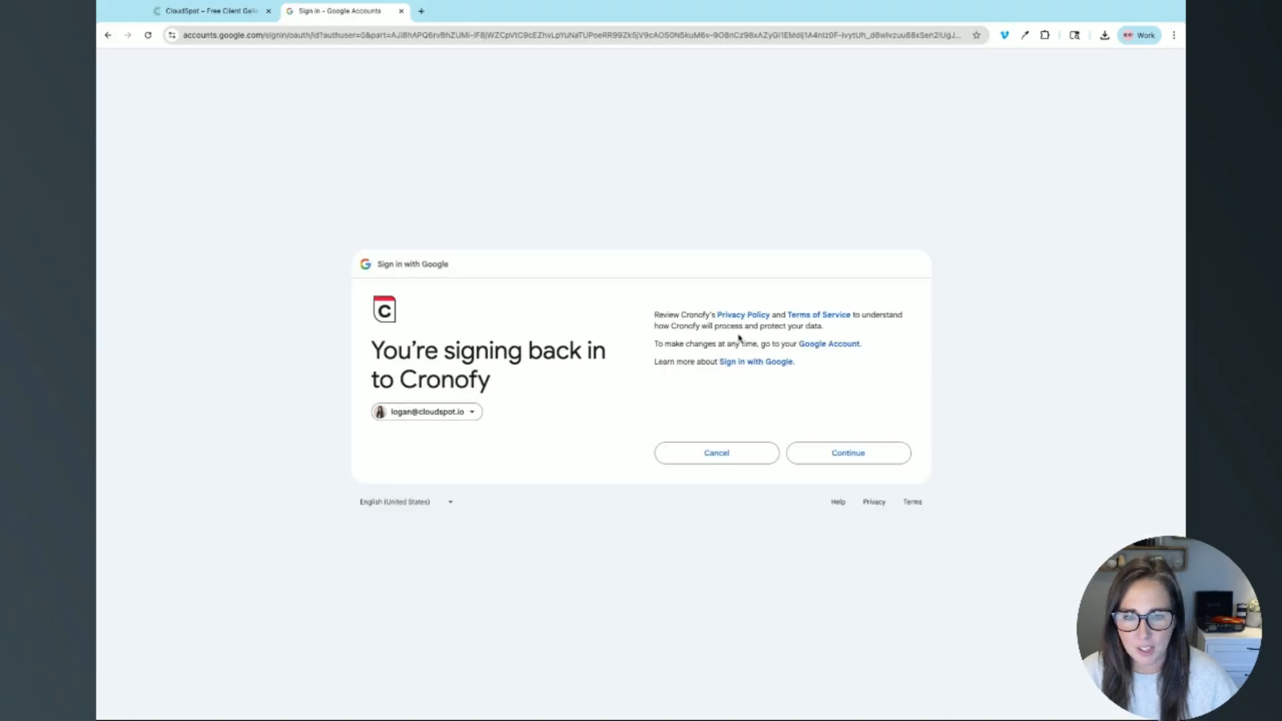
click(840, 454)
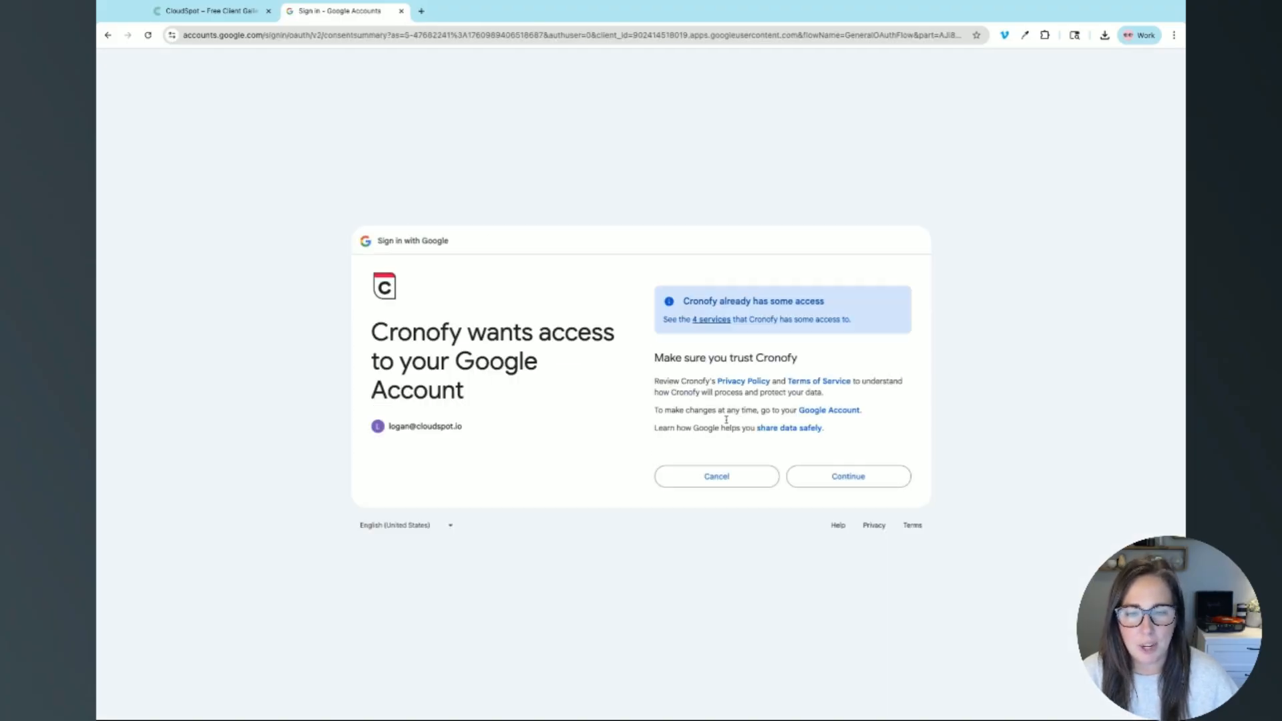
click(875, 481)
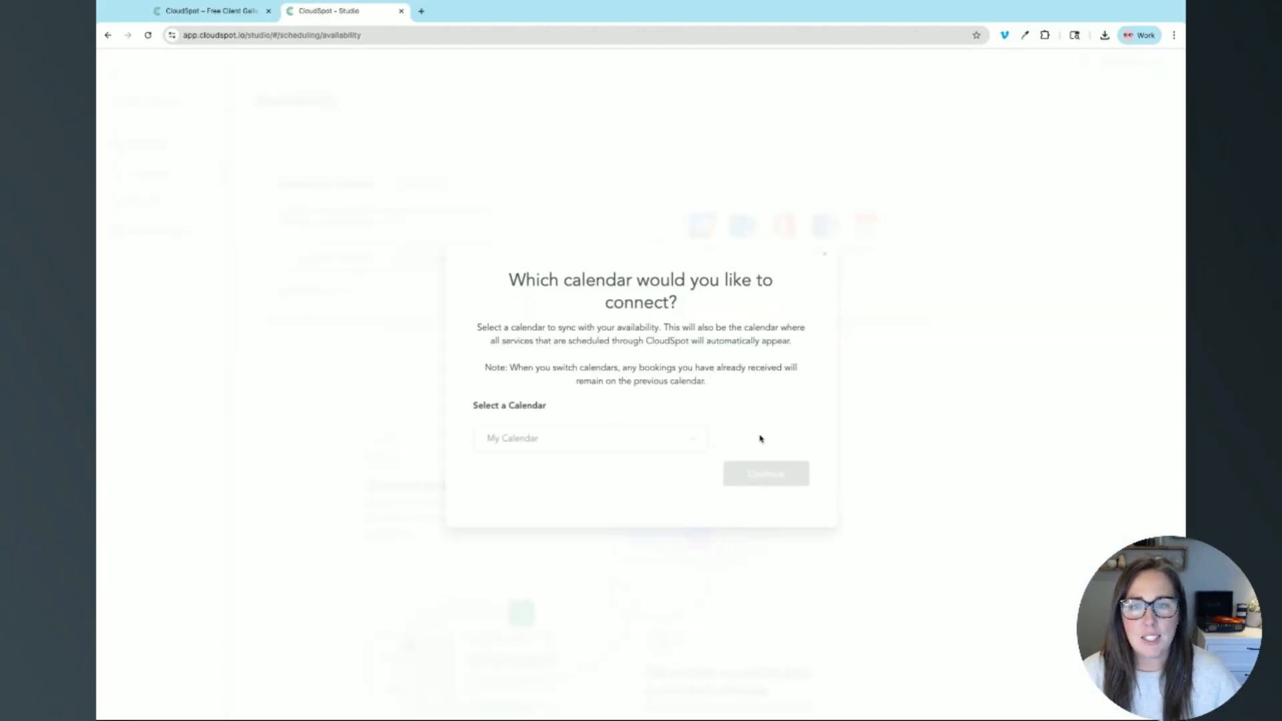
Step: Select the work account's Google calendar in the Which calendar dialog and confirm it
click(566, 440)
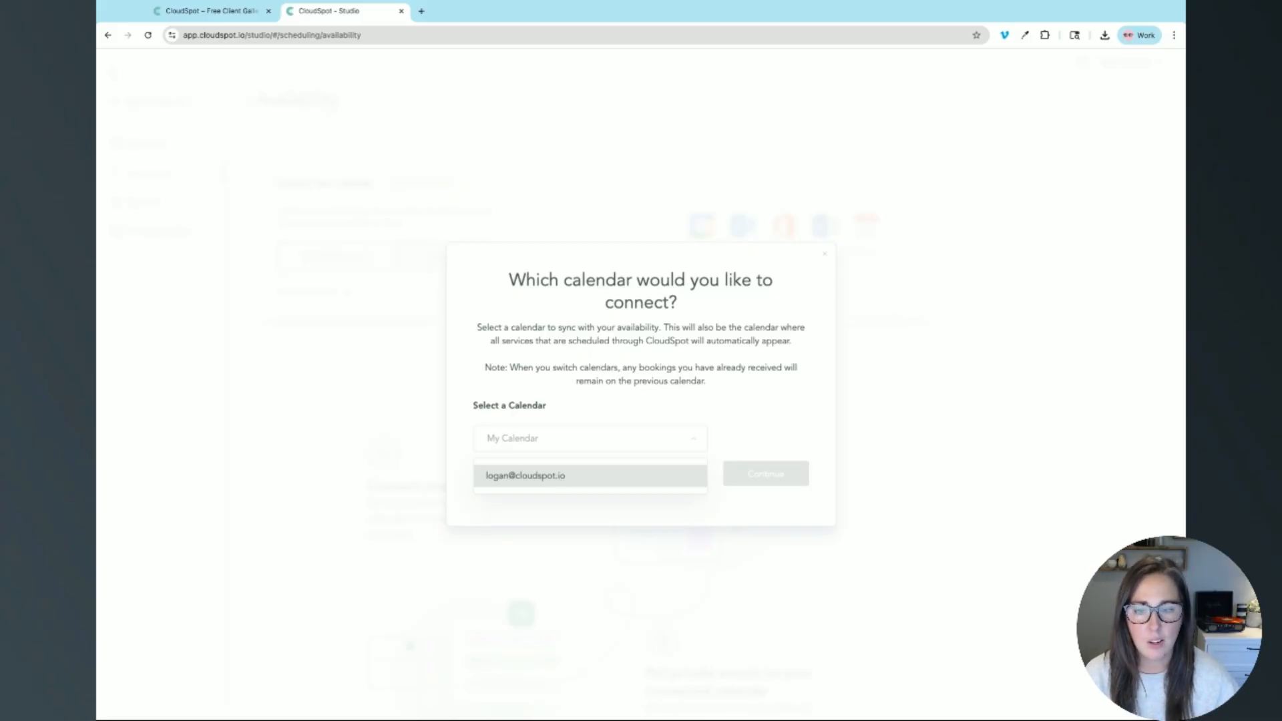
click(532, 480)
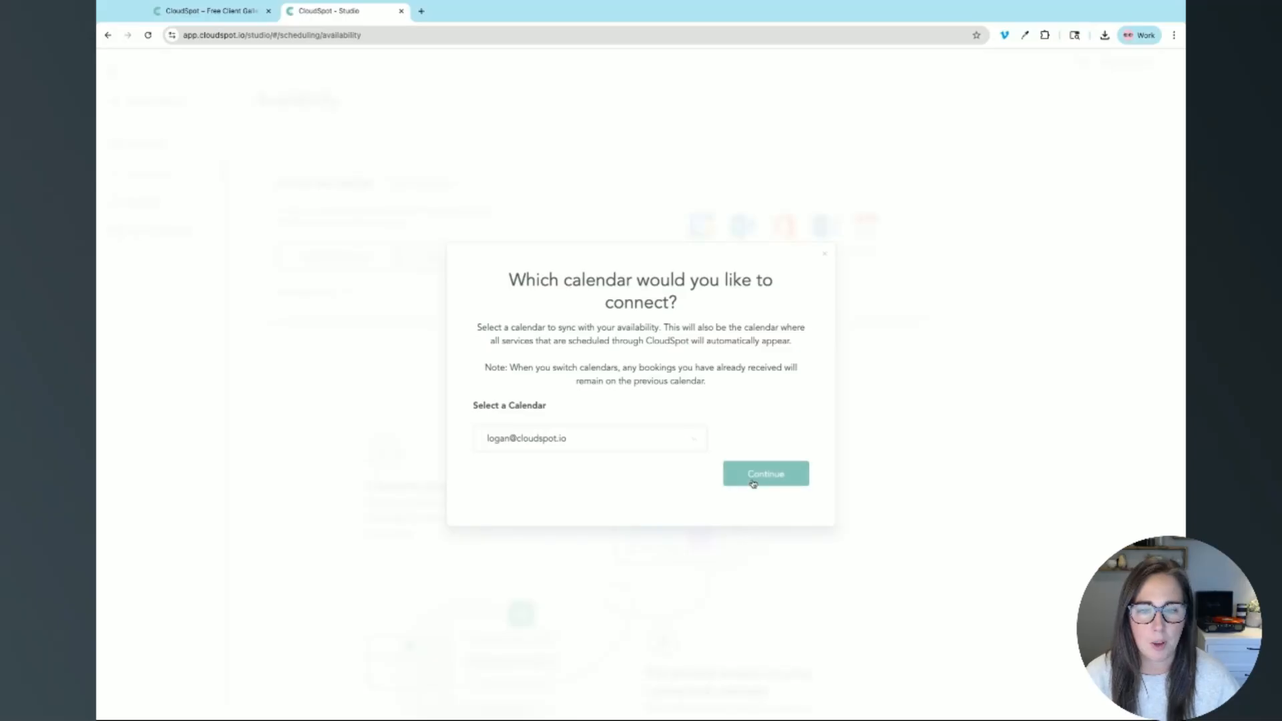
click(767, 482)
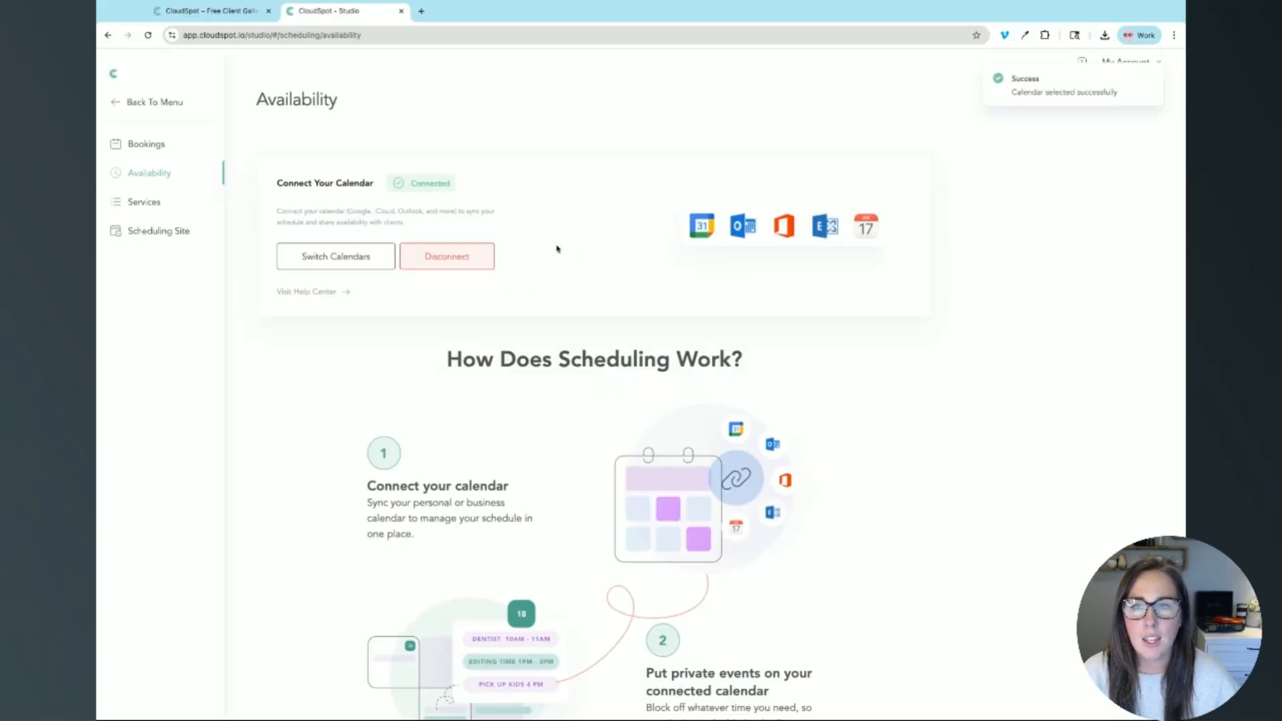
drag(501, 206, 494, 199)
click(407, 193)
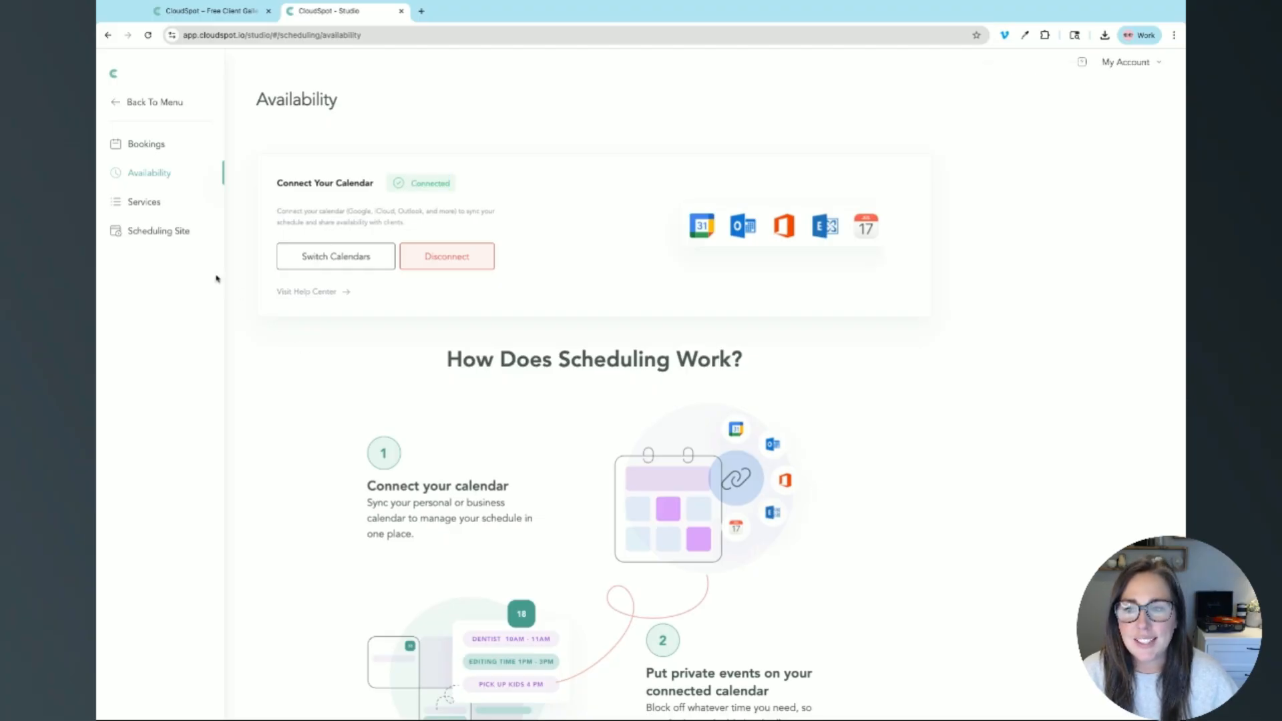
Step: Go to Services and start a new service with Create a Service
click(138, 209)
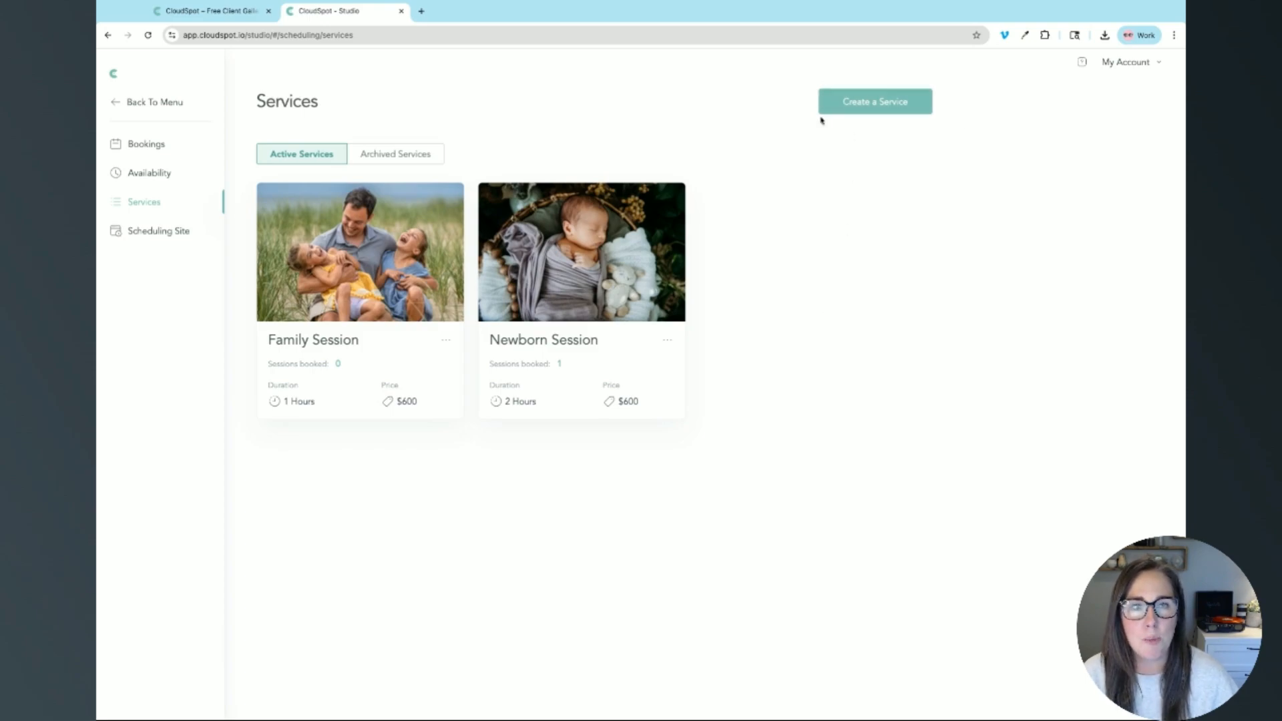
click(877, 106)
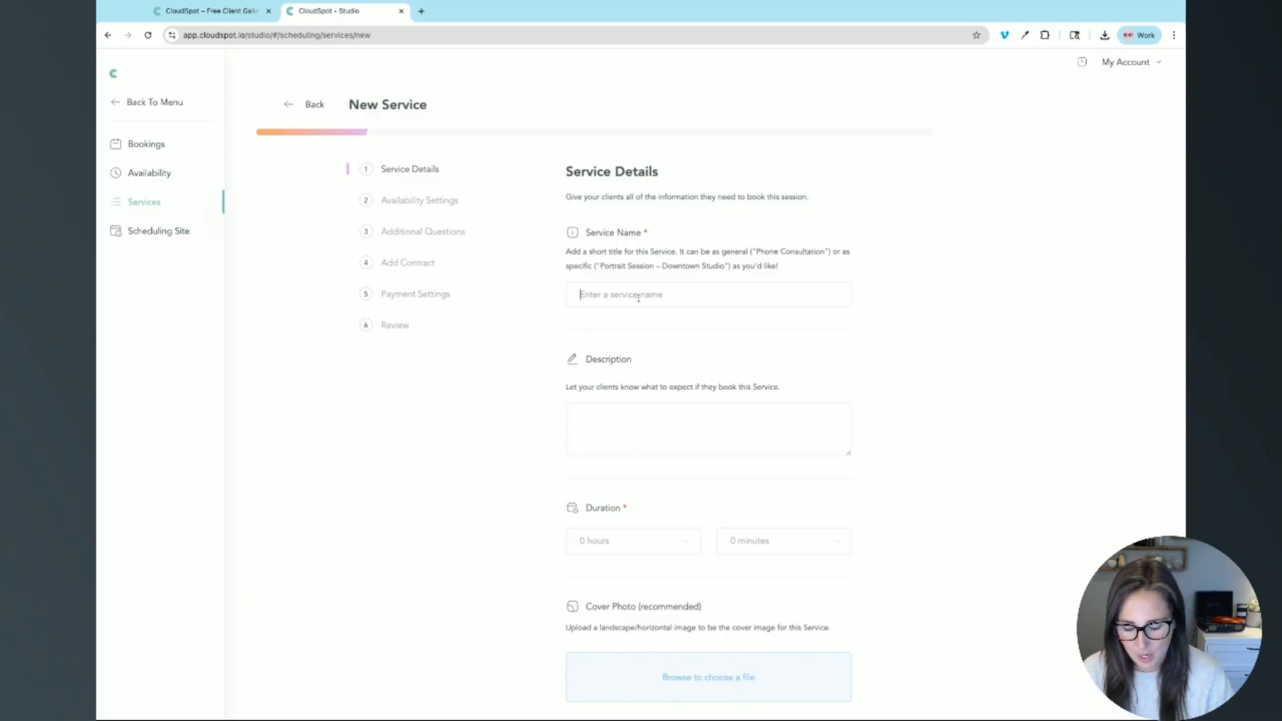
Step: Name the service 'Sample' with description lines '1 Hour Session', '30+ digital images', 'Outdoor/Studio'
text(Sample)
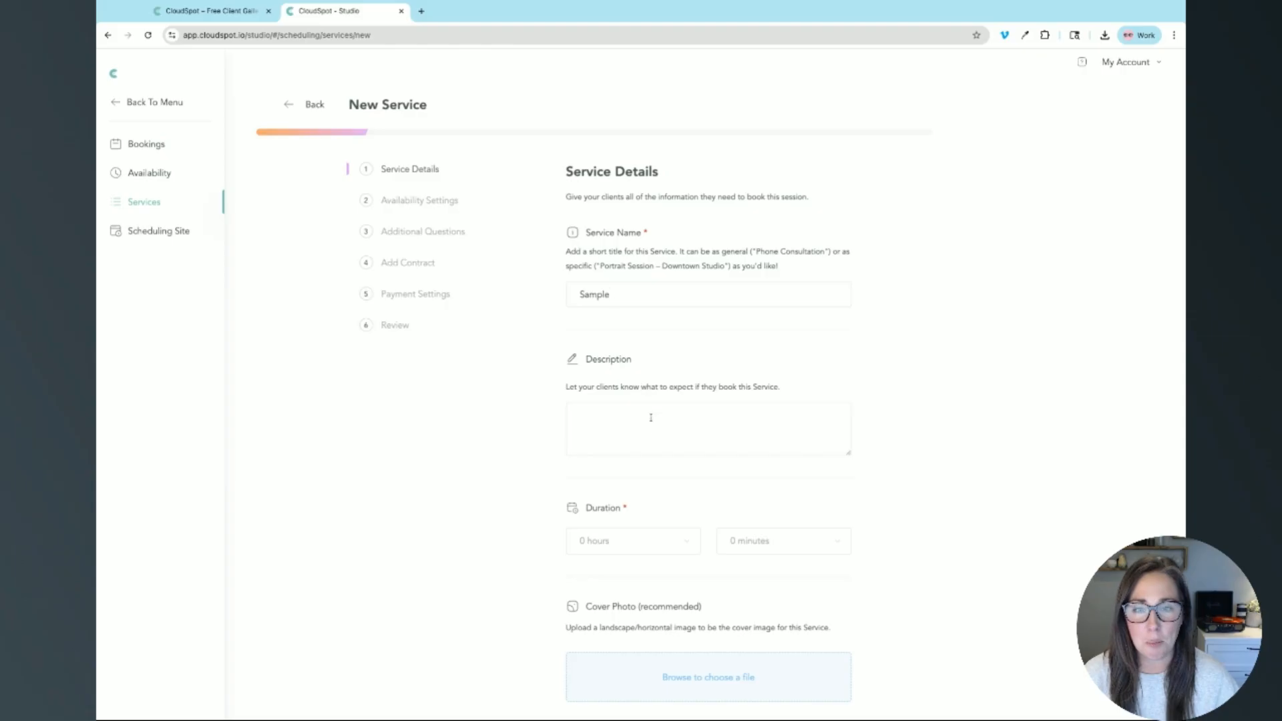
click(653, 432)
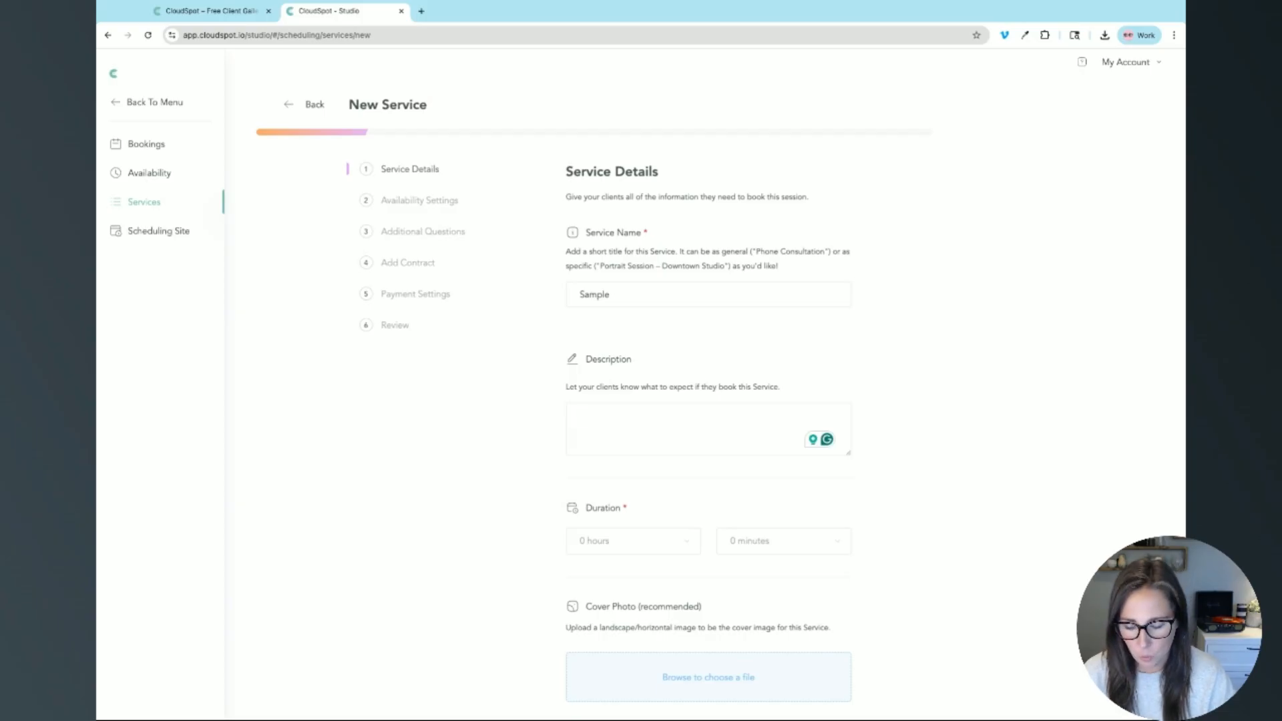
text(1 Hour Sess)
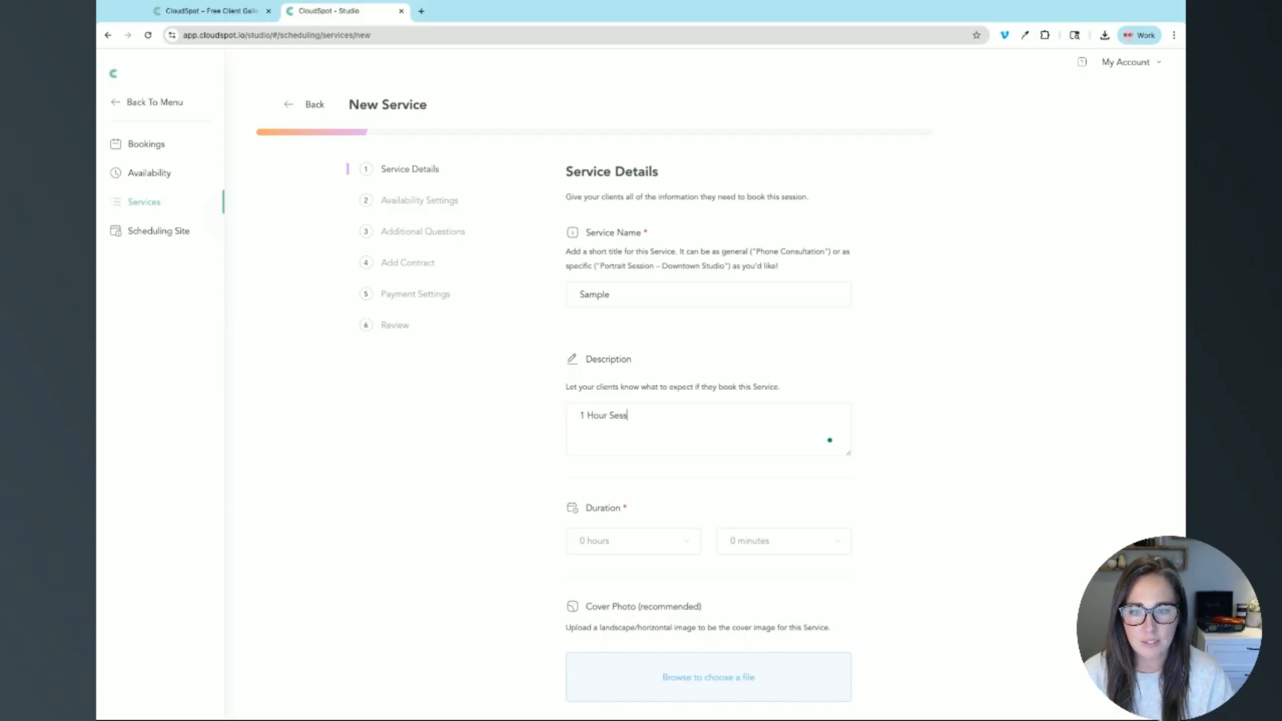
text(ion )
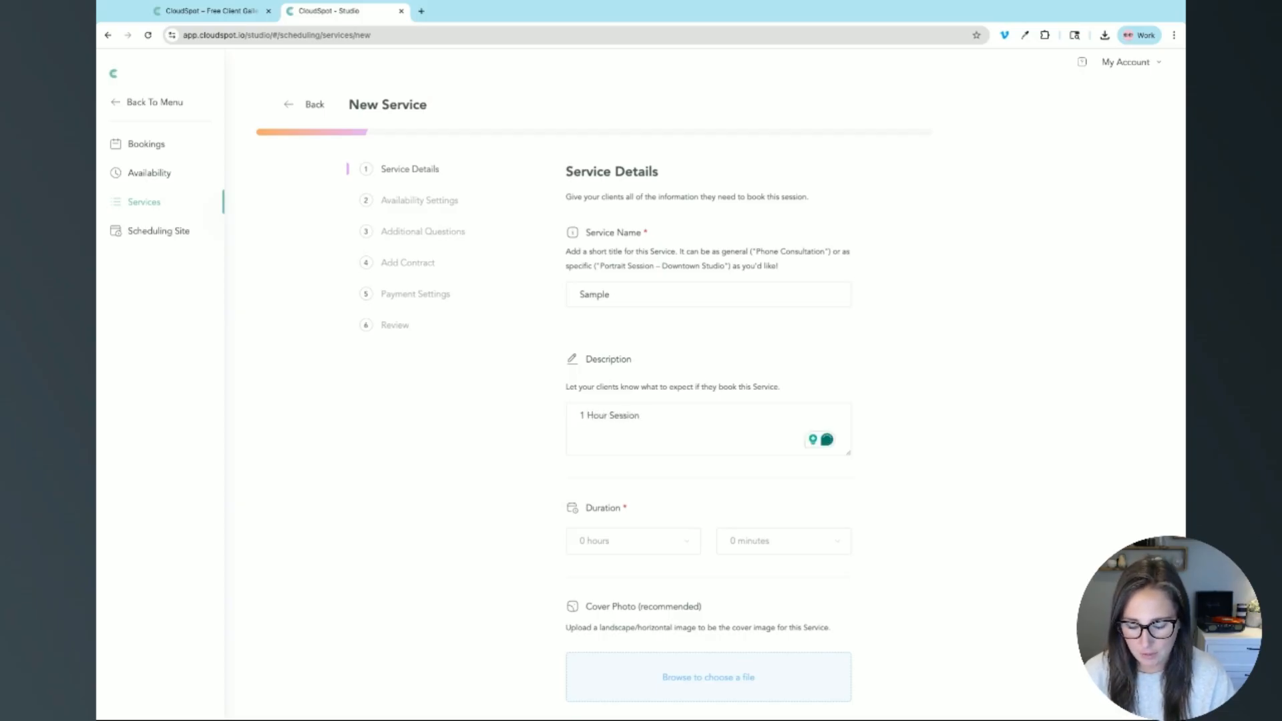
text(30+)
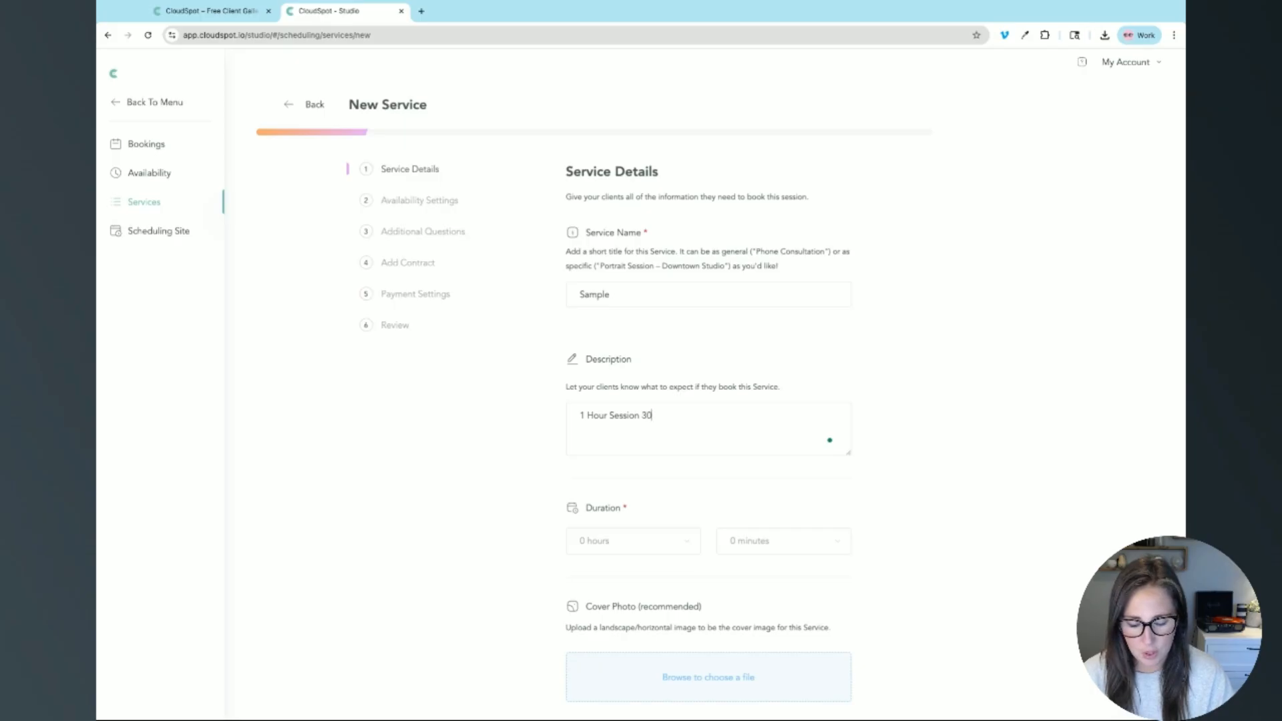
key(BackSpace)
key(BackSpace)
key(BackSpace)
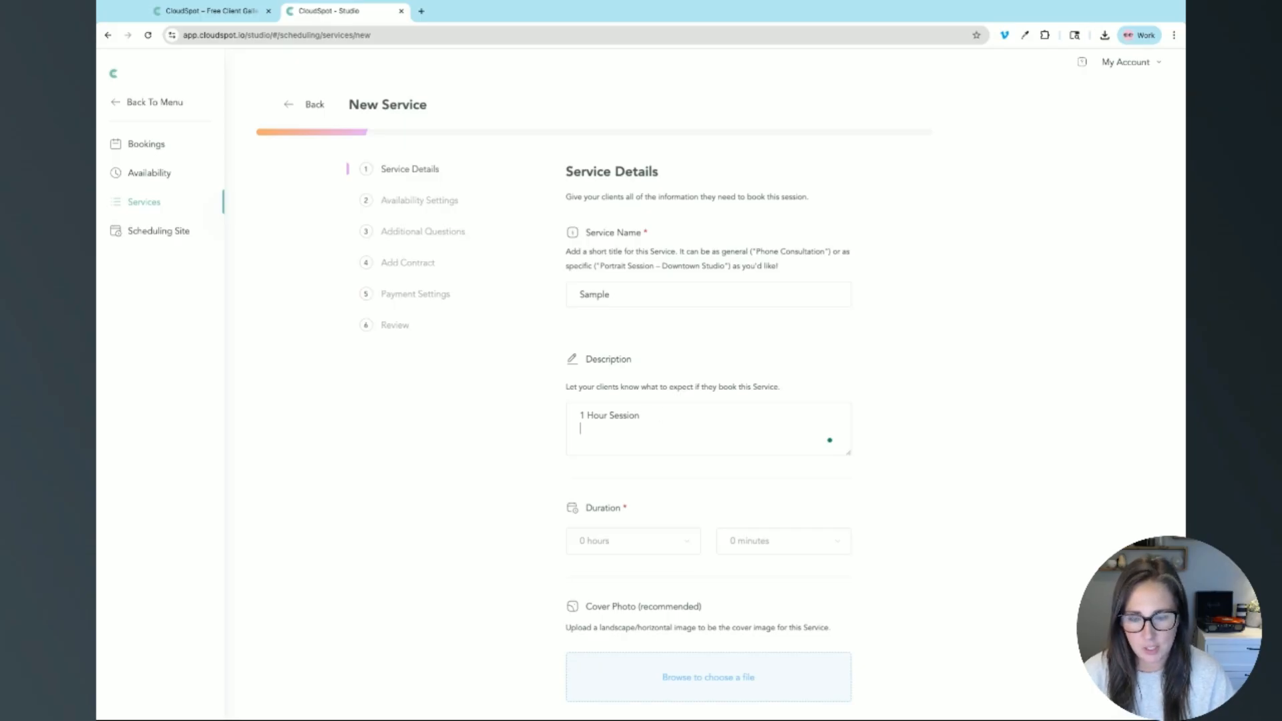
key(Return)
text(30)
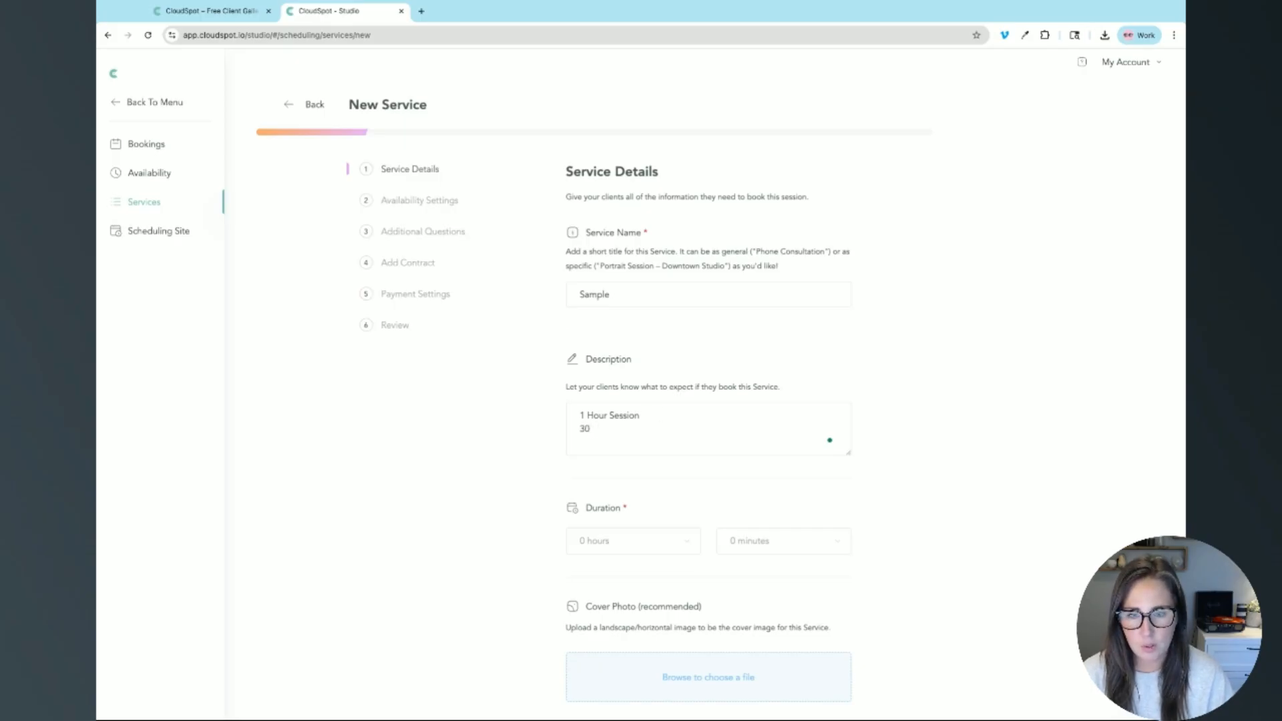
text(+ digital ima)
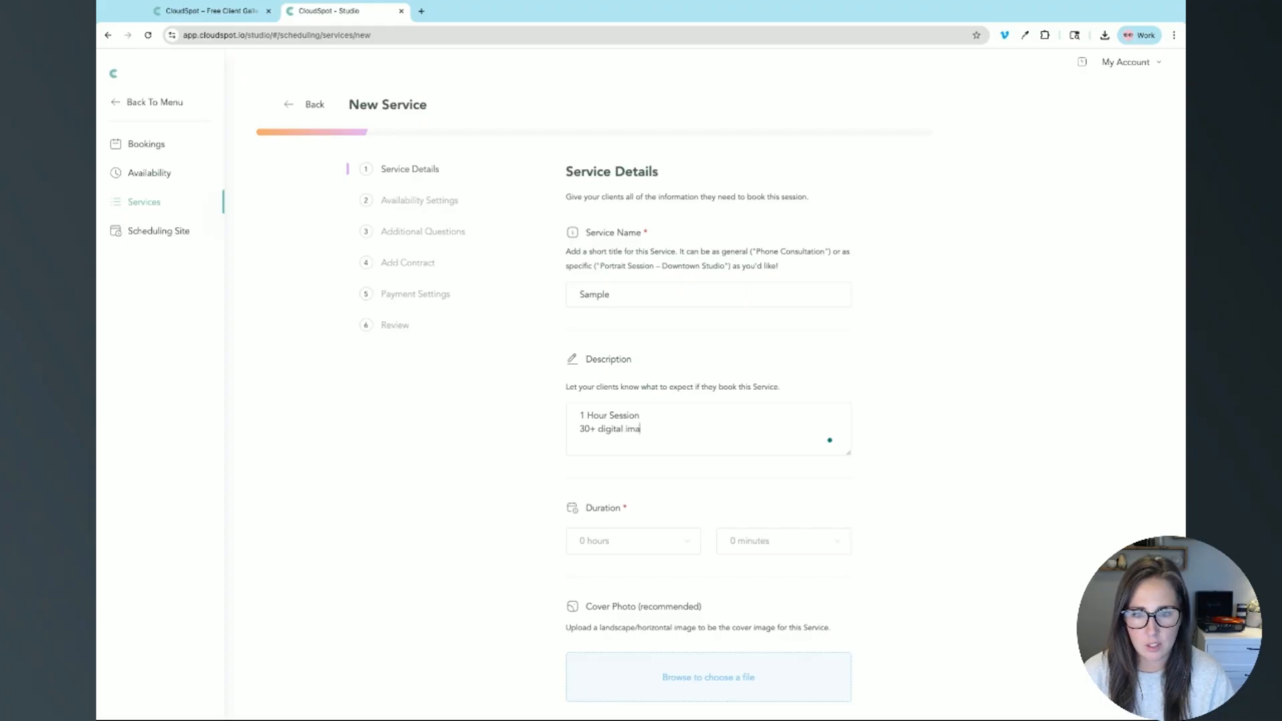
text(ges)
key(Return)
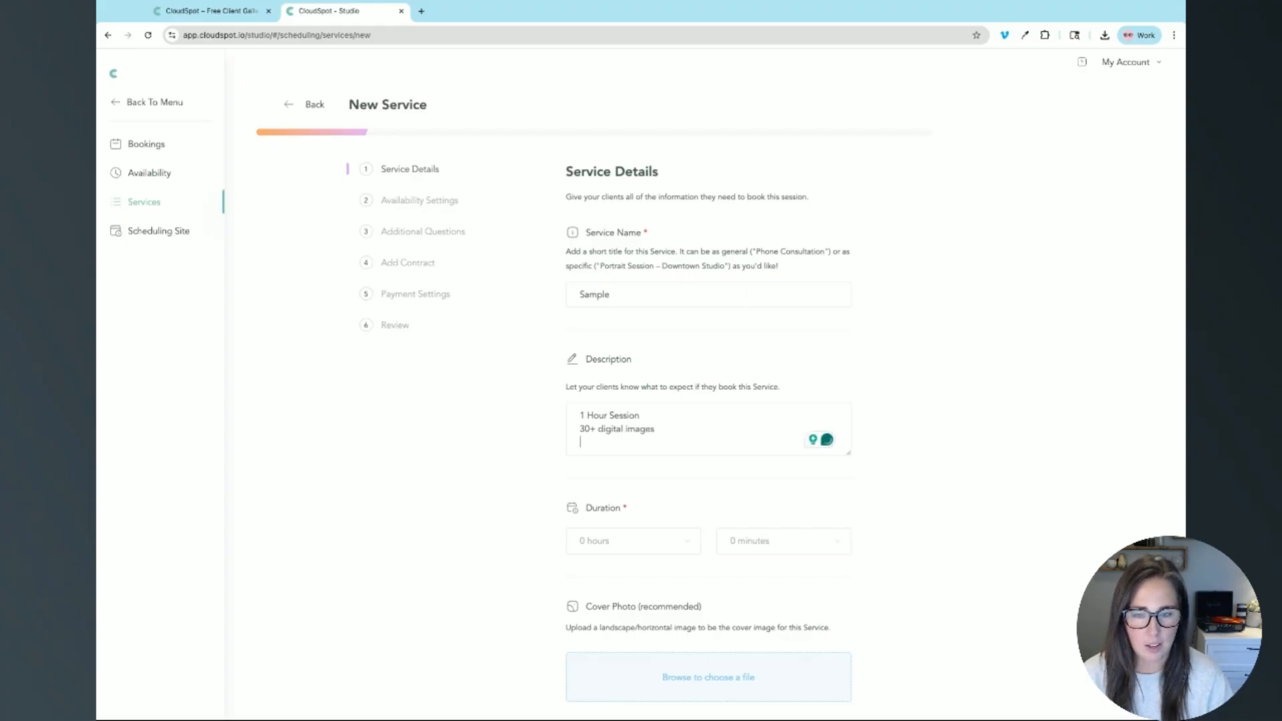
text(Outdo)
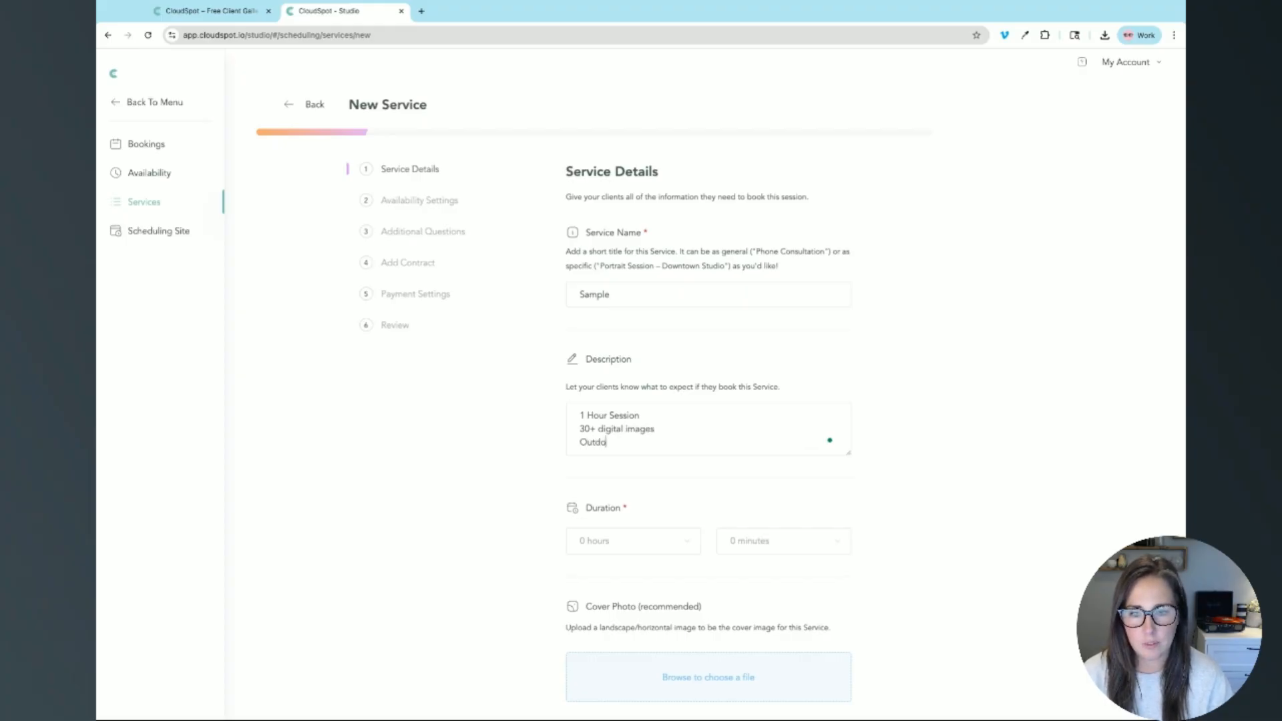
text(or/sSt)
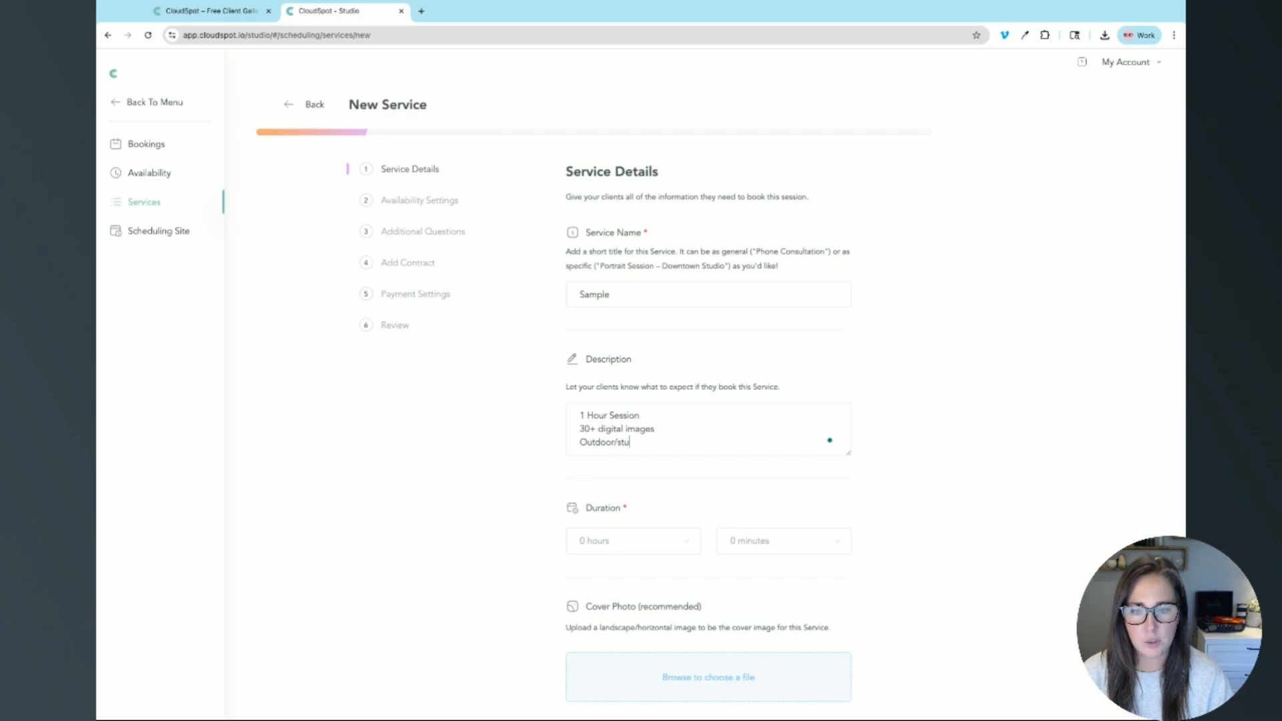
key(BackSpace)
key(BackSpace)
key(BackSpace)
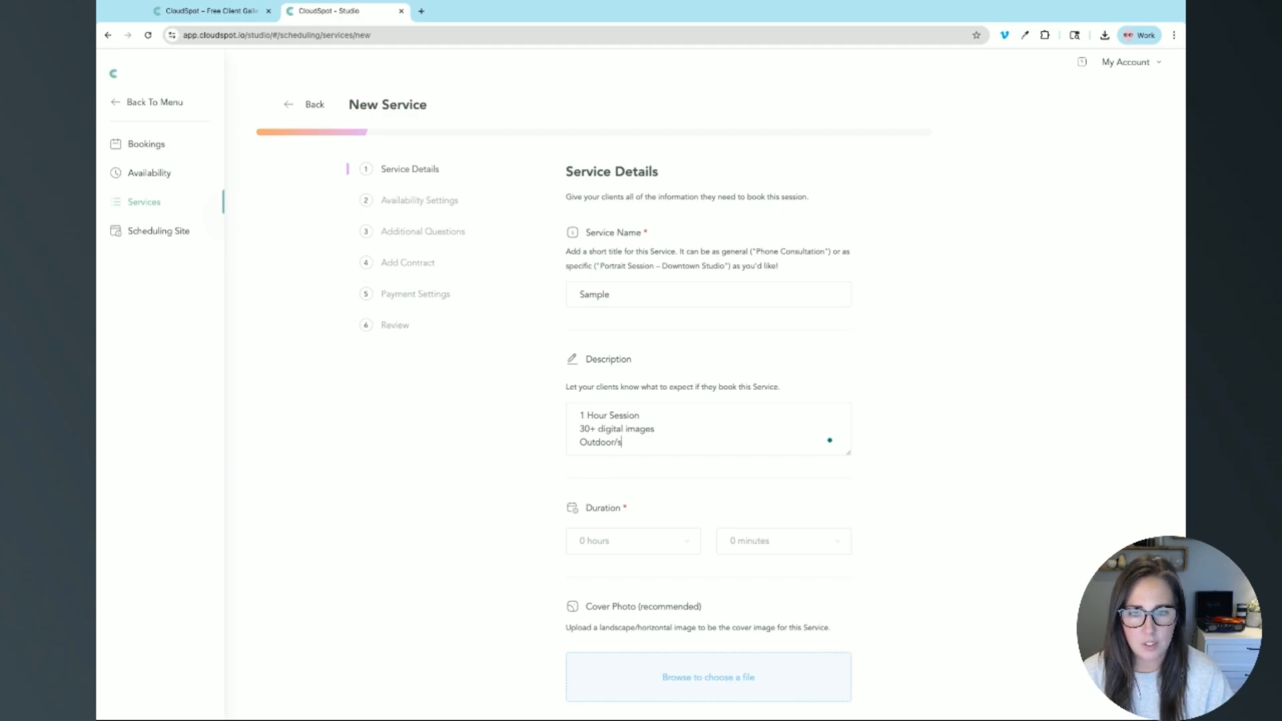
text(Studio)
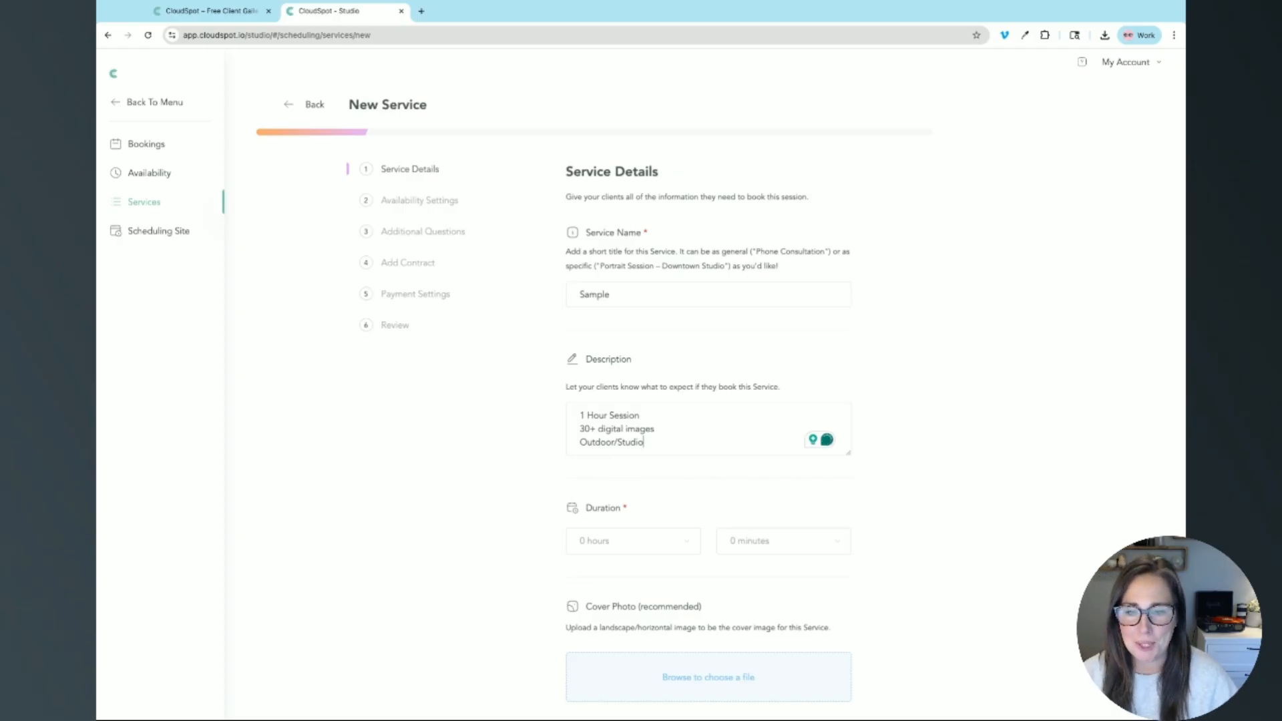
Step: Set the Sample service duration to 1 hour and 0 minutes
click(607, 543)
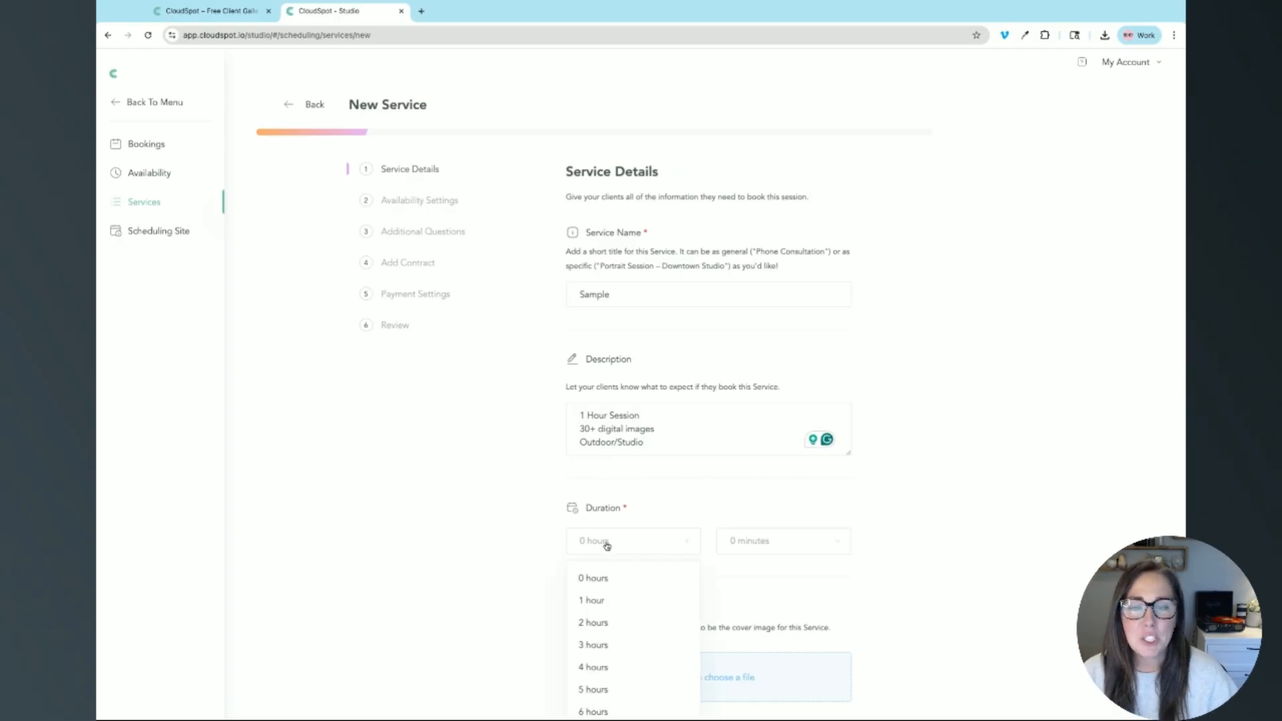
click(624, 604)
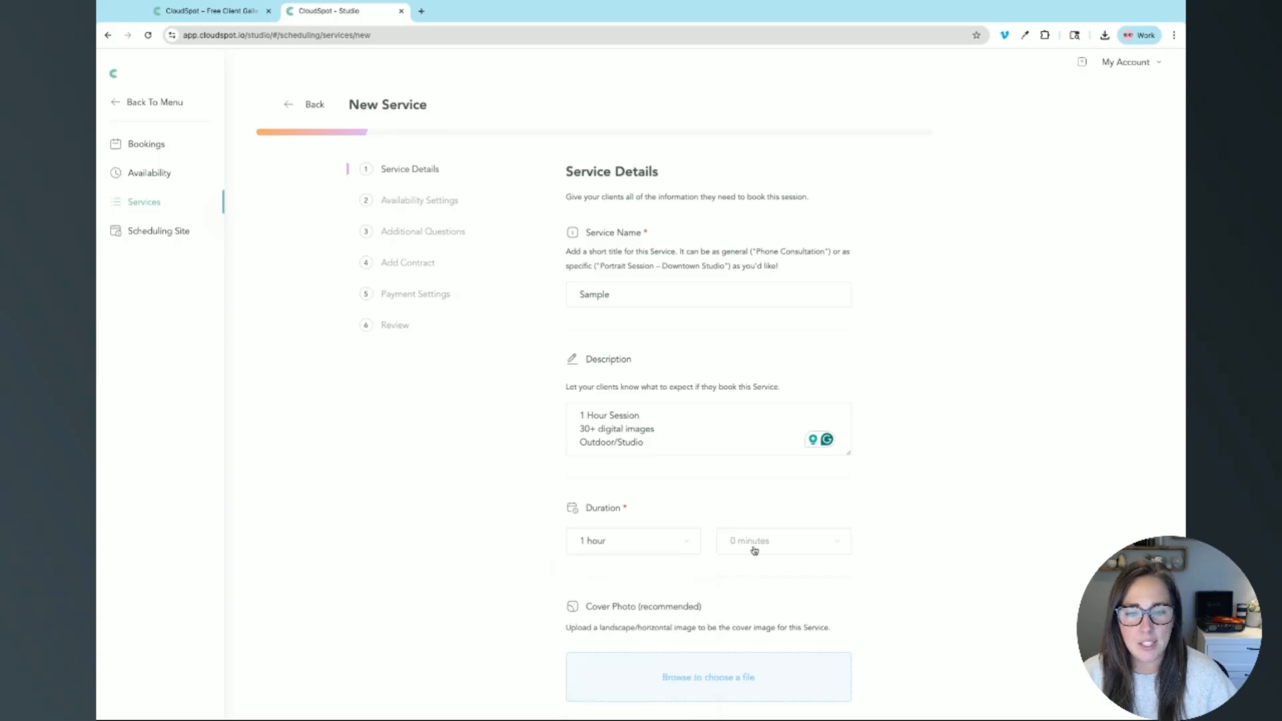
click(753, 548)
click(753, 578)
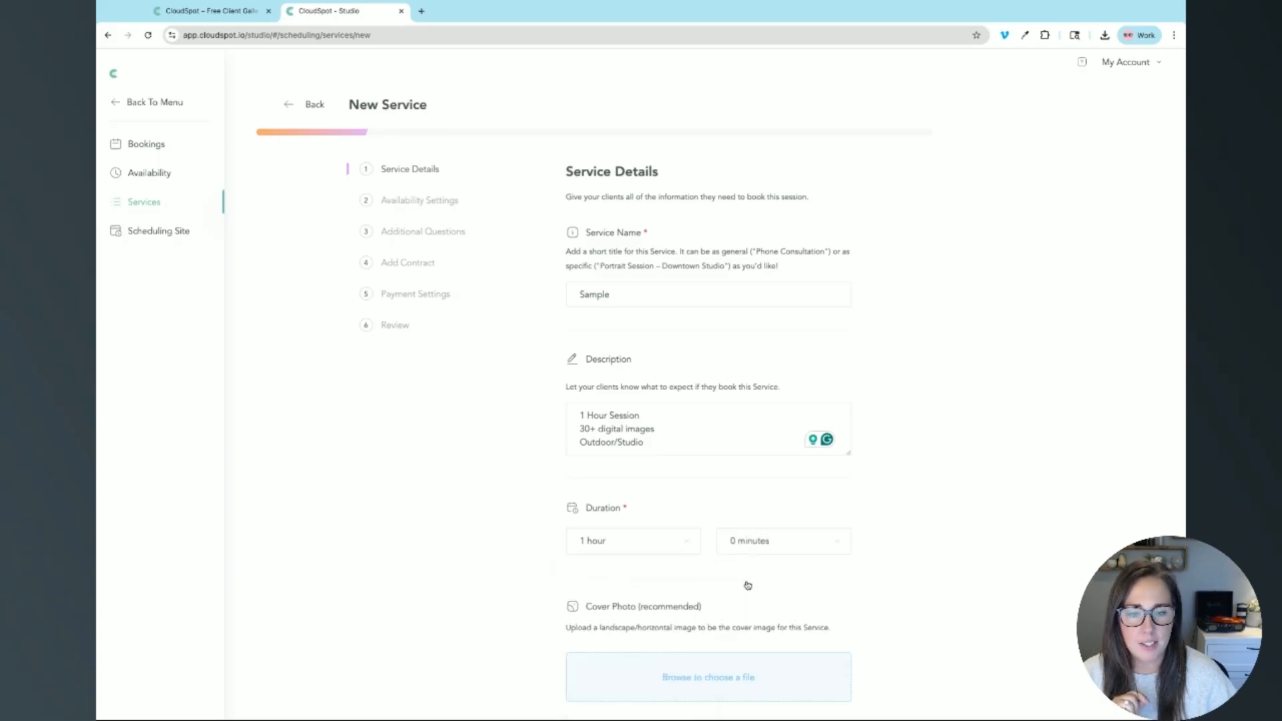
scroll(887, 566, down, 3)
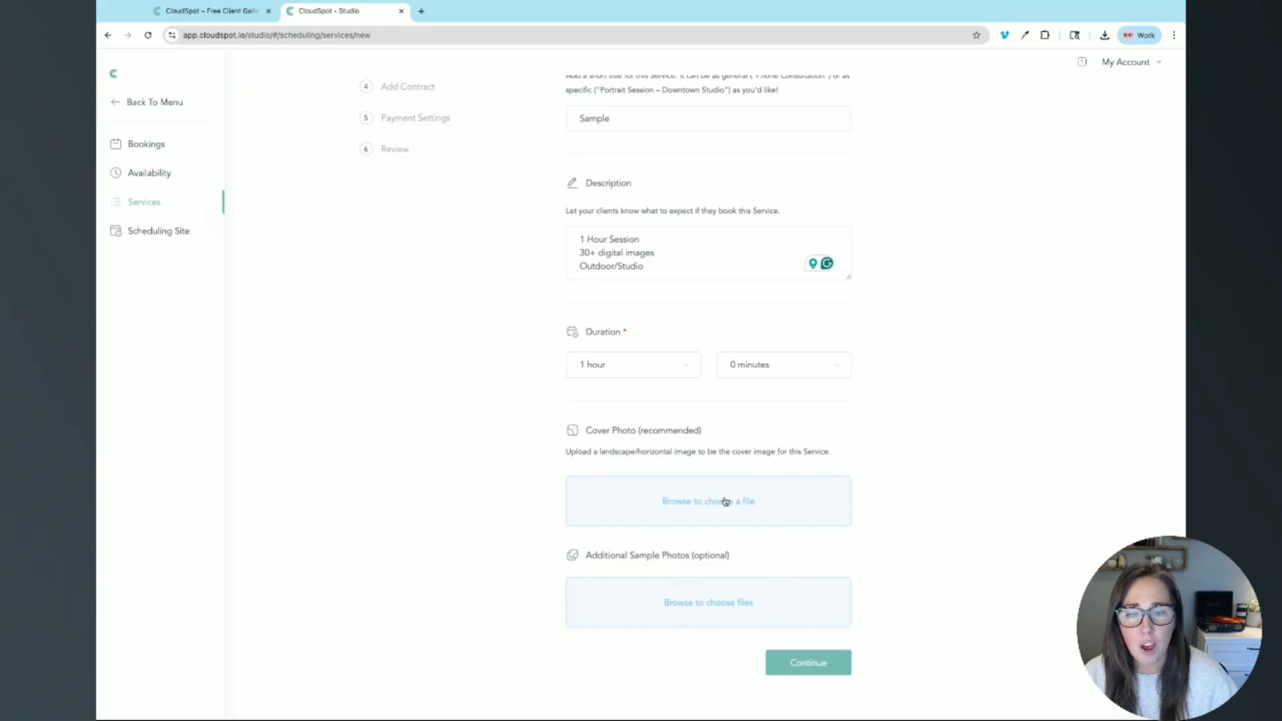
scroll(725, 501, up, 1)
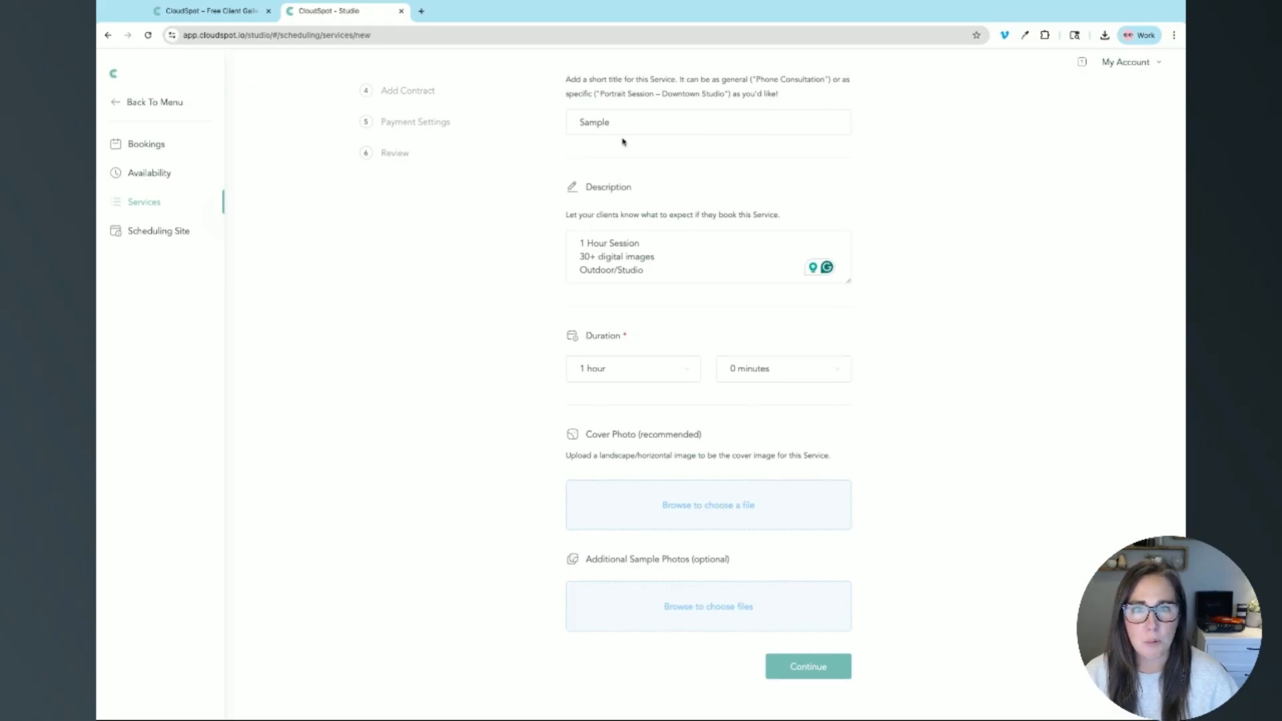
Step: Upload a cover photo and four sample photos, then continue to the recurring working hours
click(695, 507)
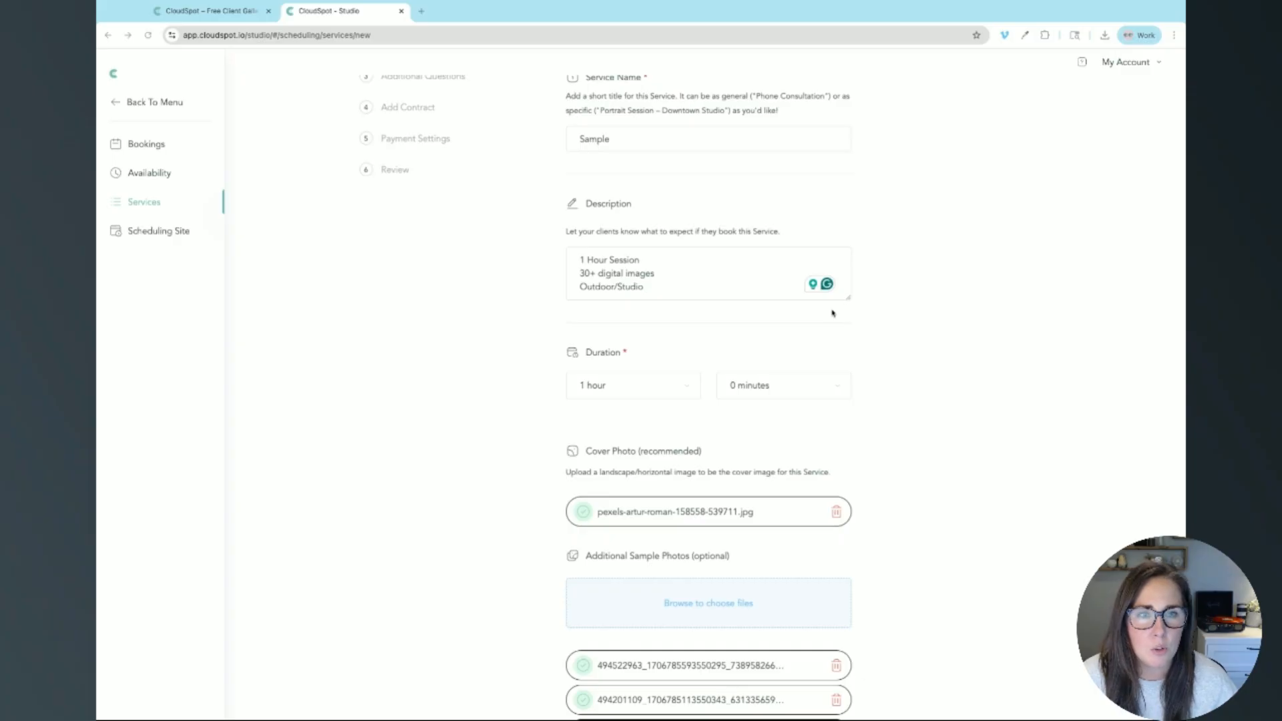
scroll(952, 406, down, 3)
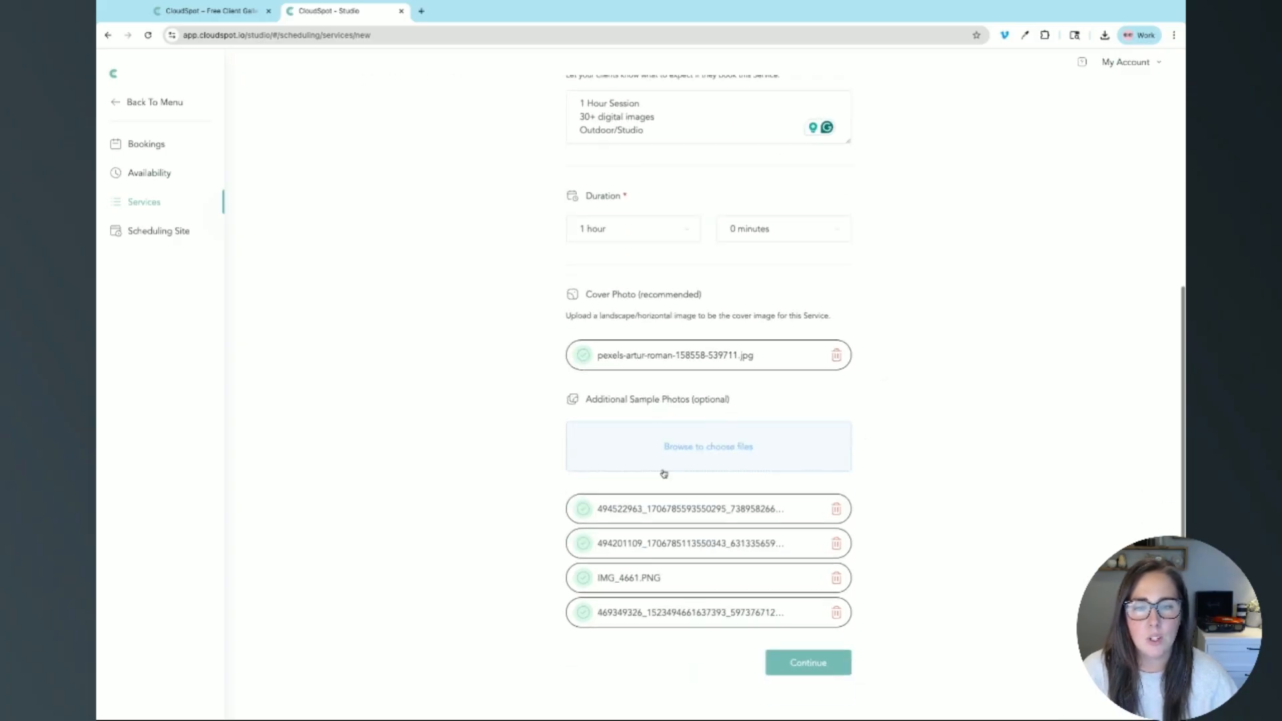
click(808, 669)
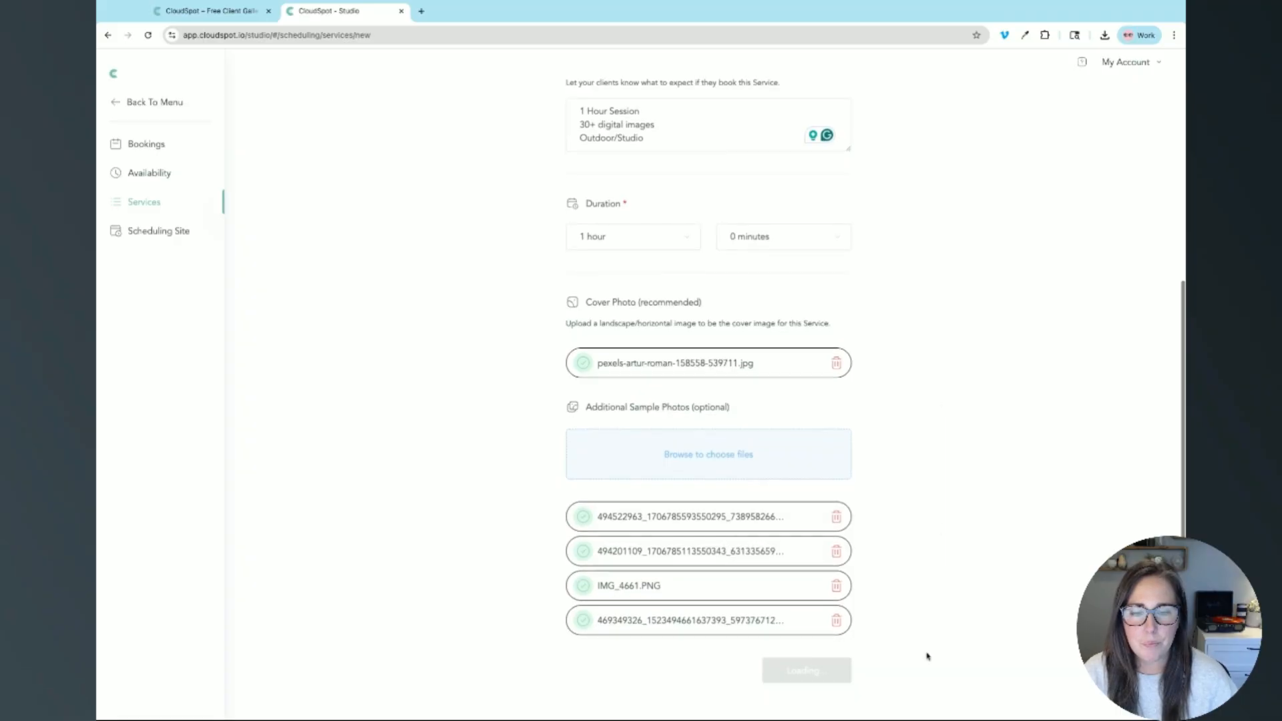
scroll(929, 648, up, 5)
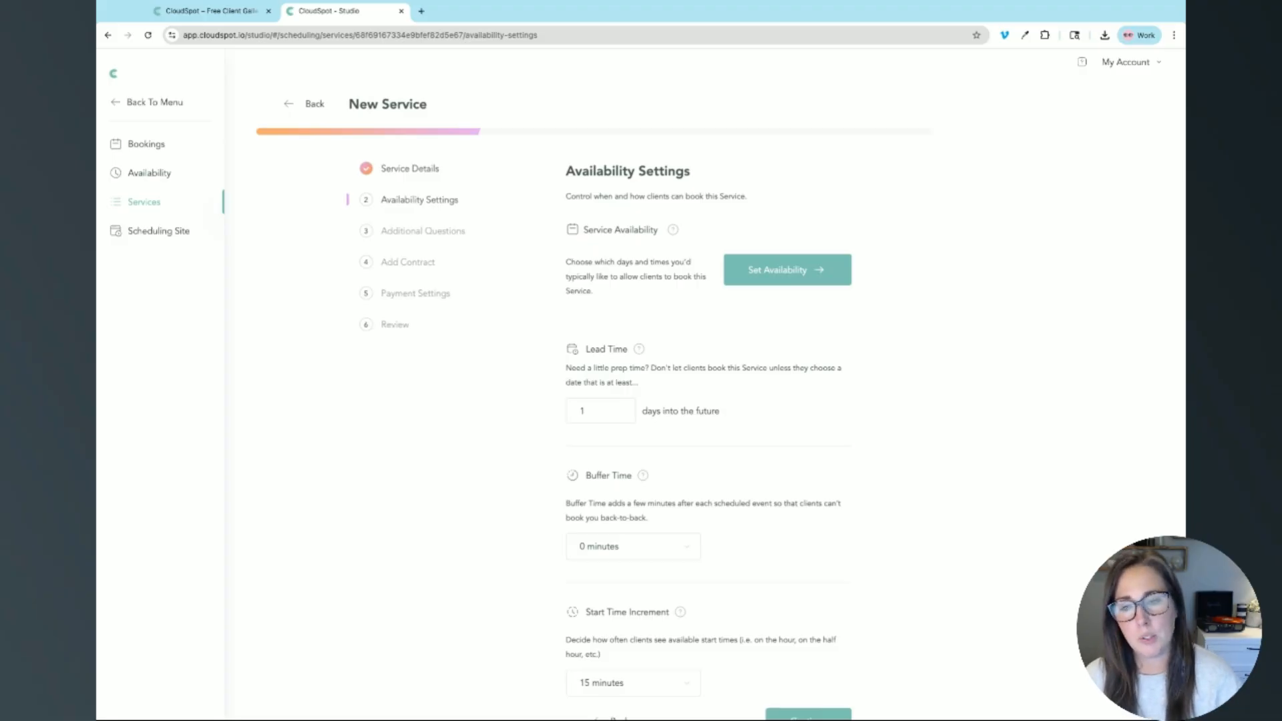
click(789, 273)
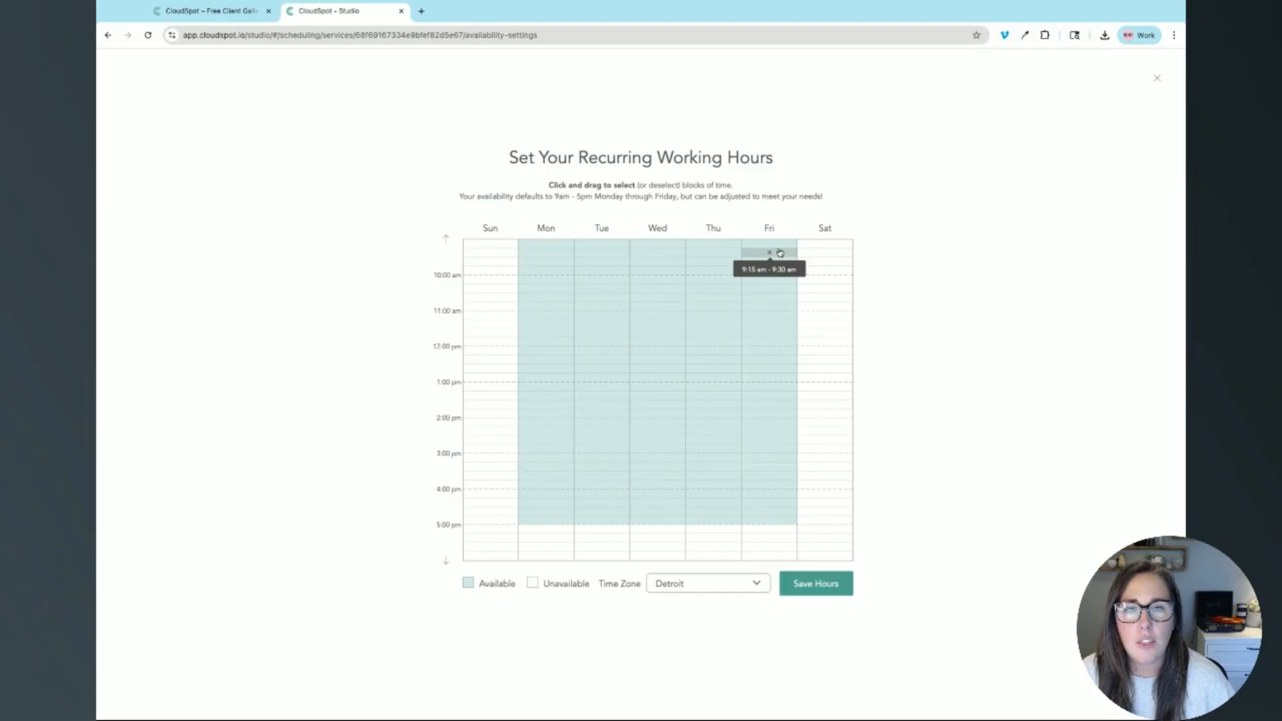
Step: Clear the default 9 am–5 pm blocks for Monday through Friday in the weekly grid
click(445, 239)
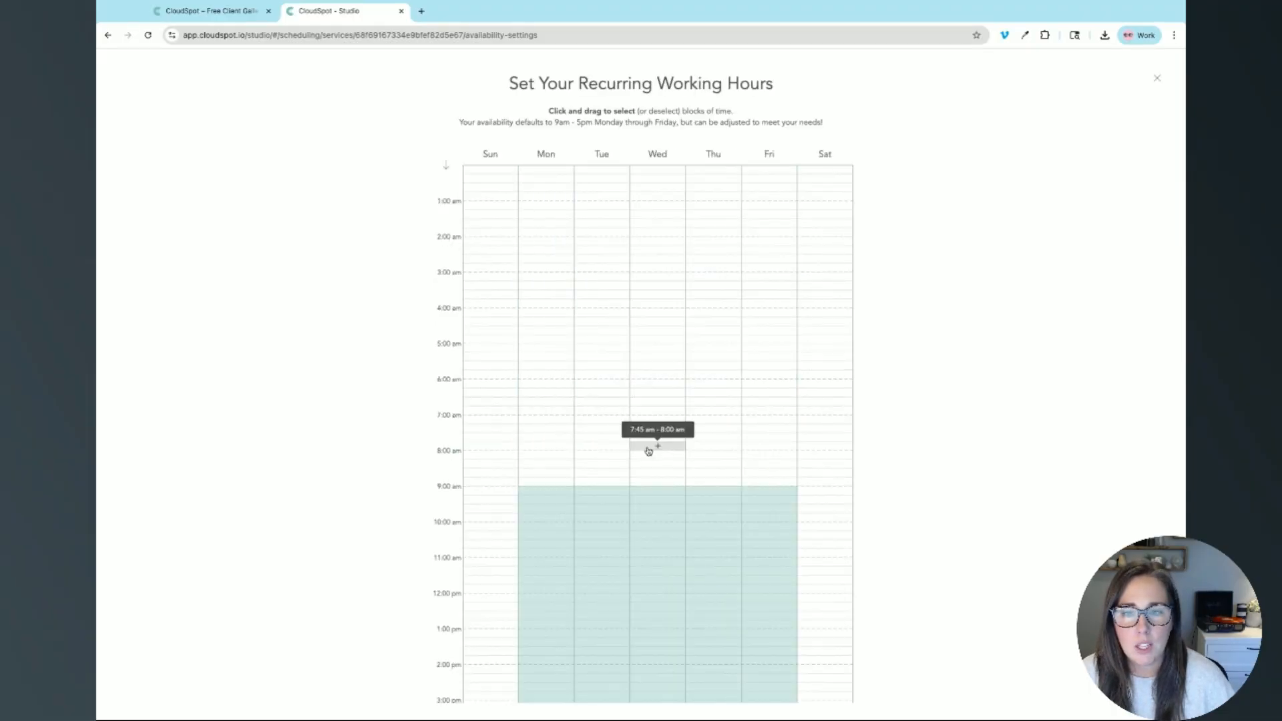
scroll(650, 440, down, 3)
click(531, 320)
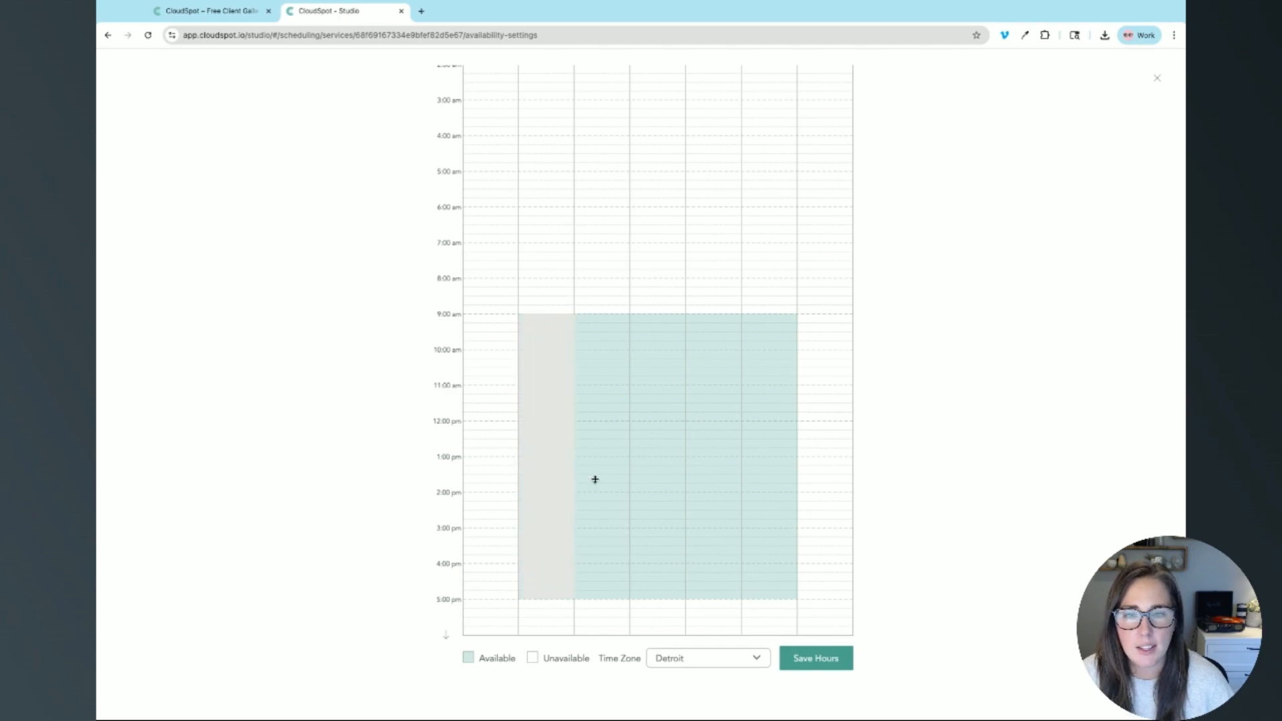
click(602, 324)
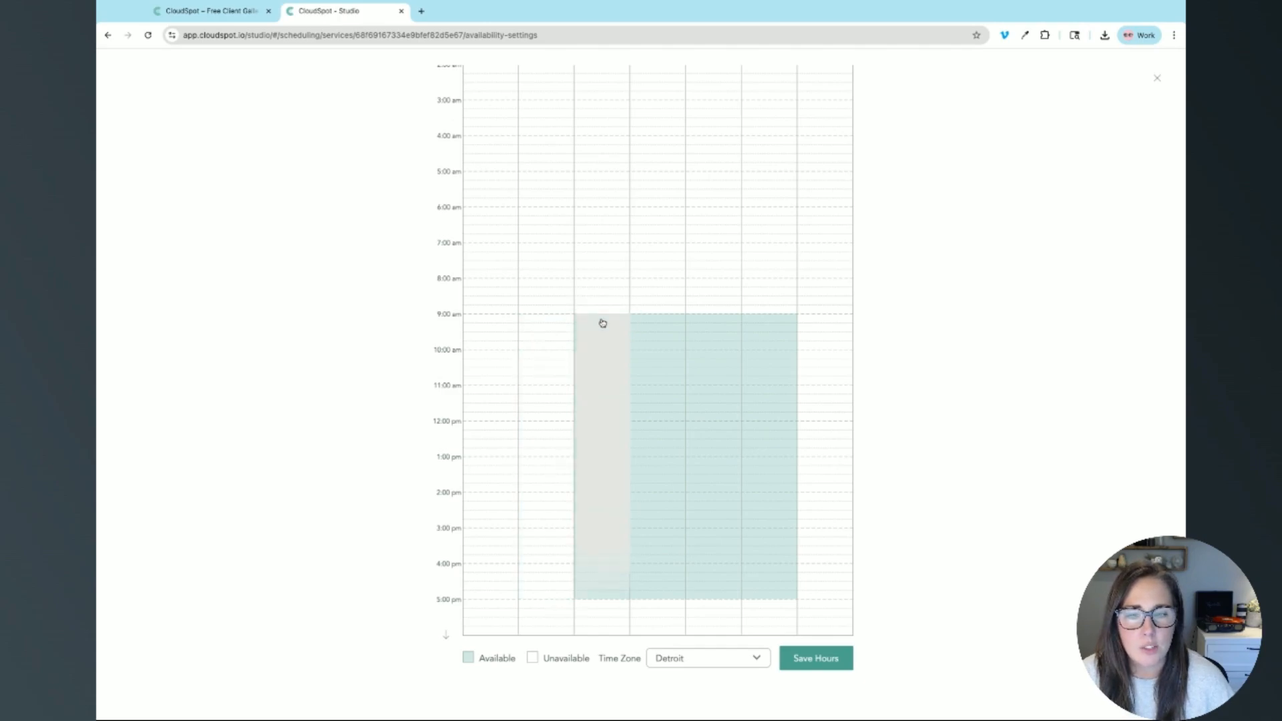
click(670, 318)
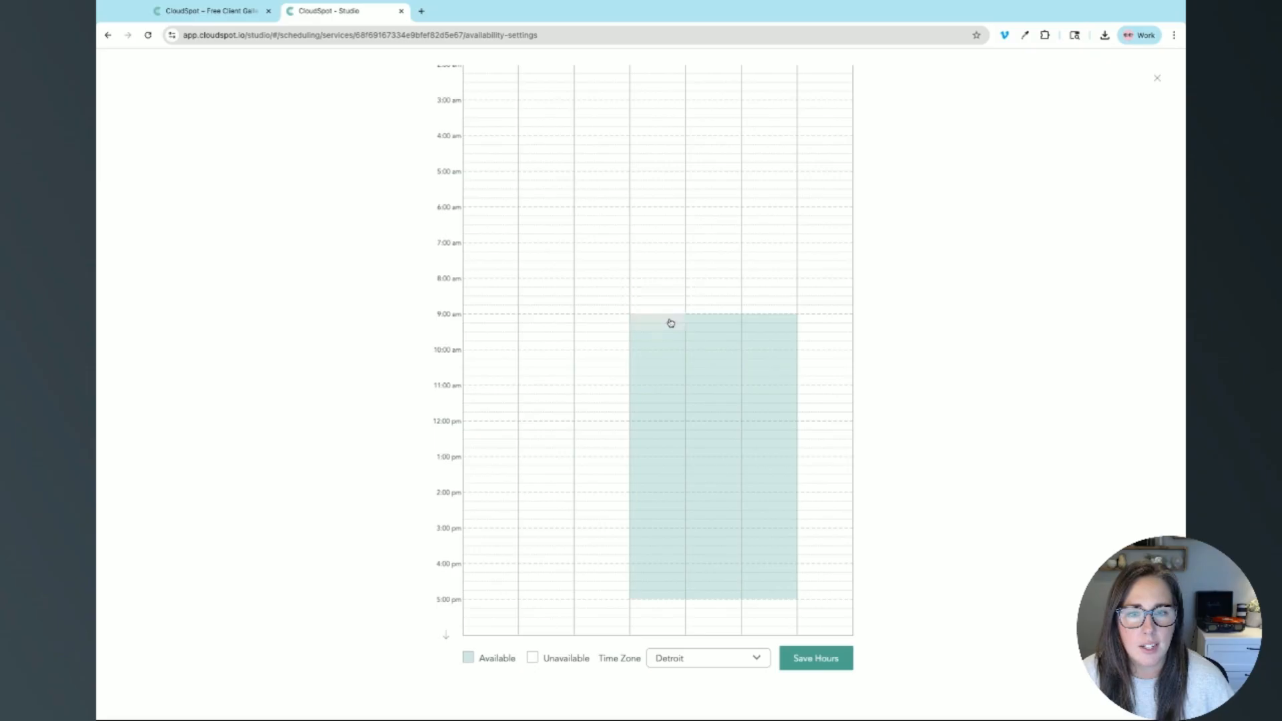
click(714, 320)
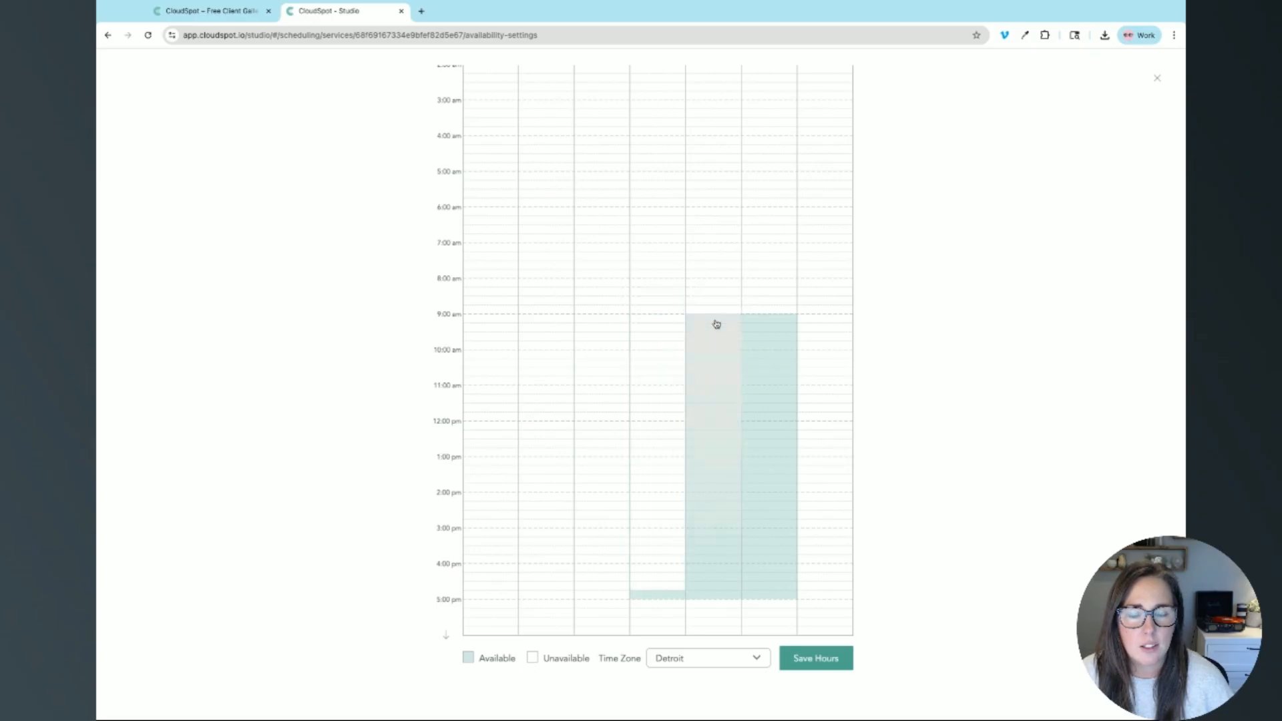
click(780, 318)
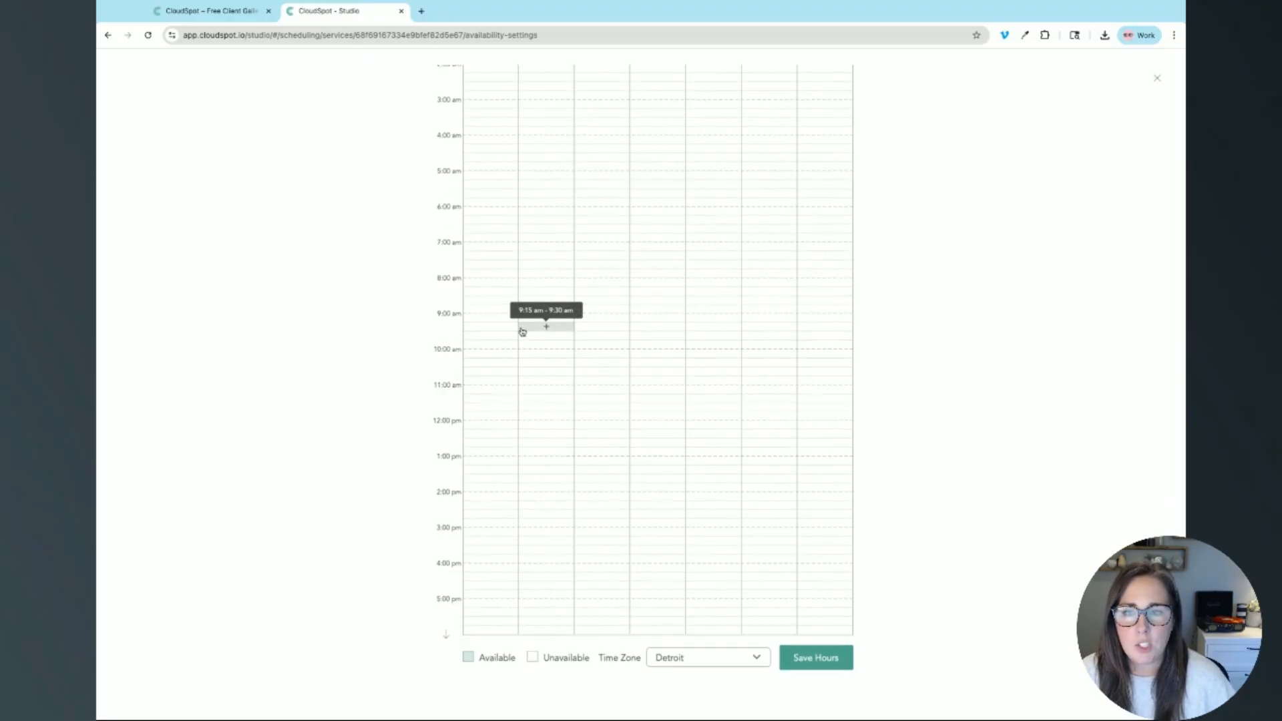
click(445, 634)
Step: Mark 5:00–6:30 pm available on every day except Wednesday and save the hours
scroll(498, 591, down, 4)
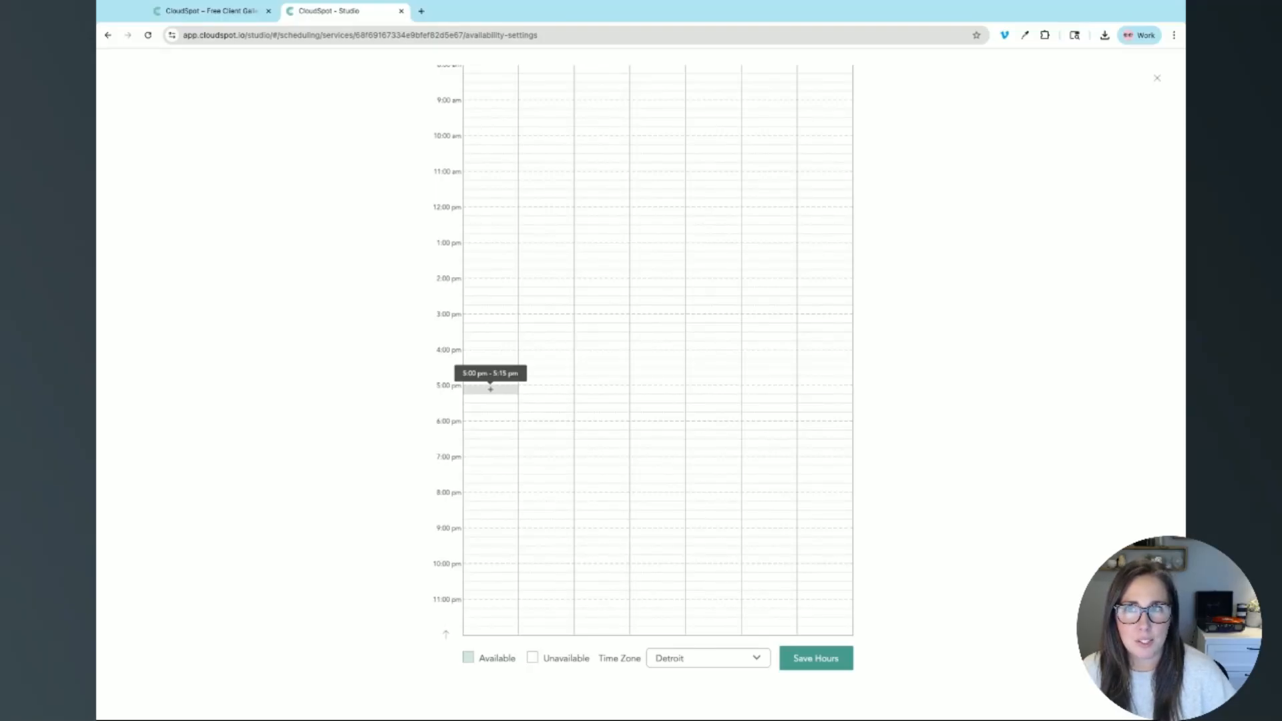
drag(490, 389, 490, 438)
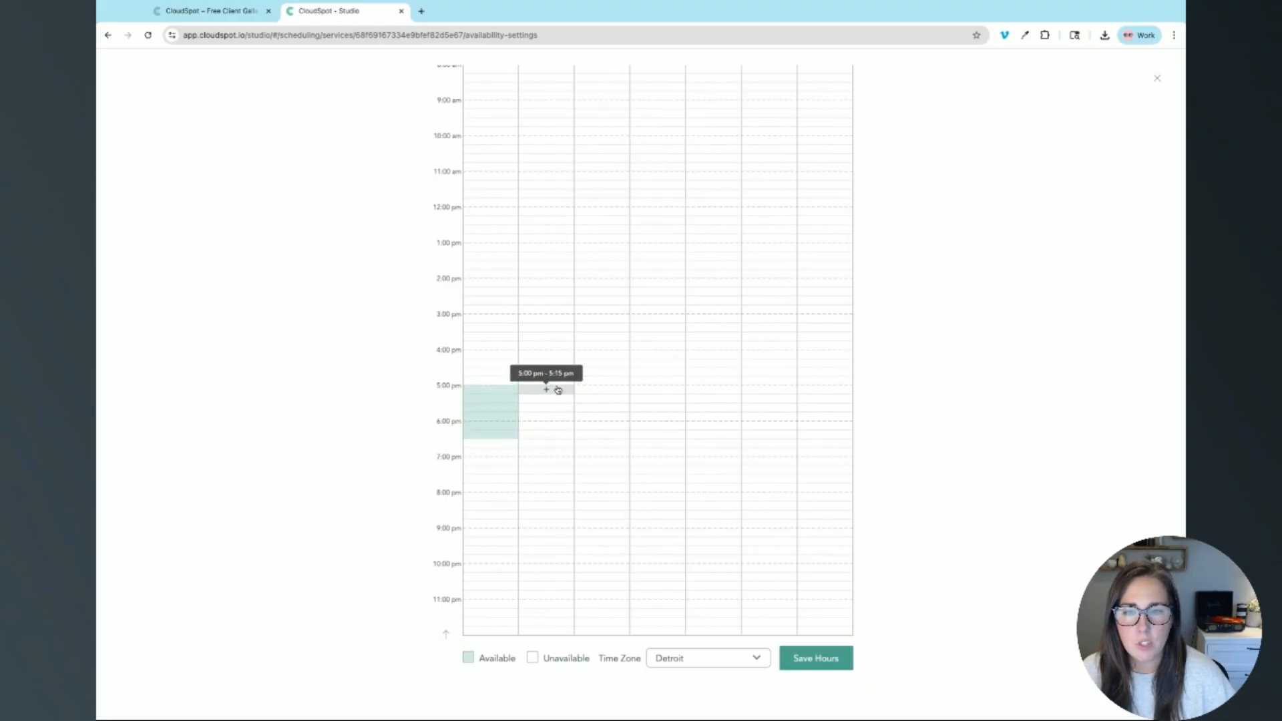
drag(556, 388, 557, 431)
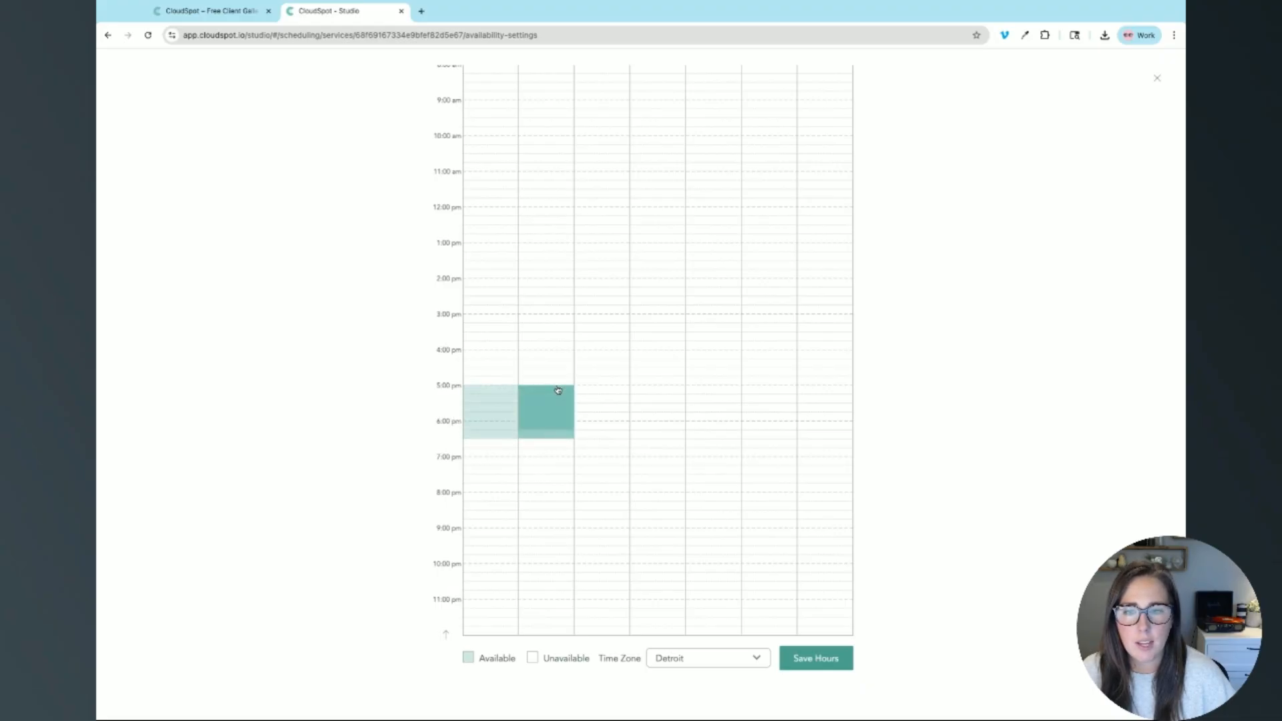
click(625, 388)
drag(625, 392, 630, 434)
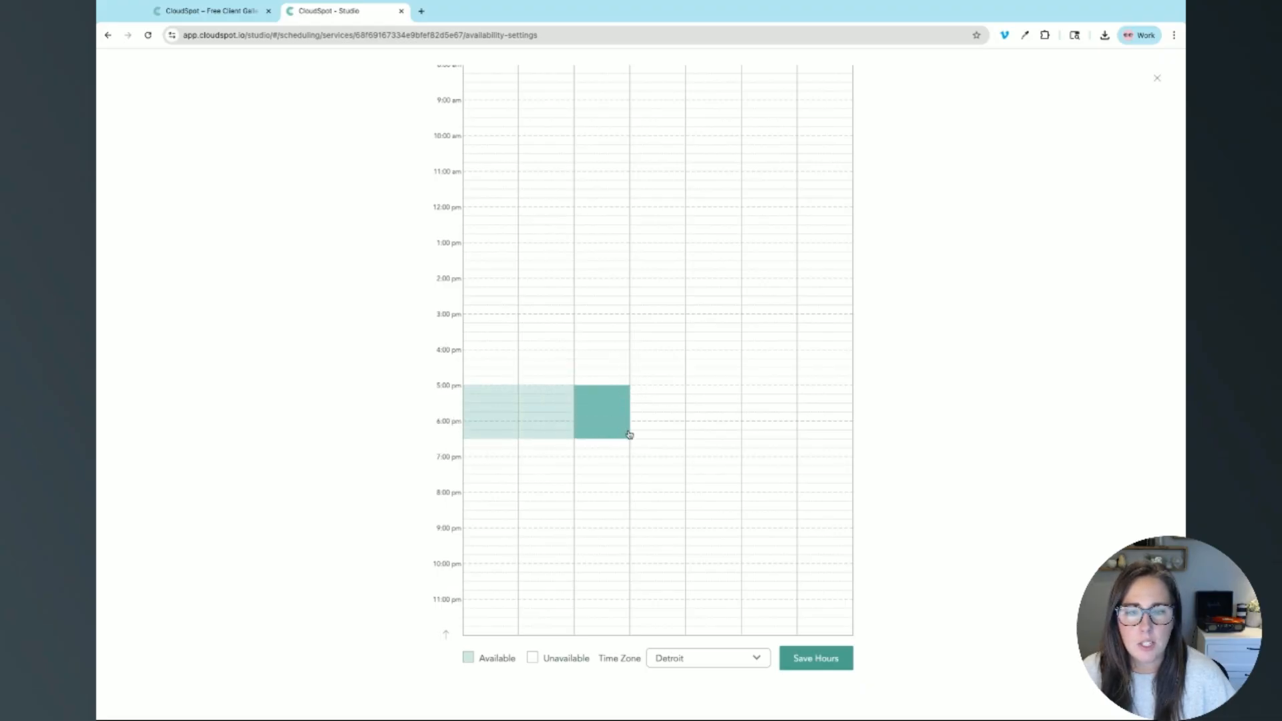
click(733, 389)
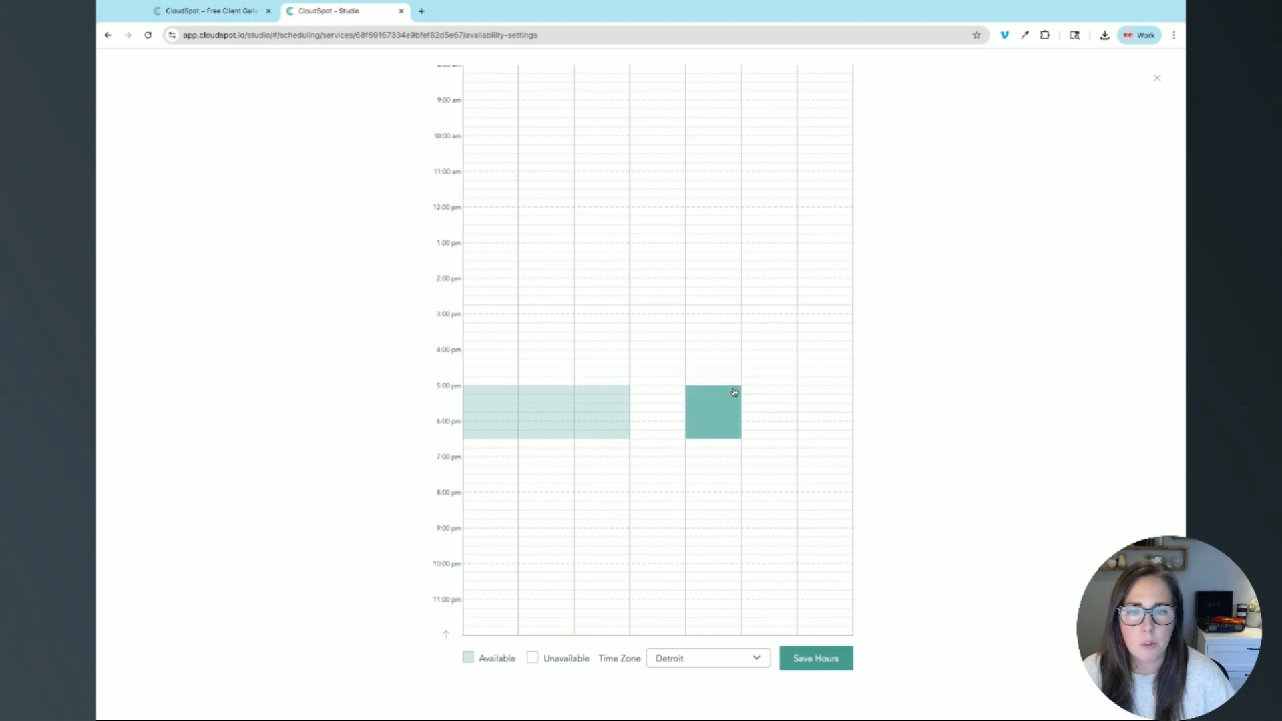
click(774, 391)
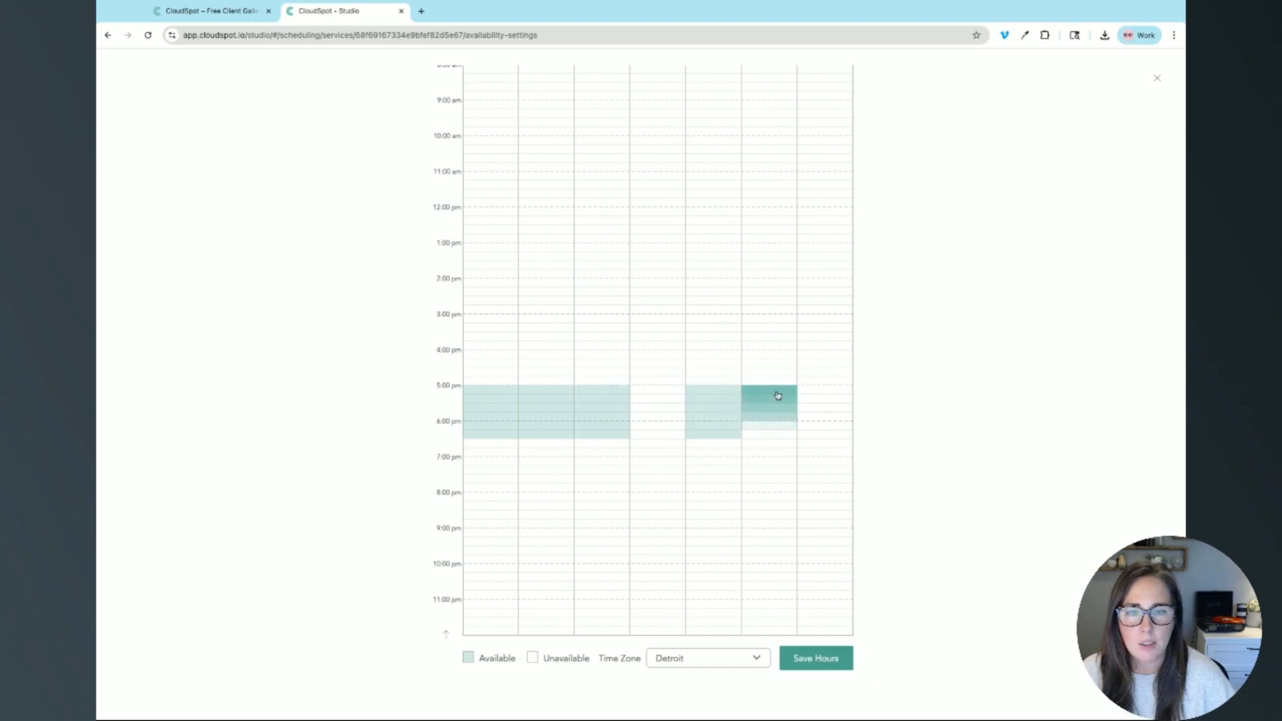
click(814, 394)
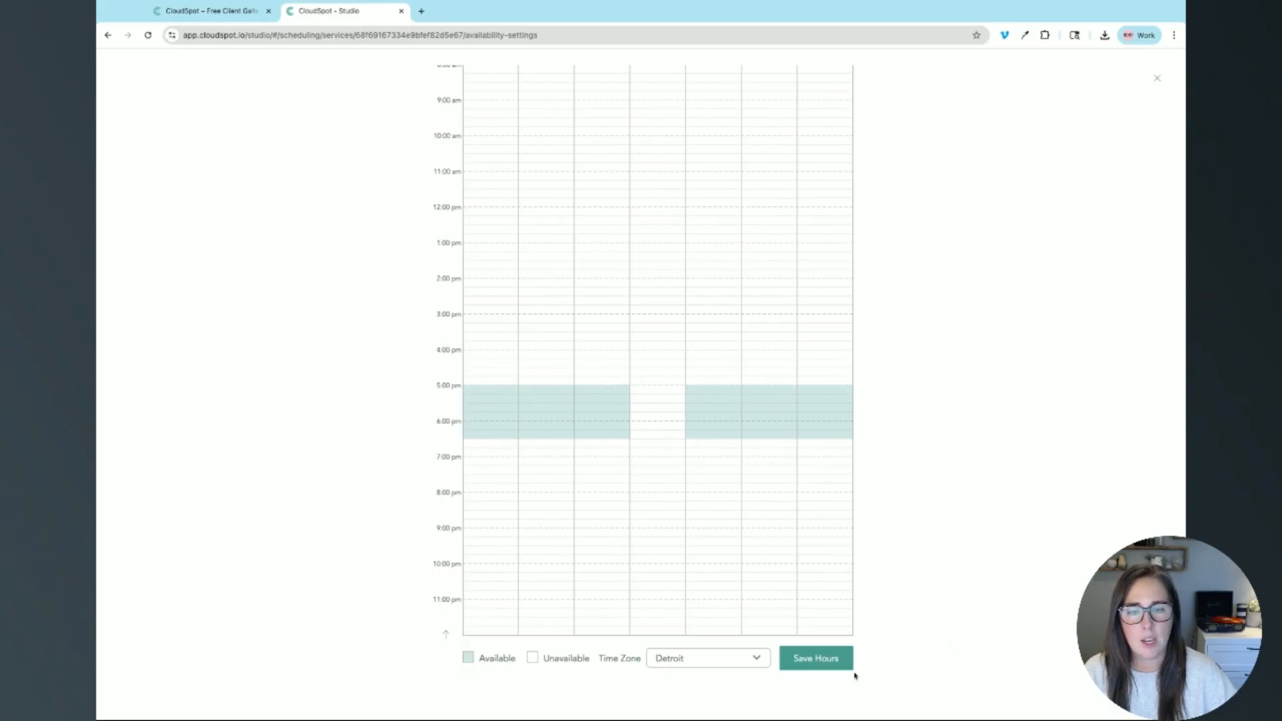
click(831, 664)
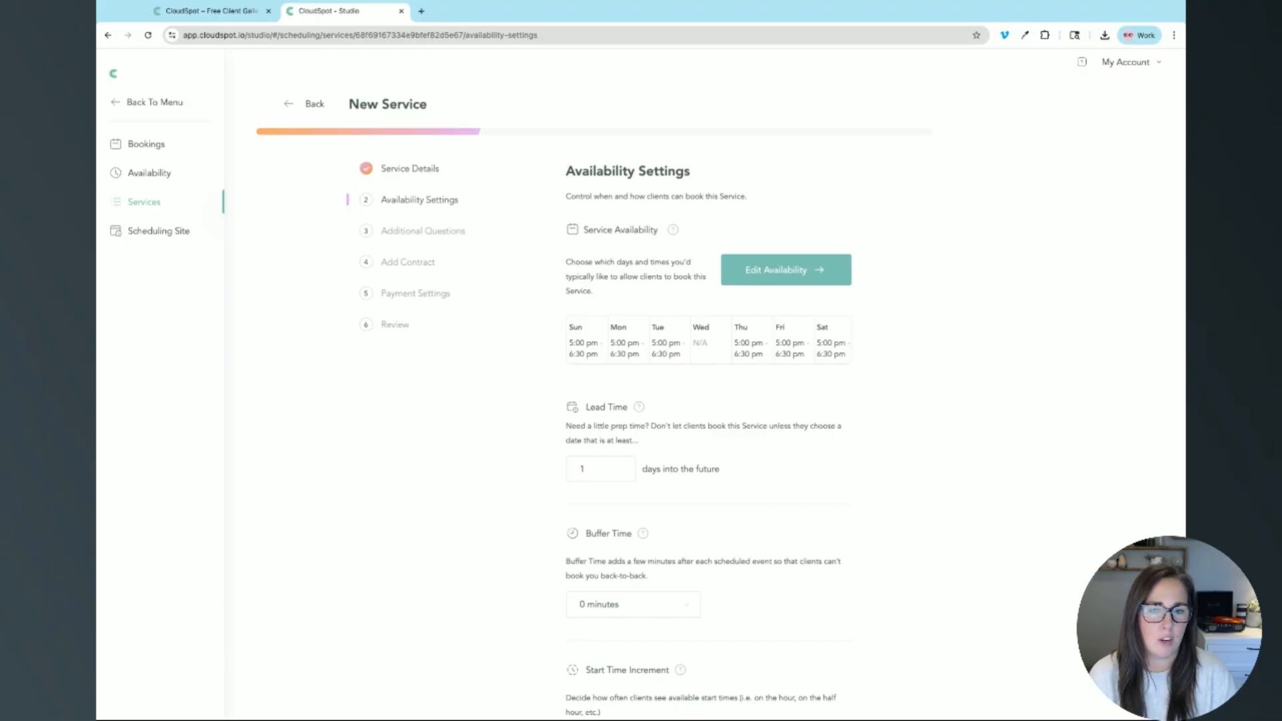
Step: Change the Sample service's lead time from 1 to 7 days into the future
drag(587, 407, 612, 409)
click(629, 425)
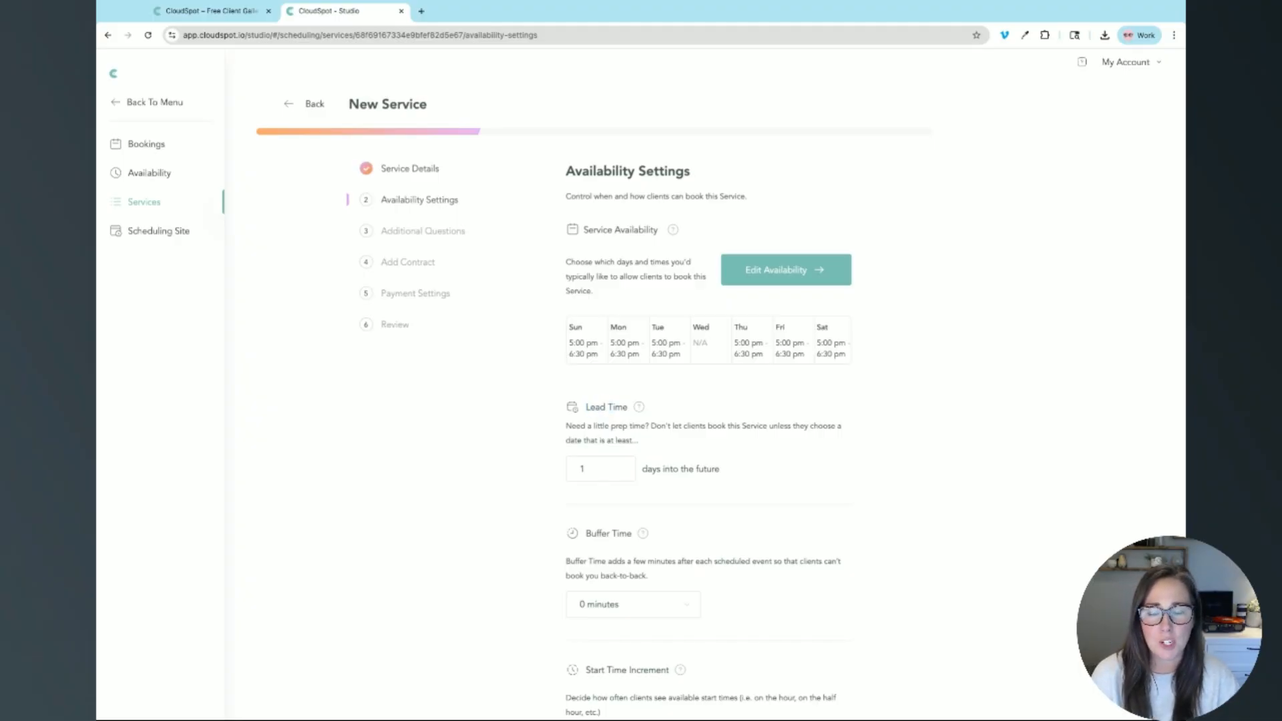
click(609, 461)
key(BackSpace)
text(7)
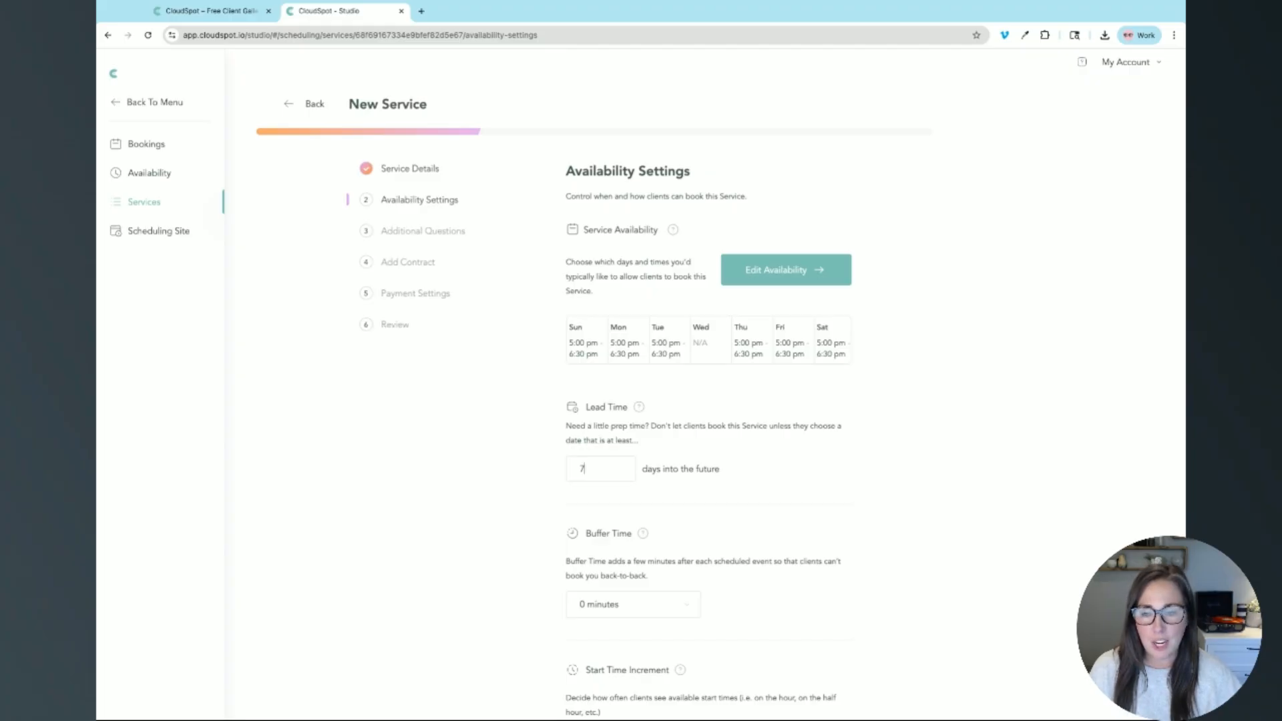
key(BackSpace)
text(1)
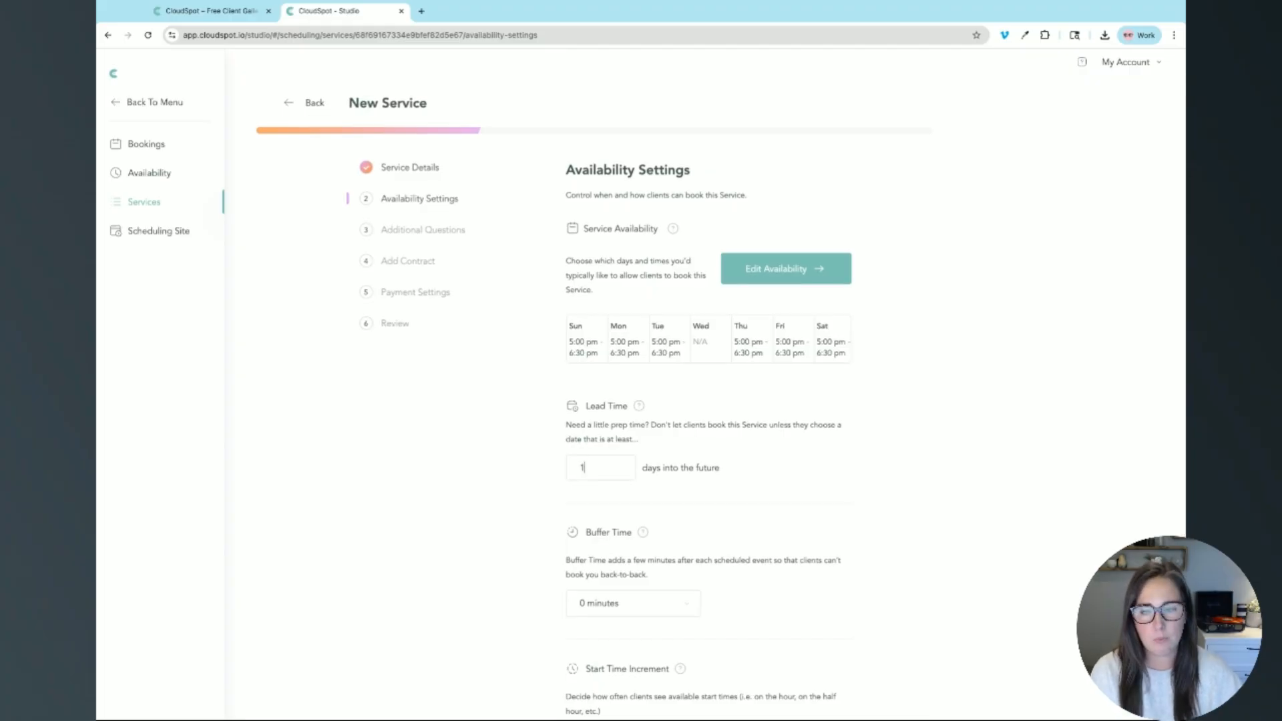
text(7)
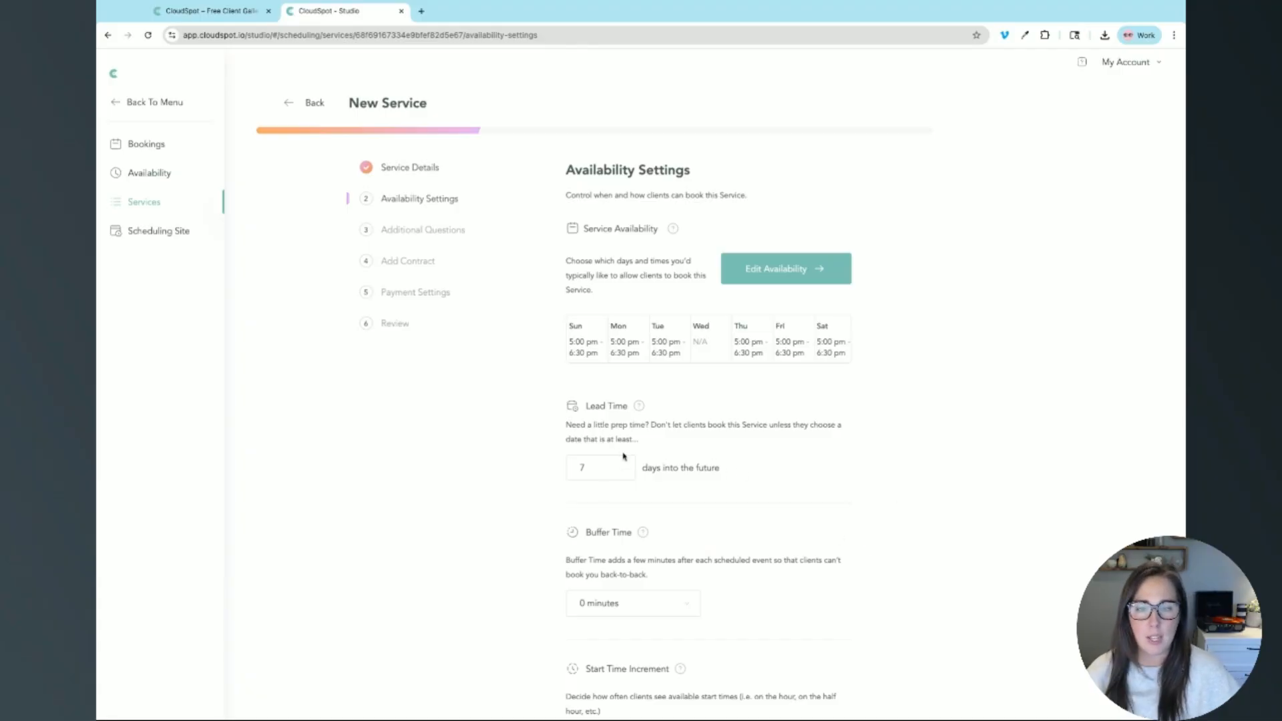
scroll(621, 450, down, 2)
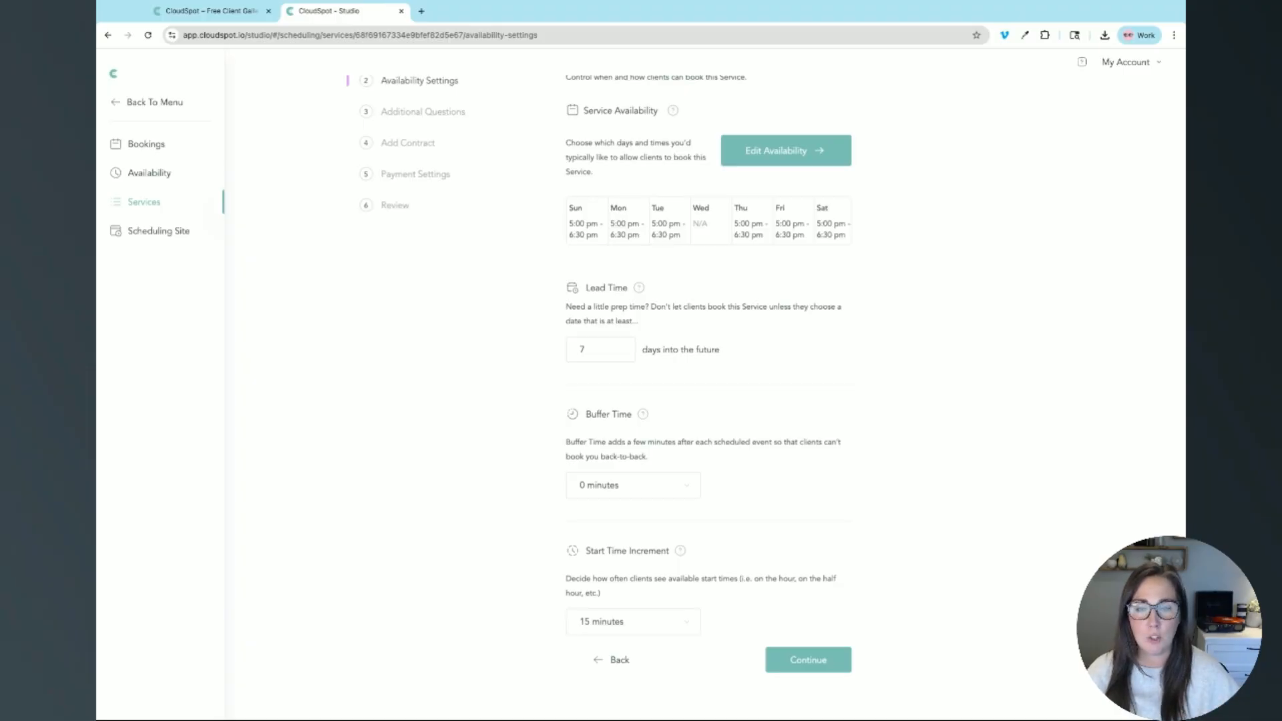
Step: Set the Buffer Time to 1 hour
click(635, 488)
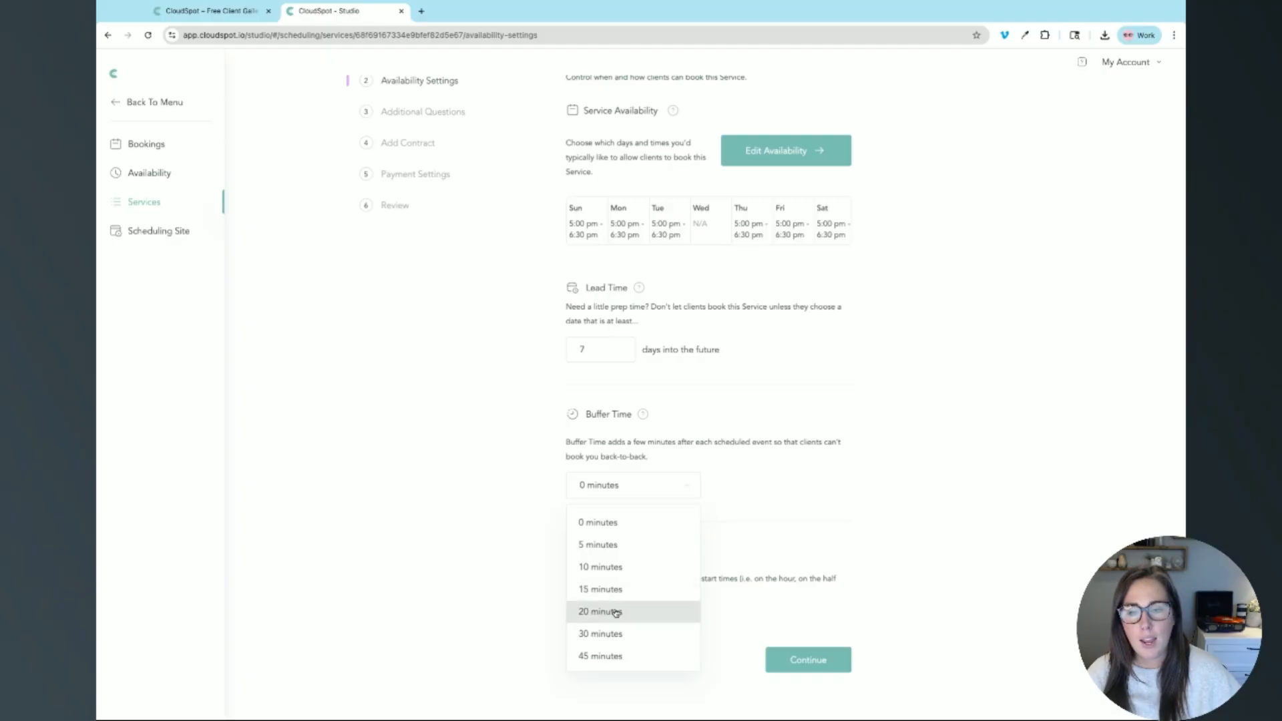
scroll(604, 651, down, 1)
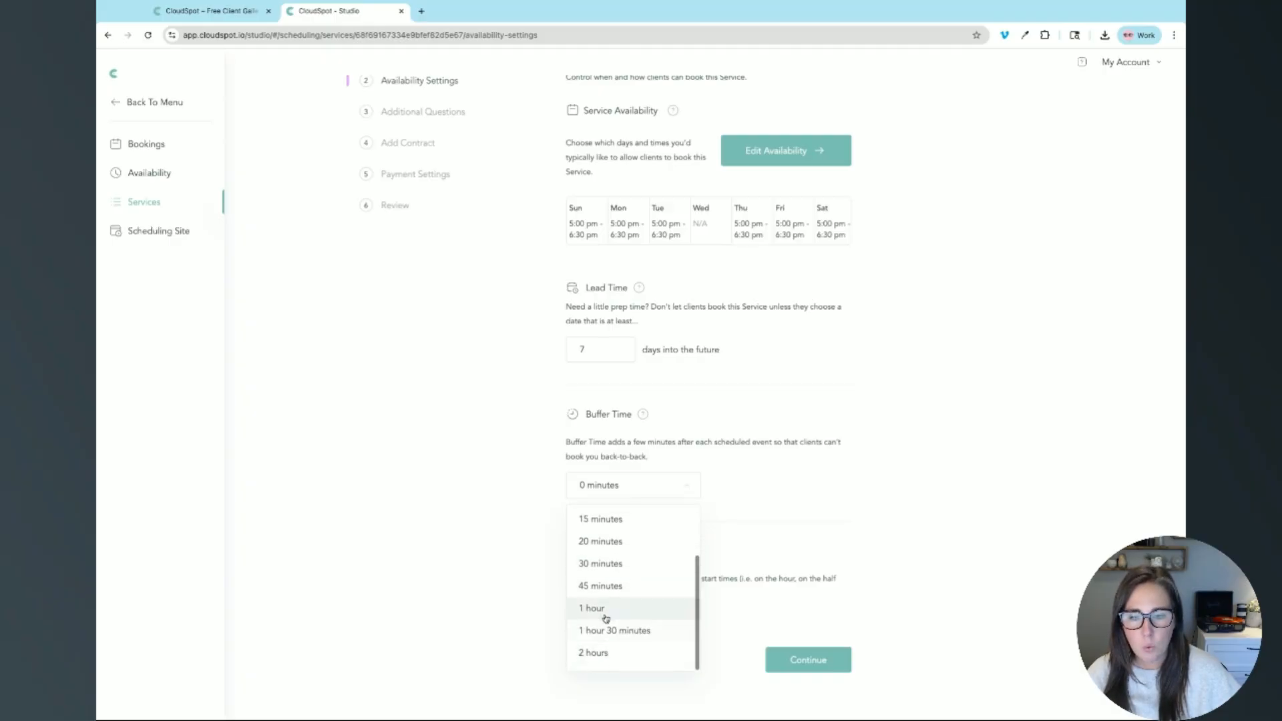
click(606, 617)
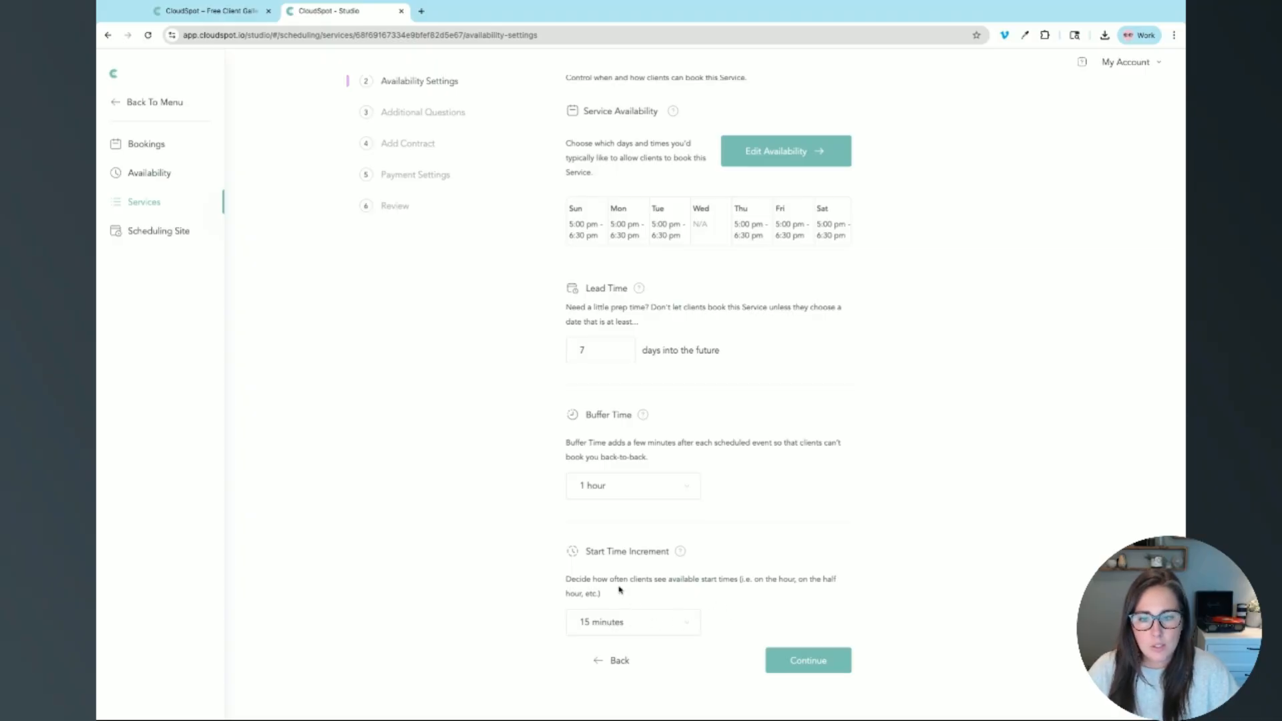
Step: Set the Start Time Increment to 30 minutes and continue to Additional Questions
click(617, 628)
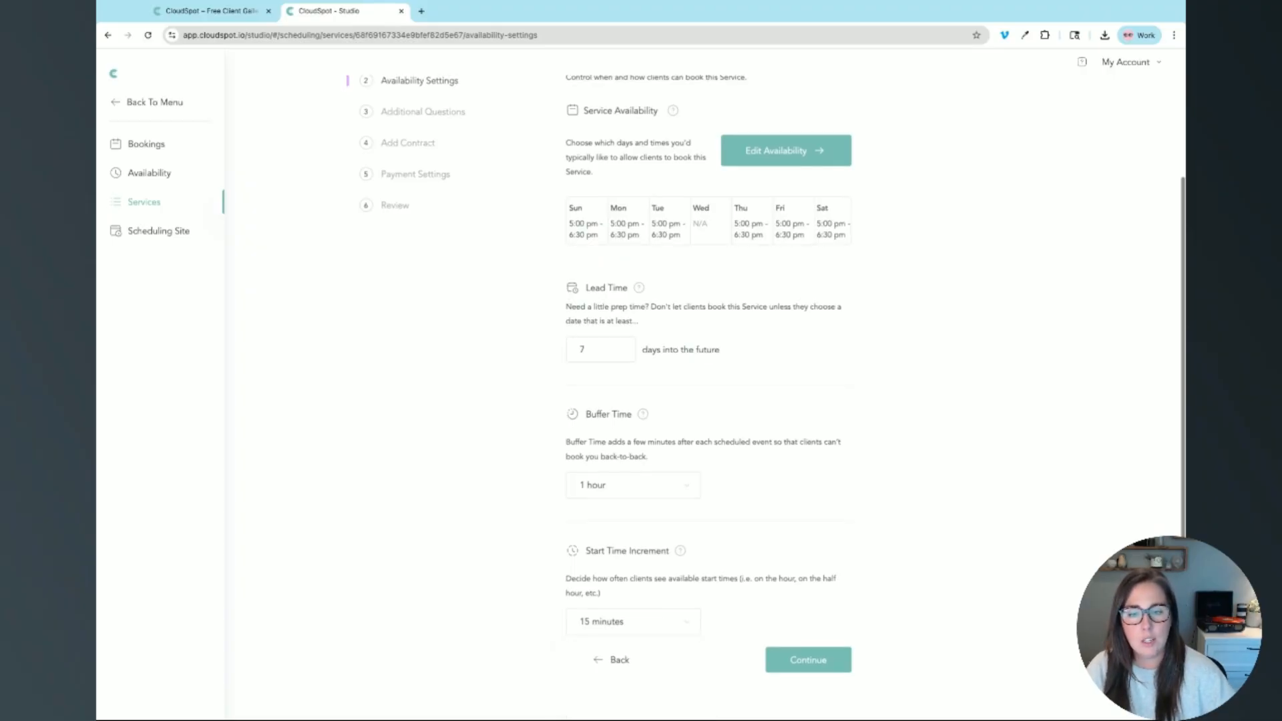
click(651, 619)
scroll(608, 700, down, 1)
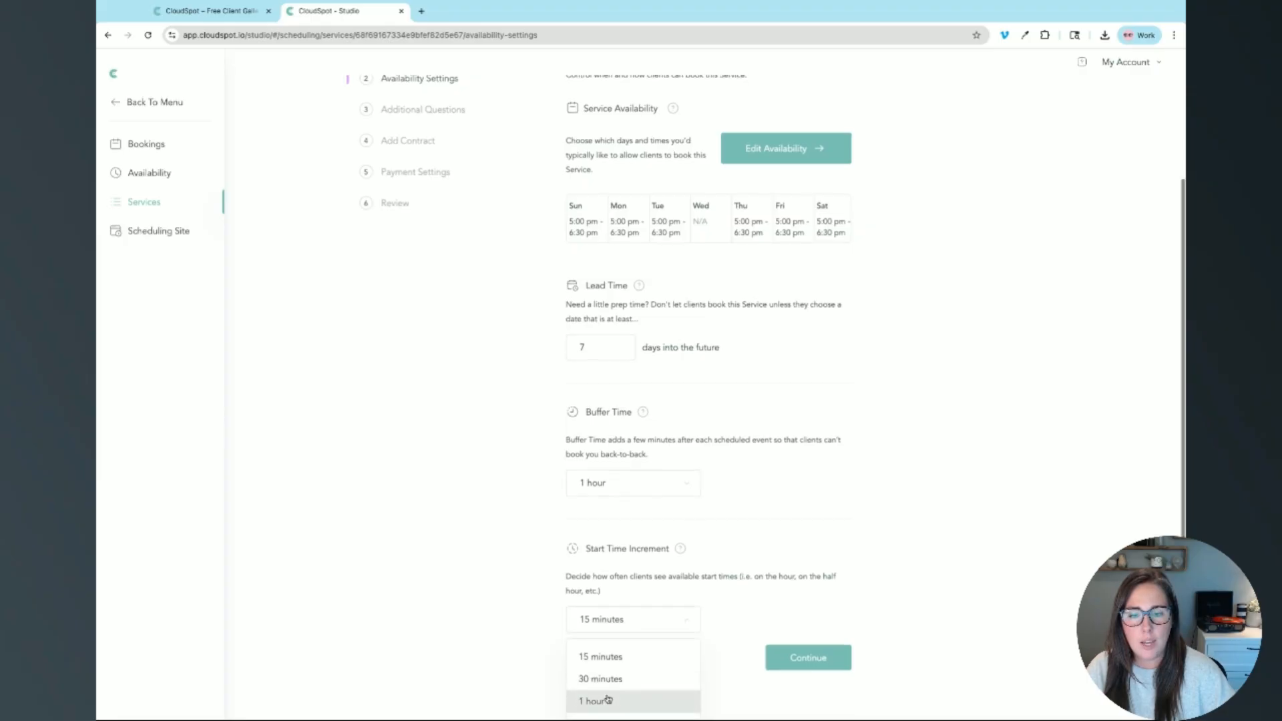
click(604, 700)
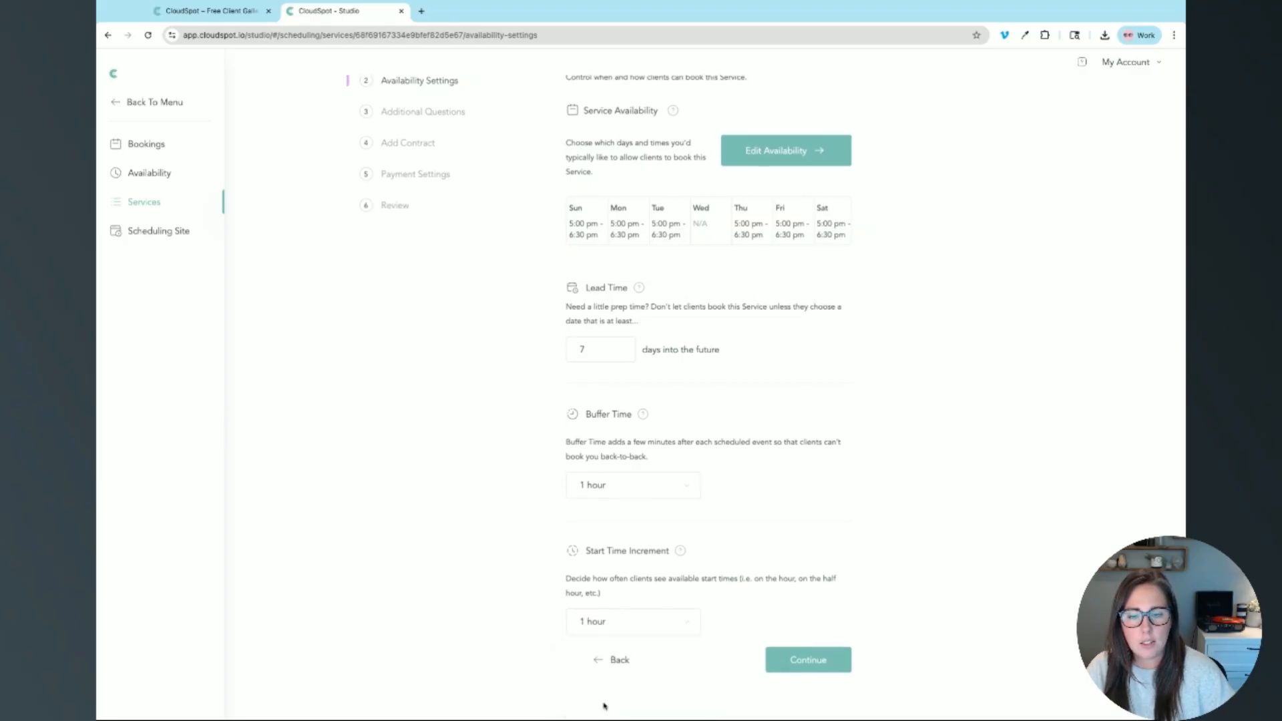
click(616, 620)
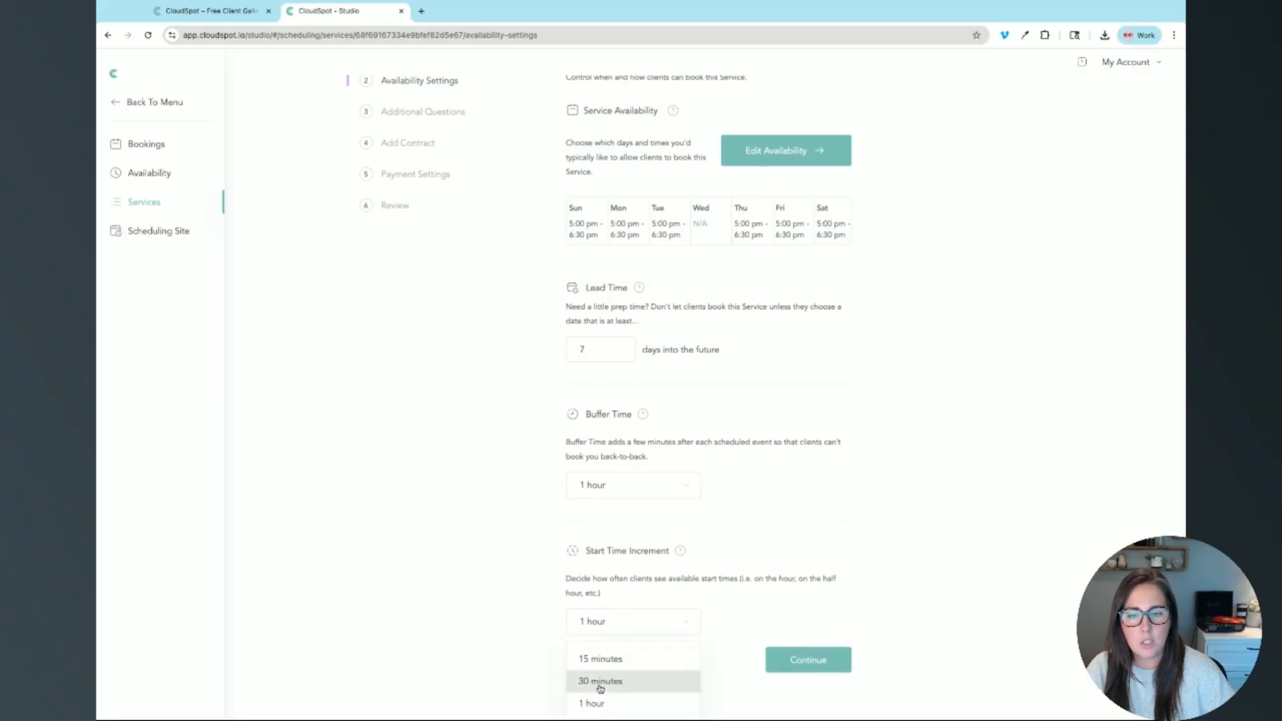
click(601, 681)
click(814, 670)
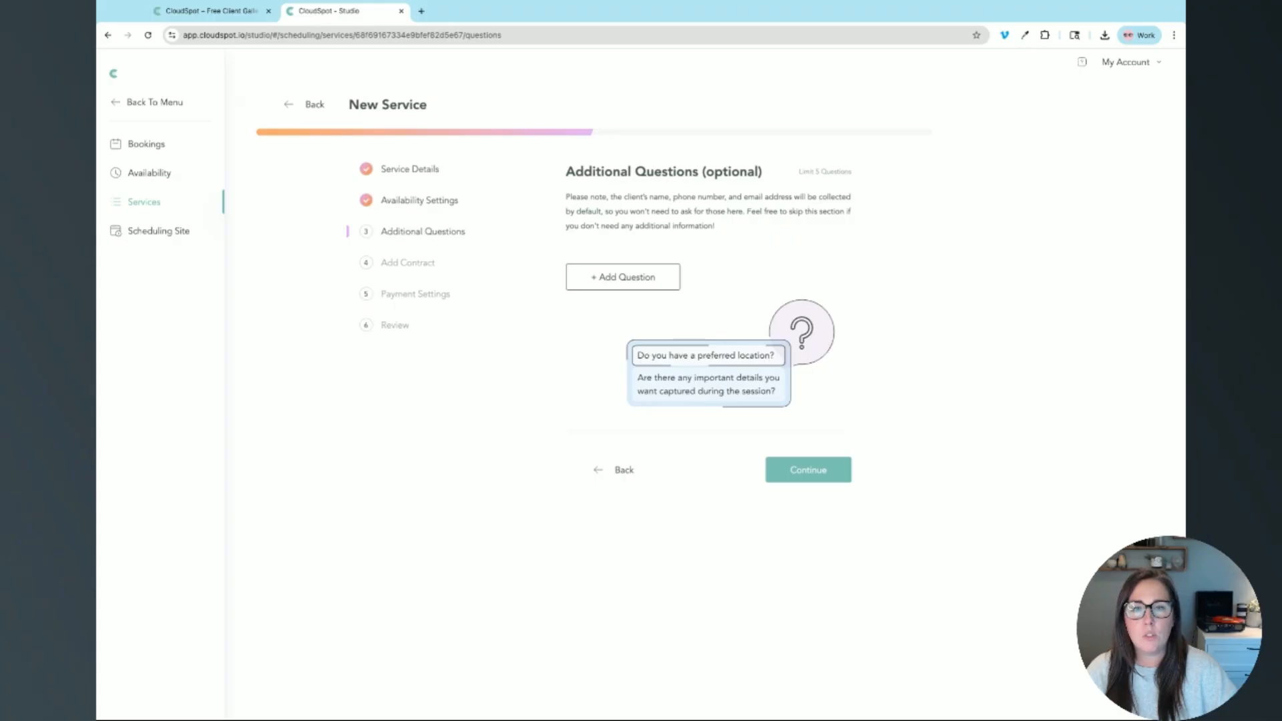
Step: Add Question 1 'What is the best number to reach you at?' and continue to Add Contract
click(644, 279)
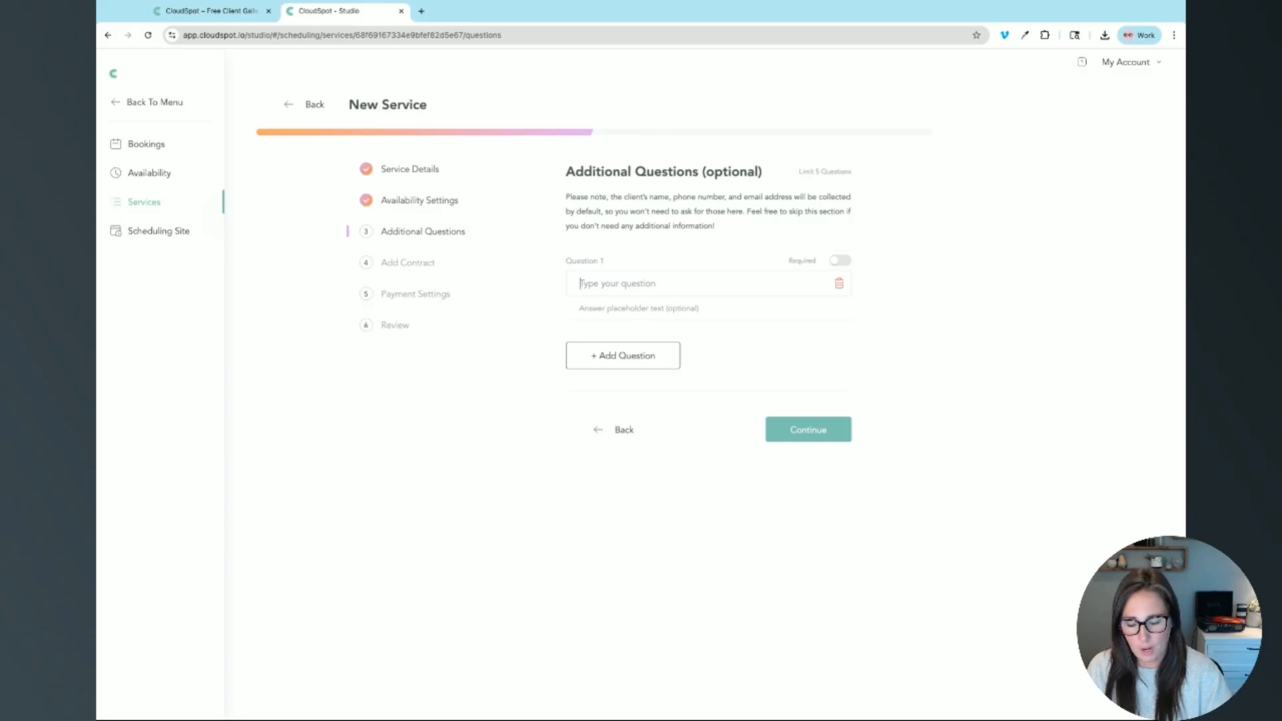
text(What is the best s)
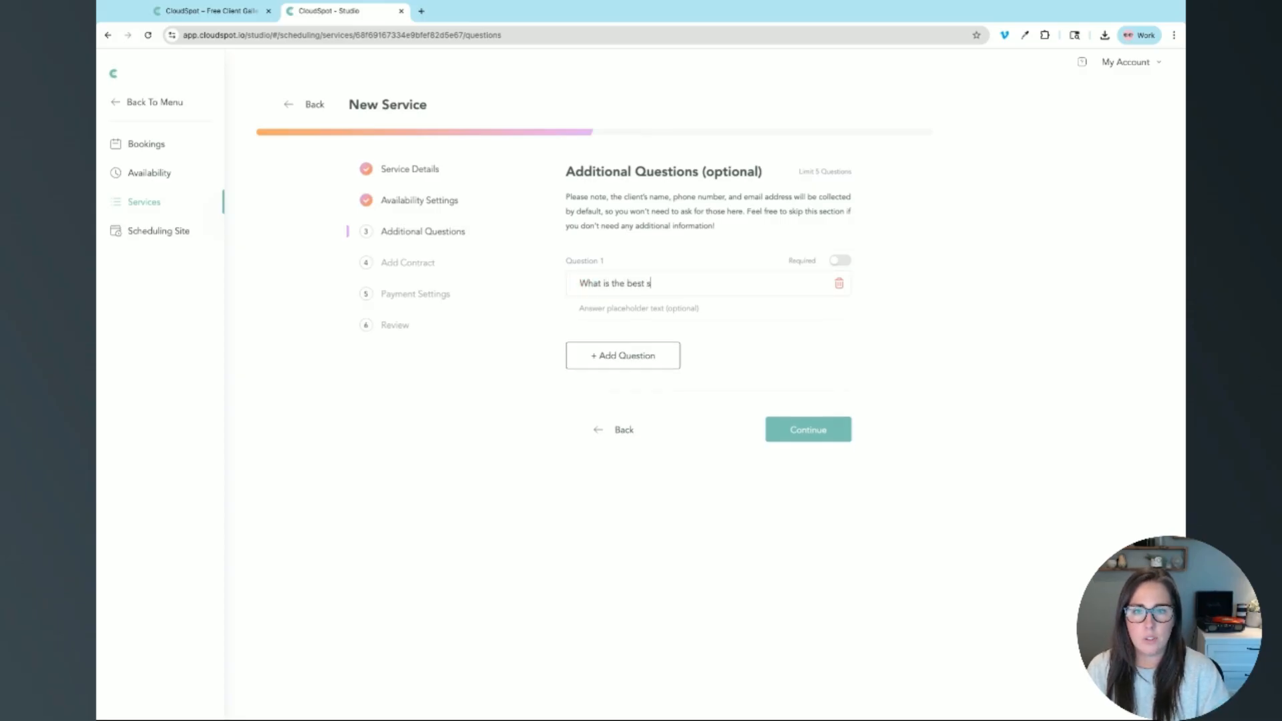
key(BackSpace)
text(numbe)
text(r to reach you at?)
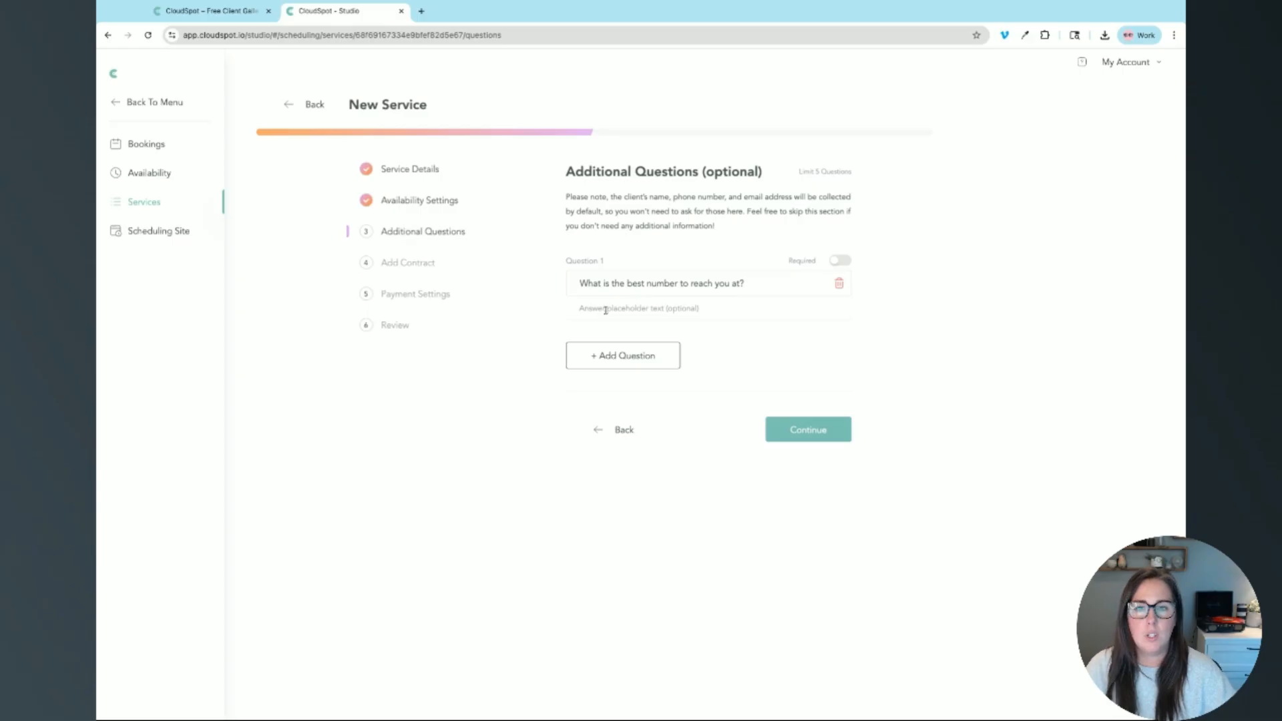
click(719, 311)
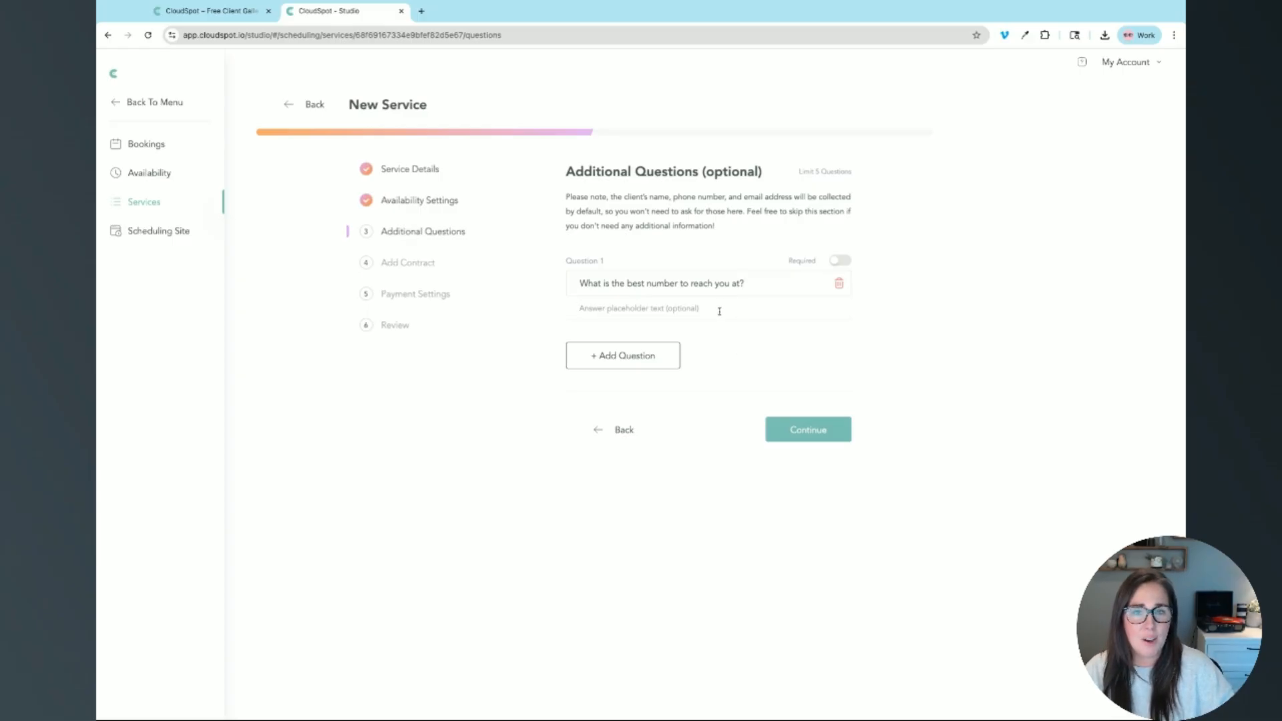
click(811, 434)
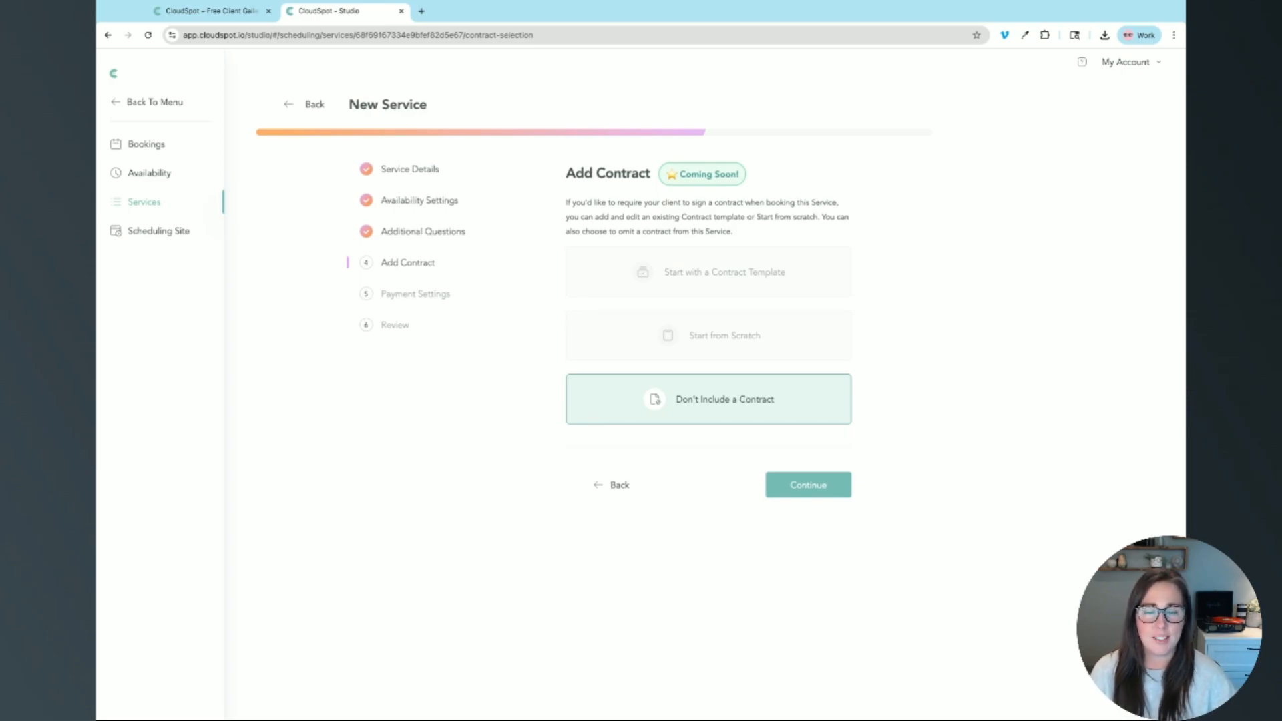
Step: Skip the contract and set Price of Service to $400 with 'Starting at...' left off
click(805, 489)
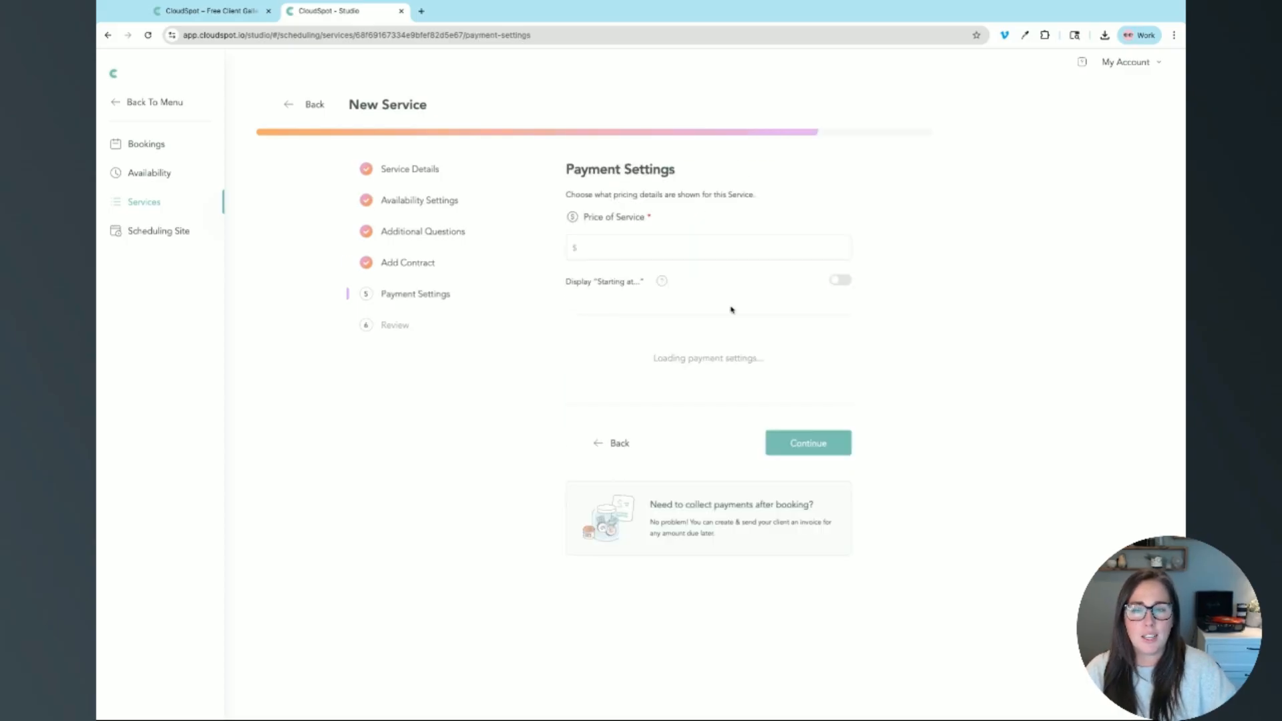
click(593, 246)
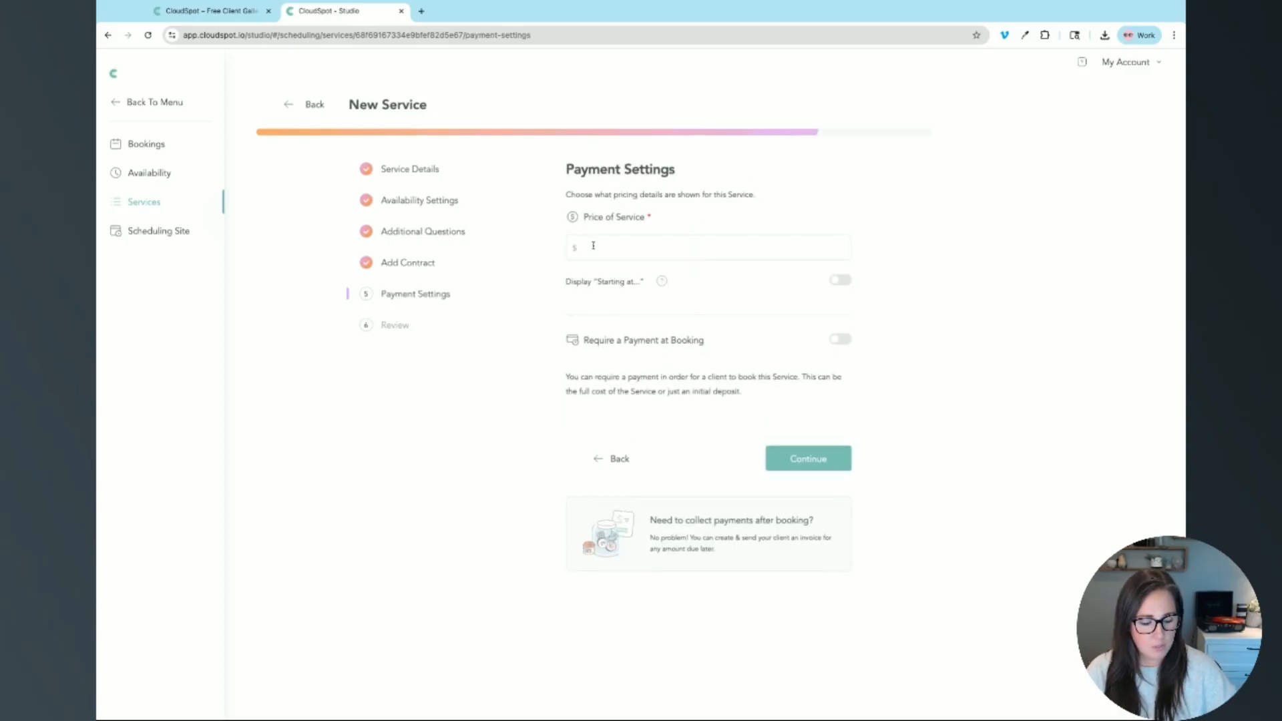
text(400)
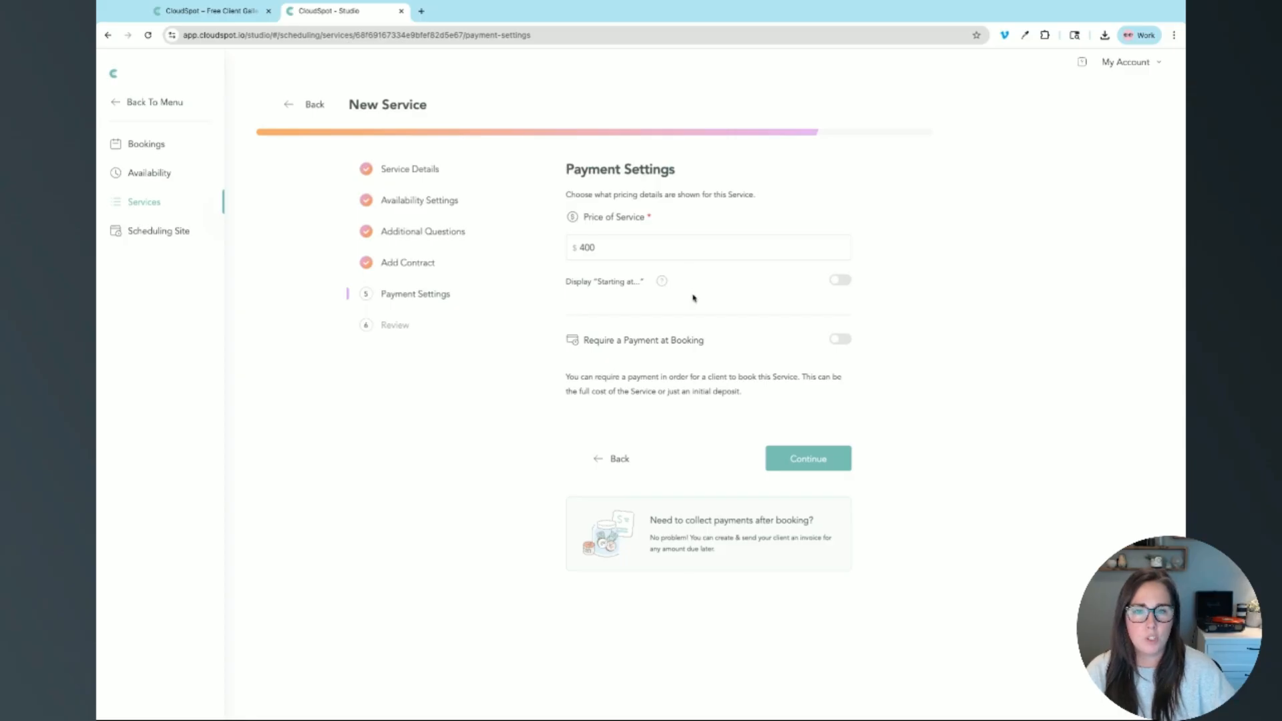
click(847, 285)
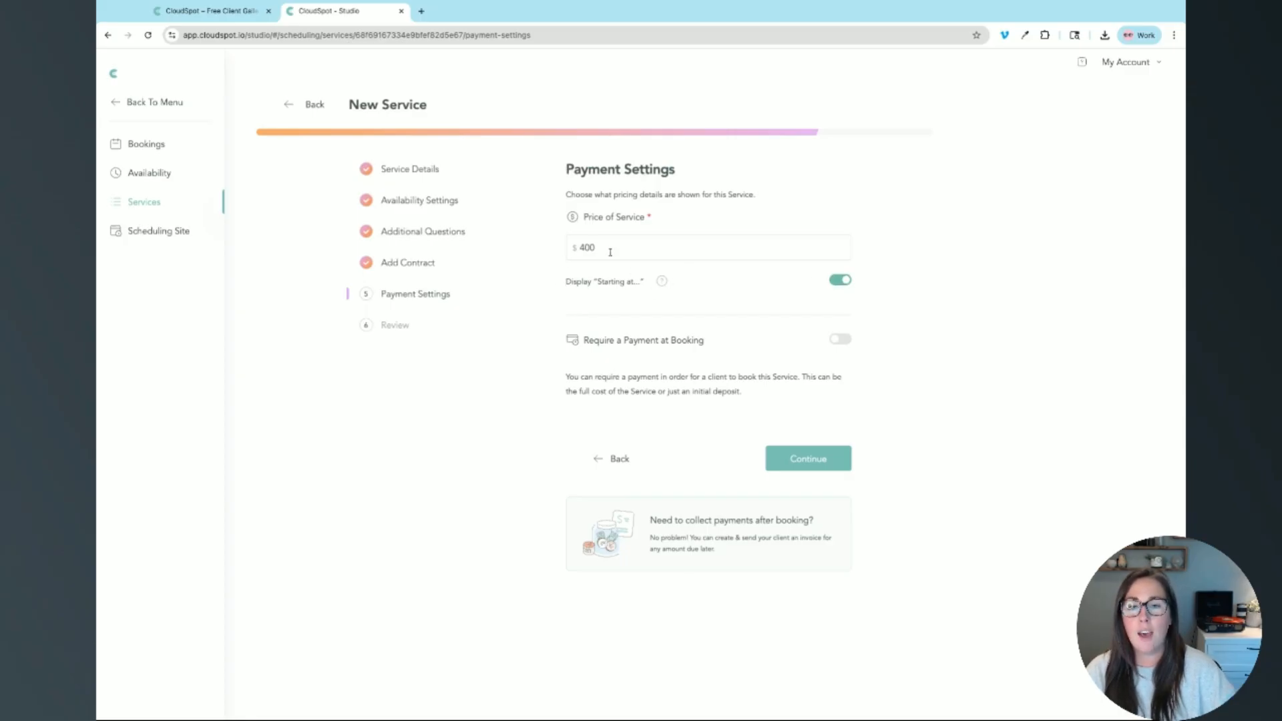
click(847, 285)
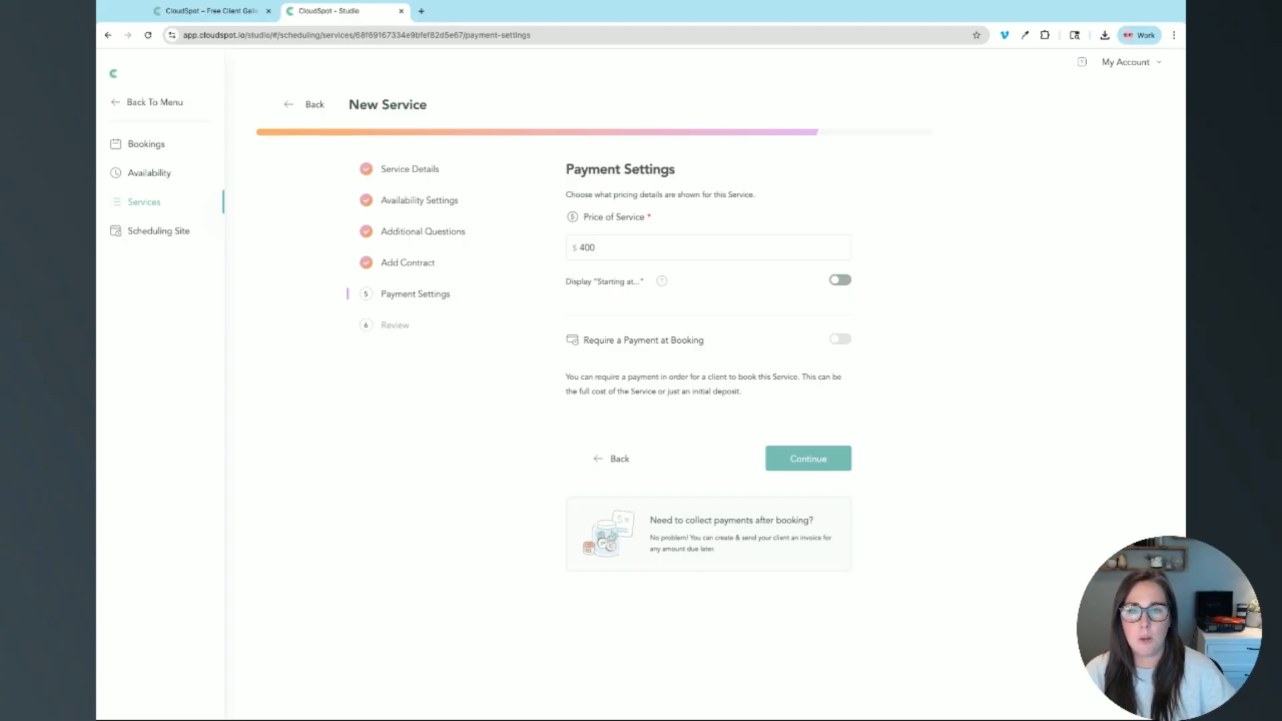
click(839, 280)
click(840, 279)
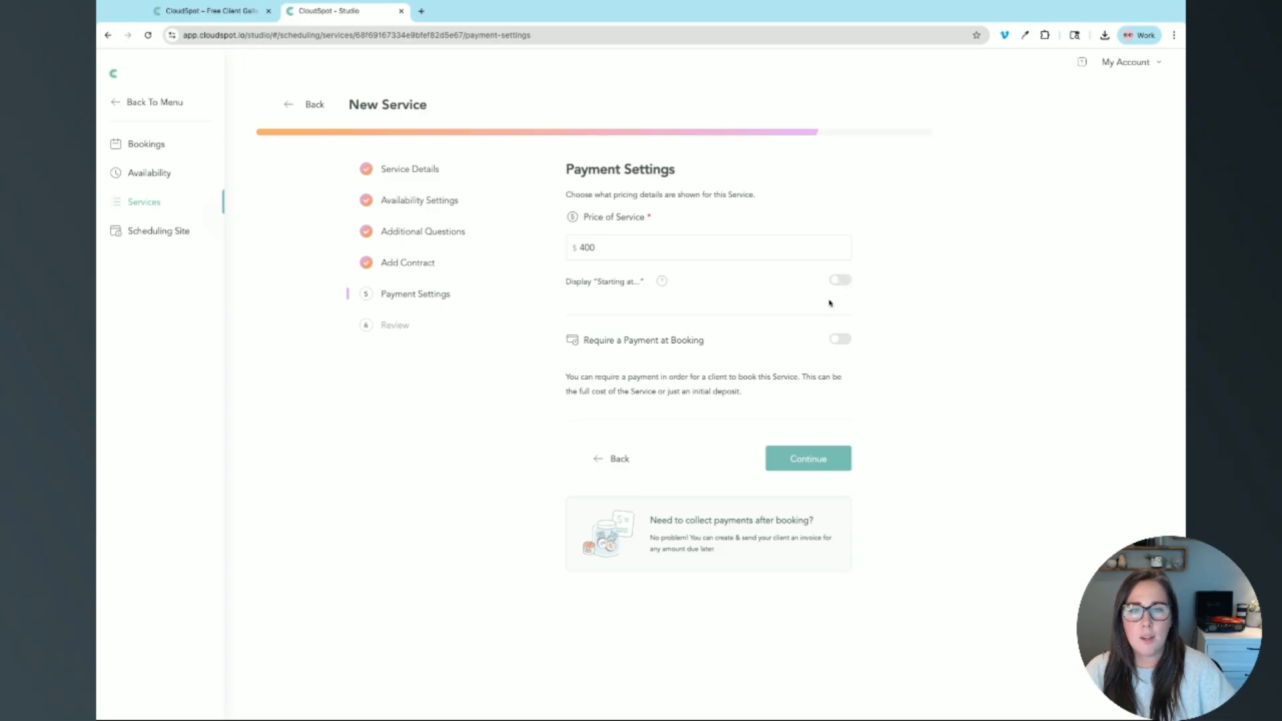
click(598, 249)
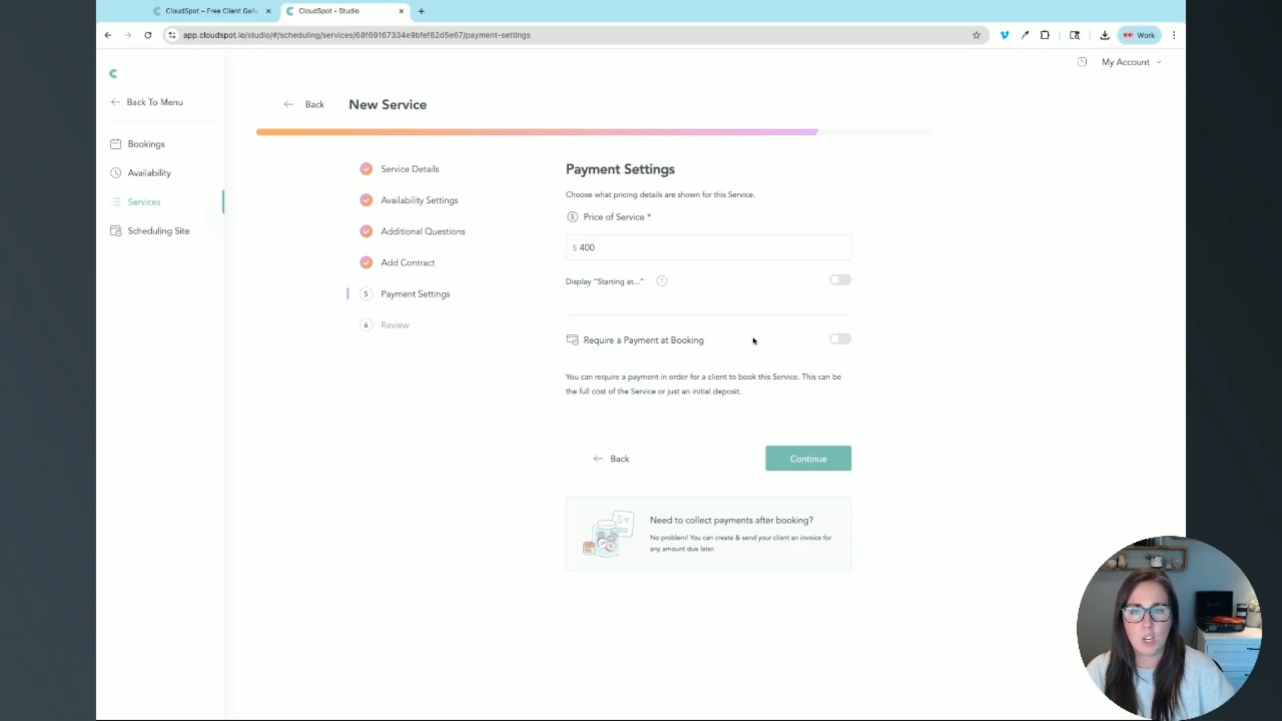
Step: Require a $200 payment at booking labelled Payment (default), then continue to Review
click(843, 340)
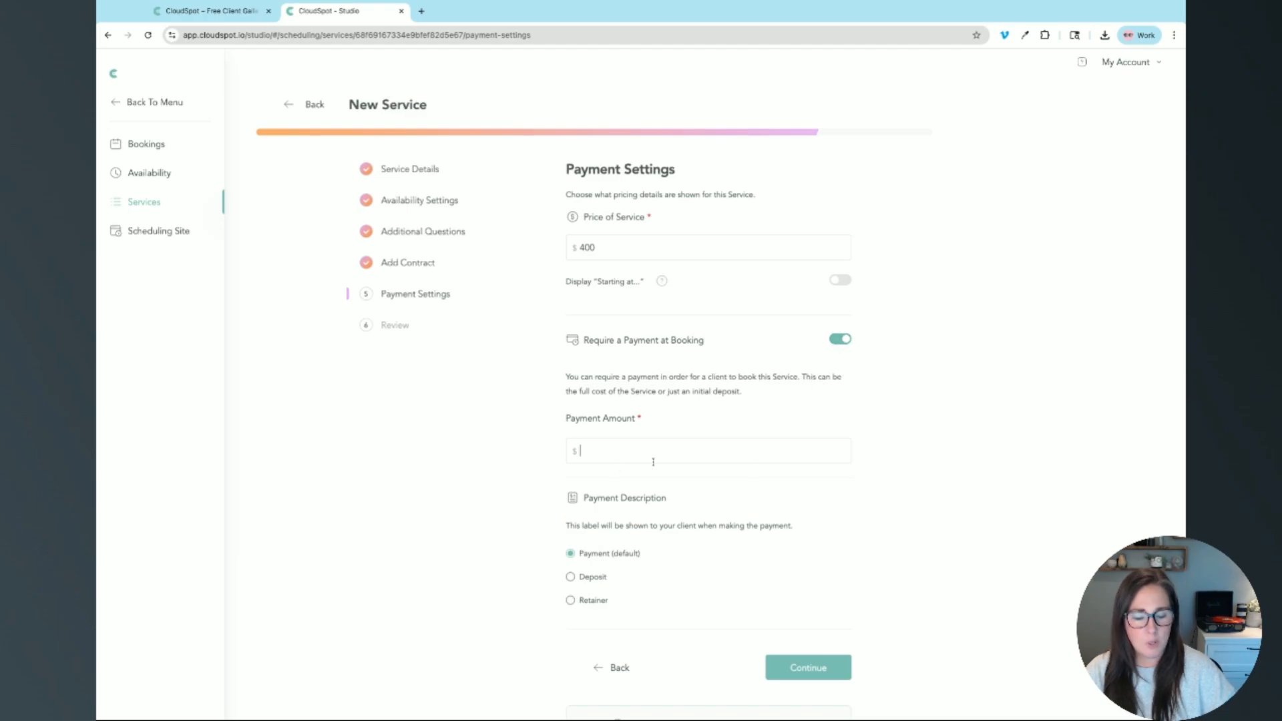
text(200)
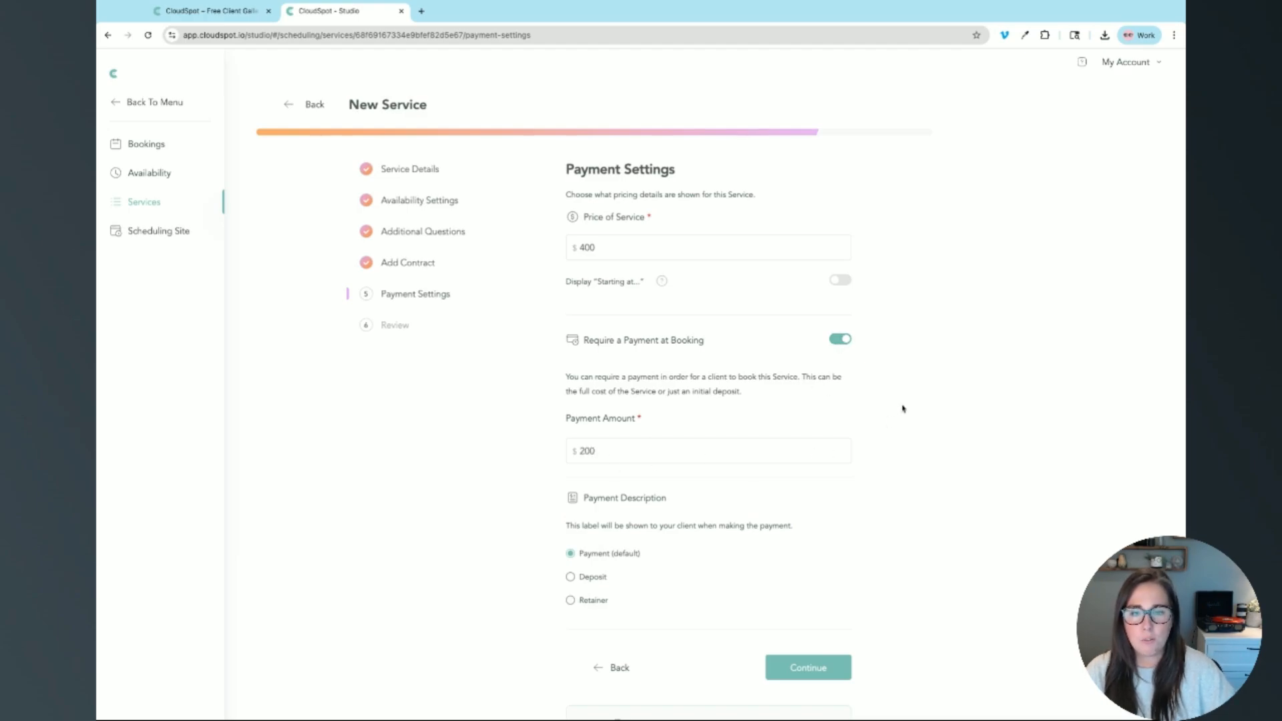
scroll(903, 408, down, 2)
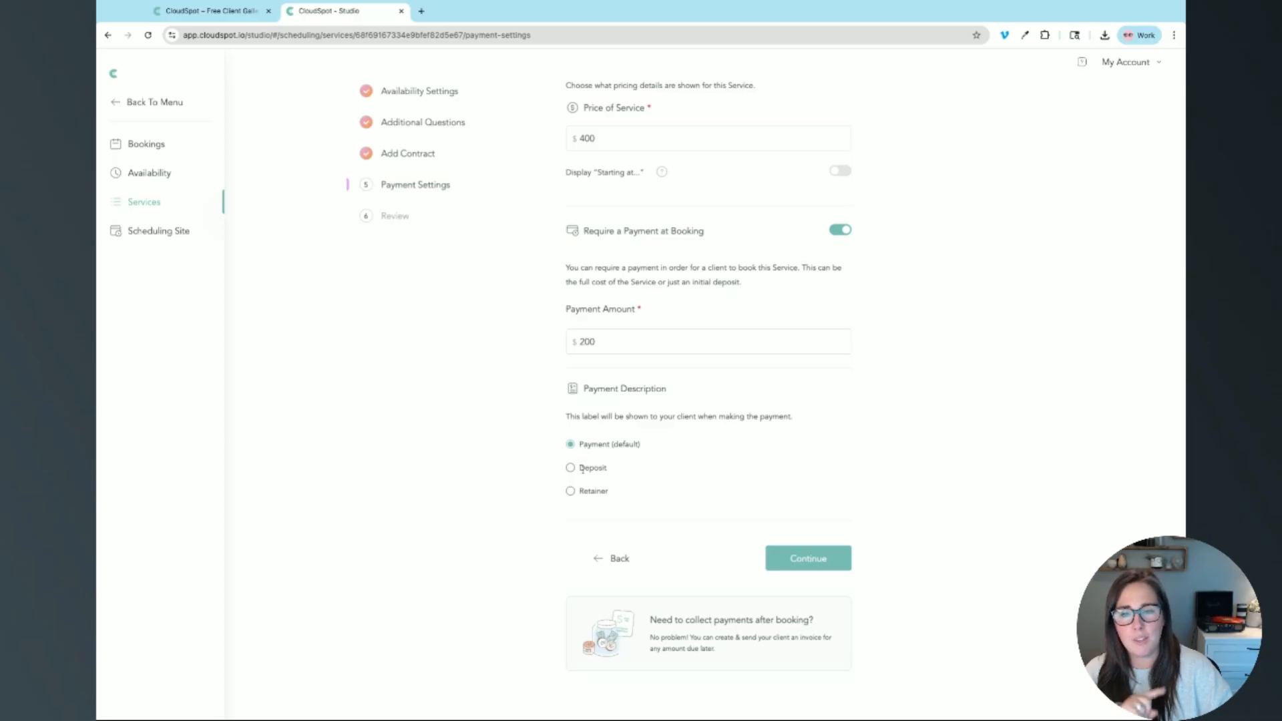
click(571, 492)
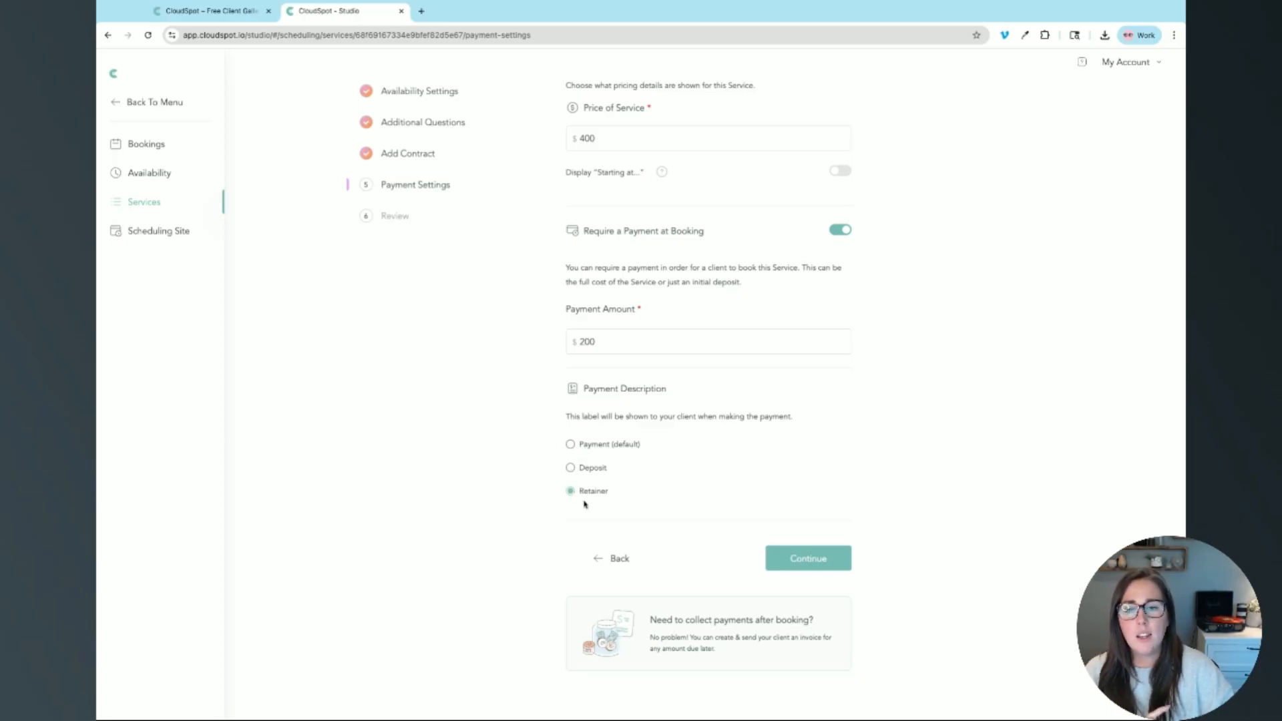
triple_click(618, 492)
click(619, 498)
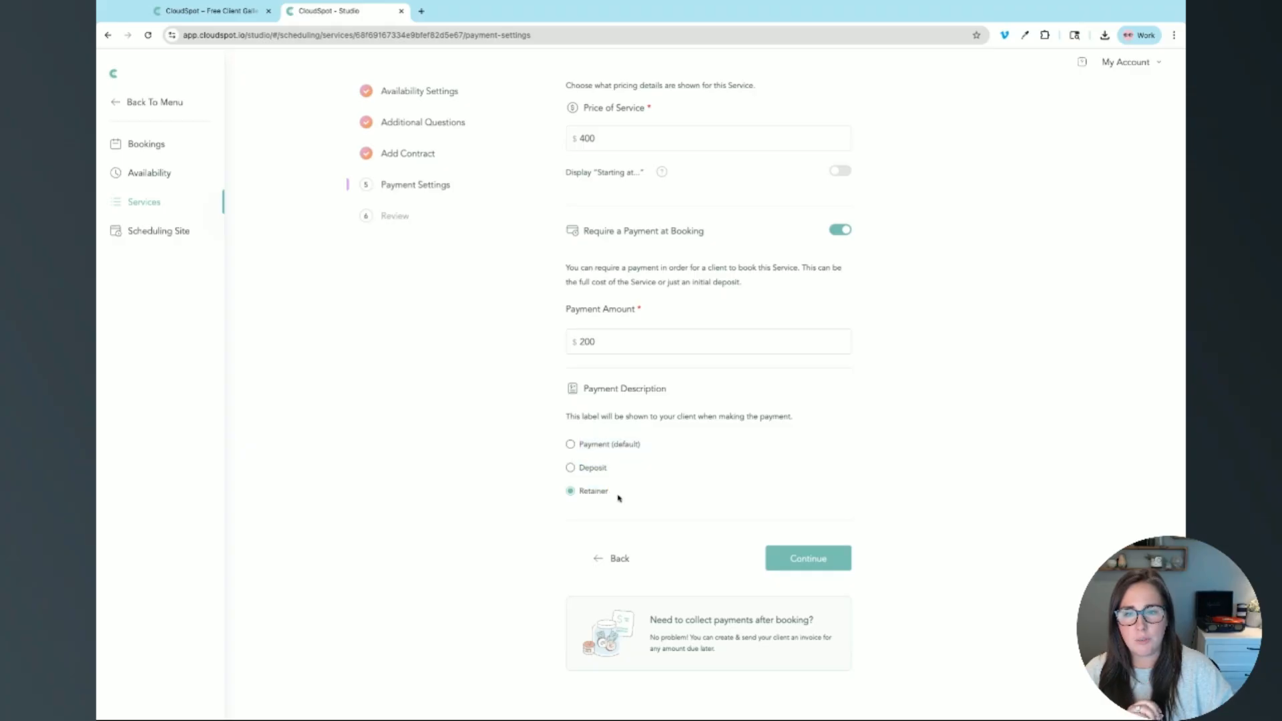
click(569, 444)
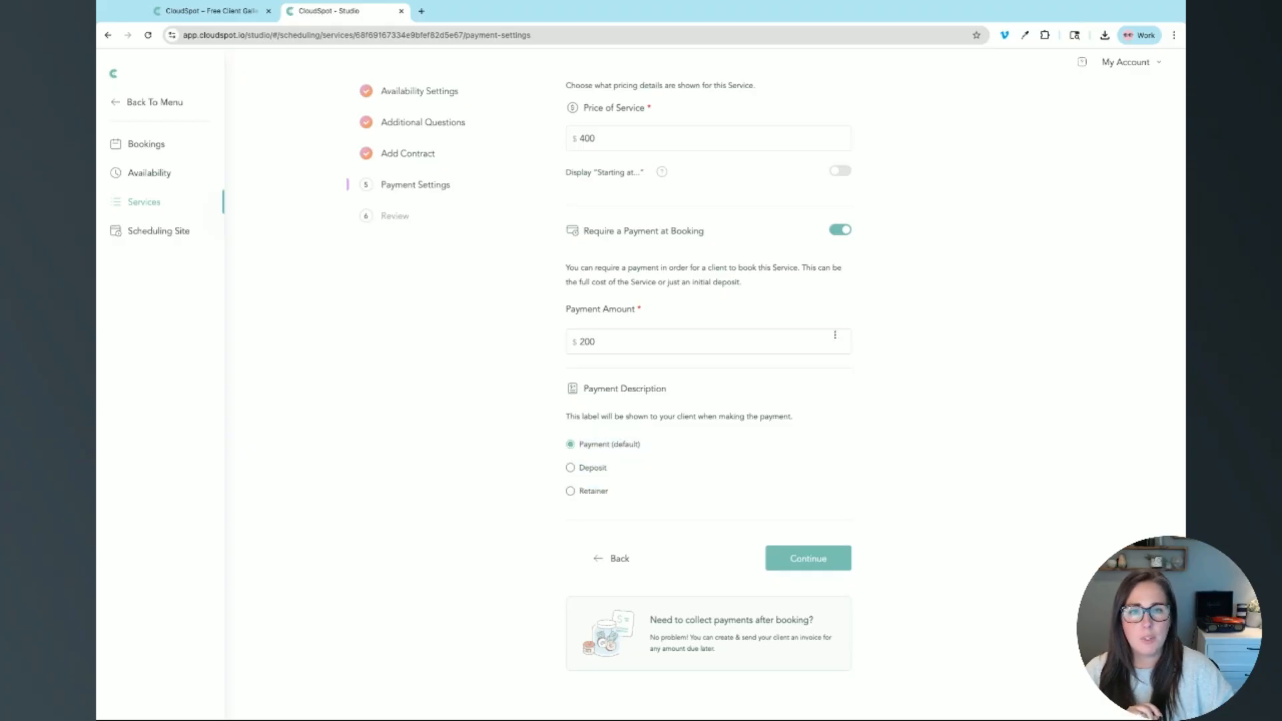
click(803, 568)
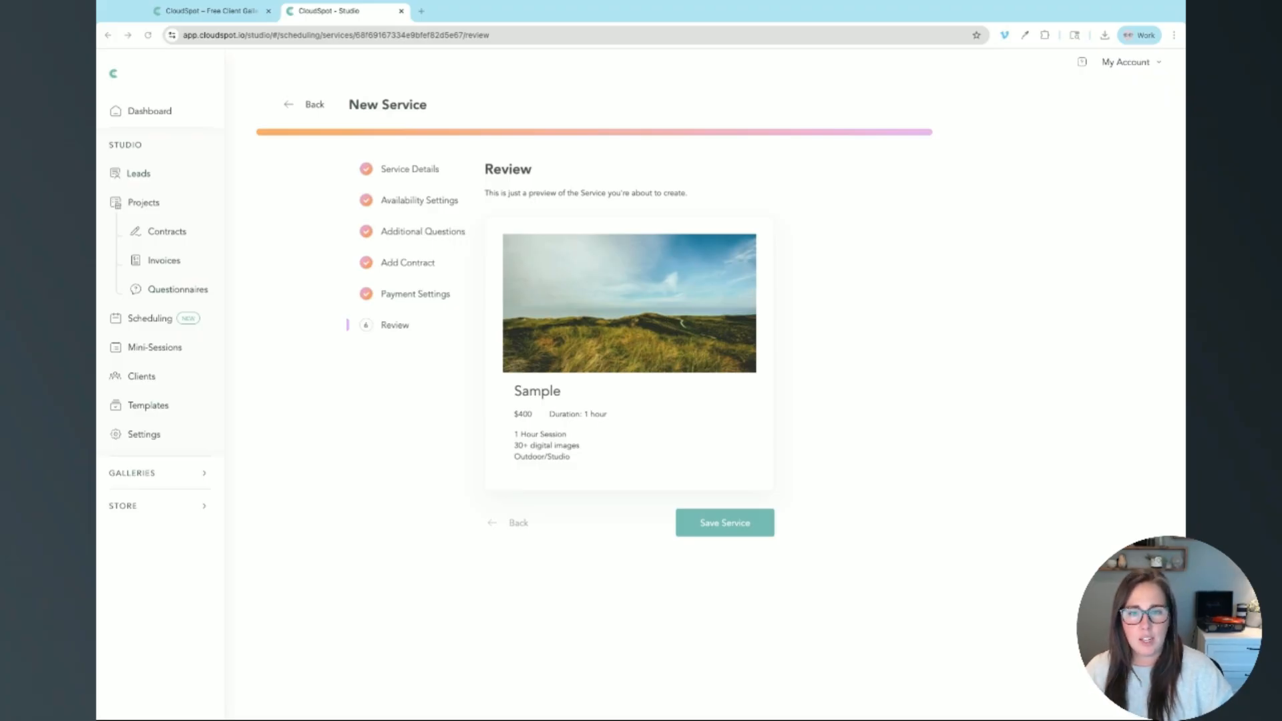
Step: Save the Sample service from the Review step and close the success dialog
click(720, 533)
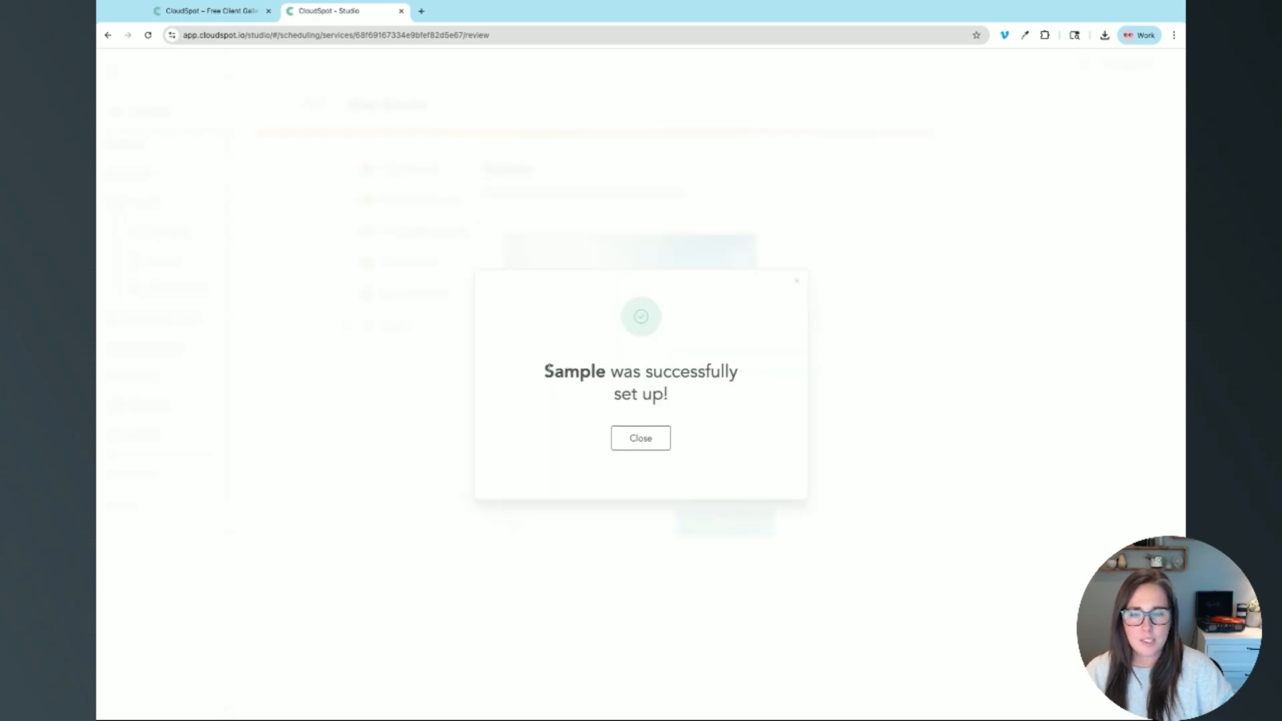
drag(542, 373, 610, 374)
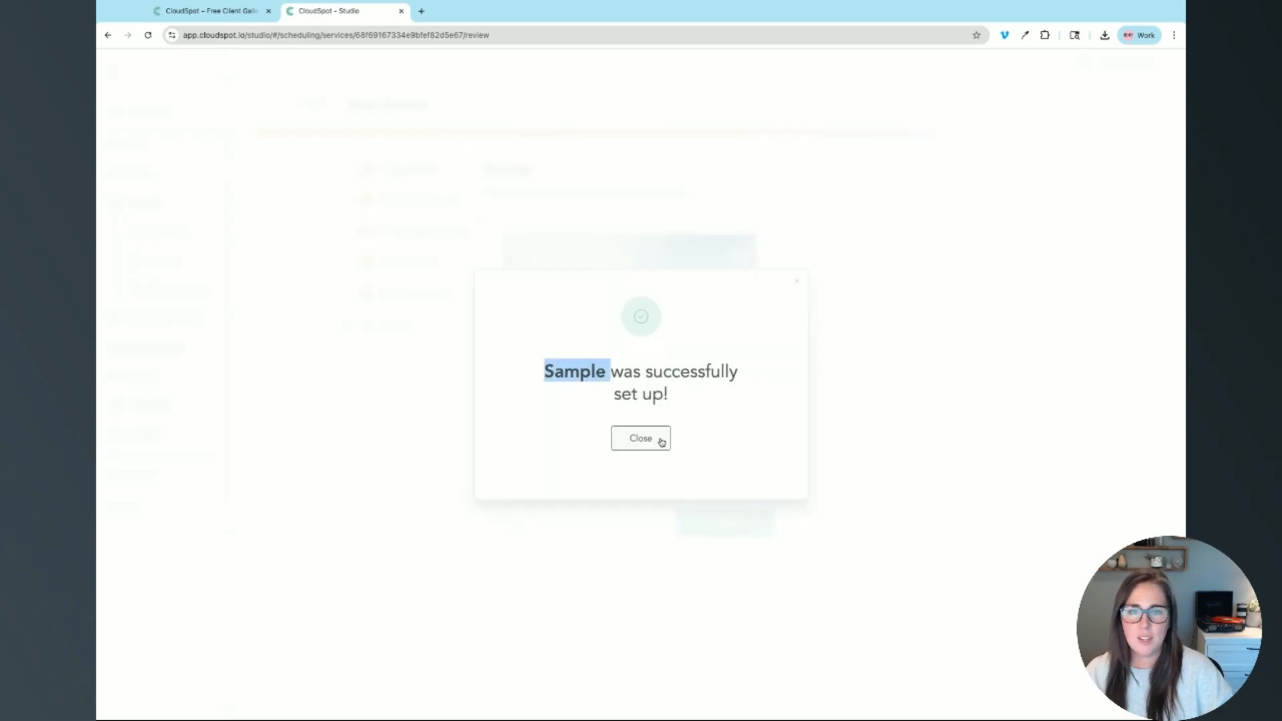
click(640, 438)
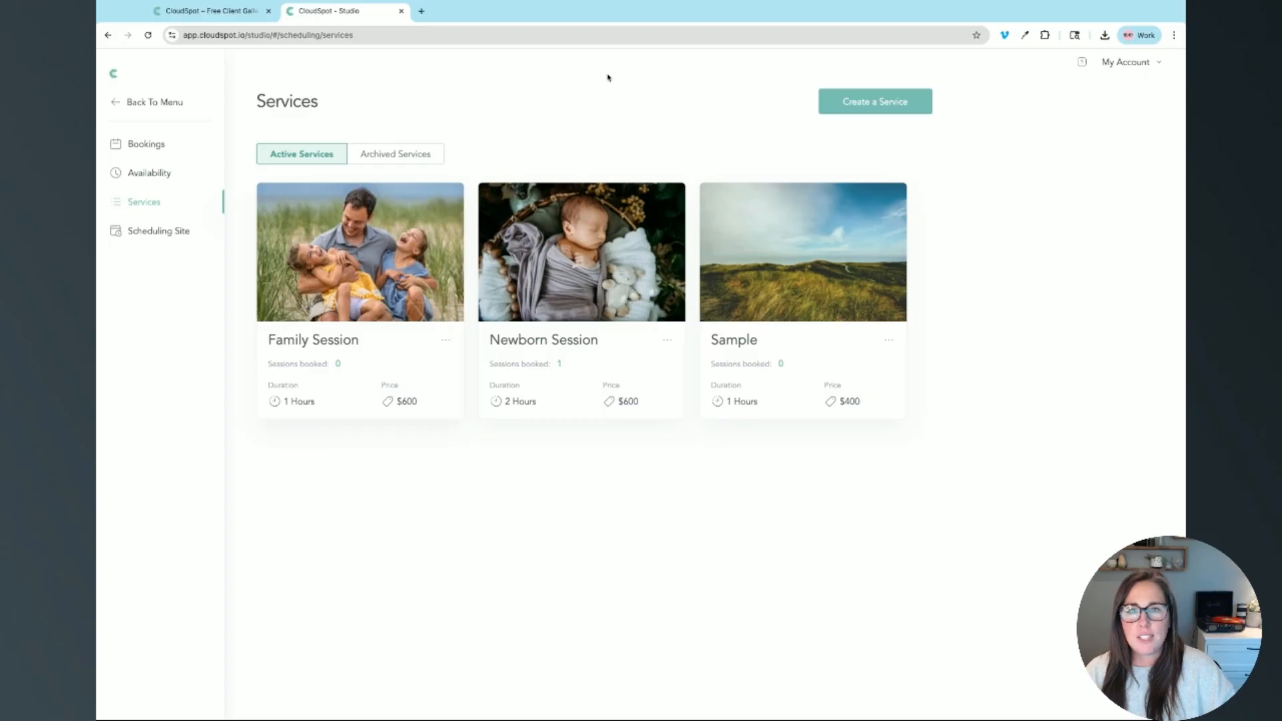
Step: In Scheduling Site branding, remove the old header image and upload the grassy dunes landscape photo
click(168, 239)
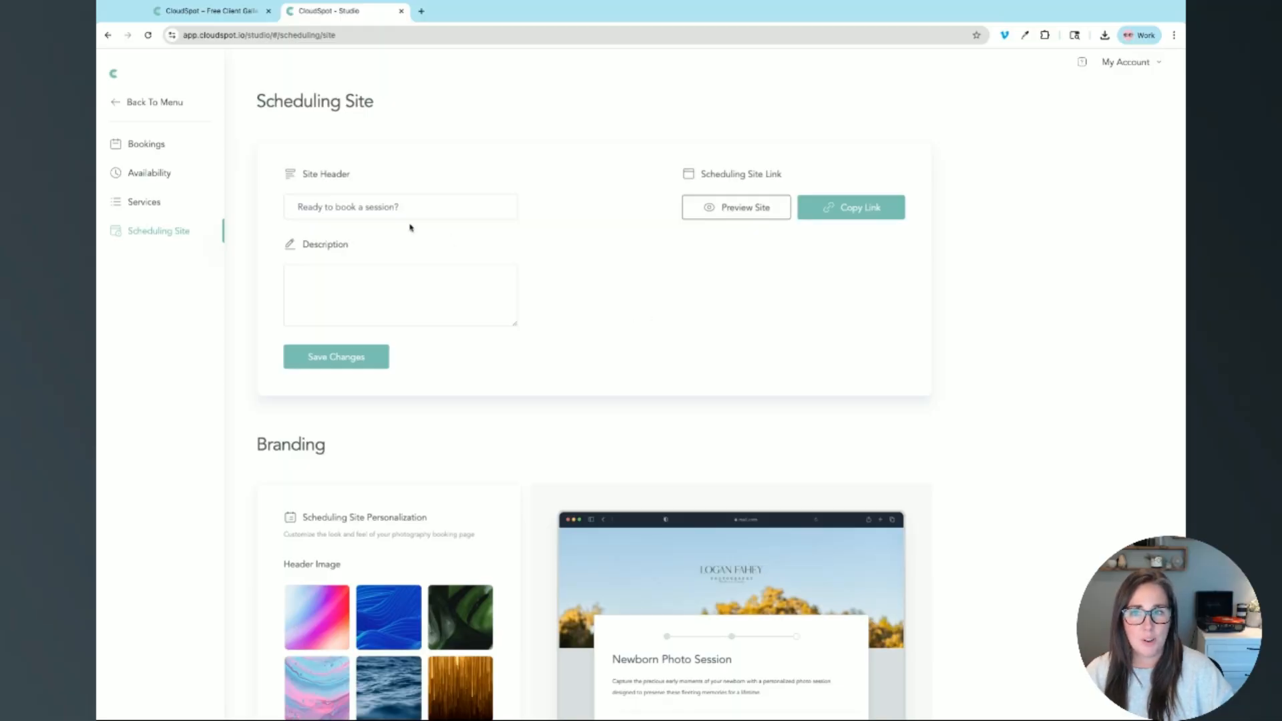
scroll(403, 207, down, 2)
scroll(403, 207, up, 2)
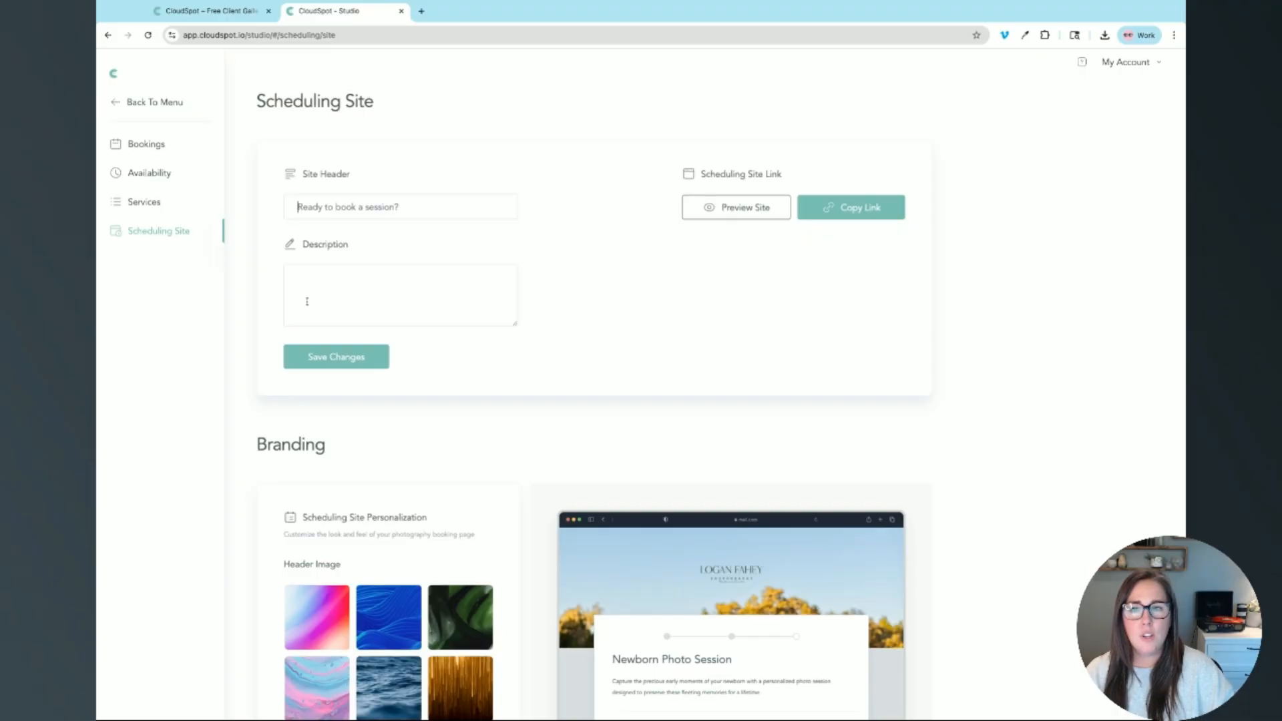
scroll(450, 142, down, 6)
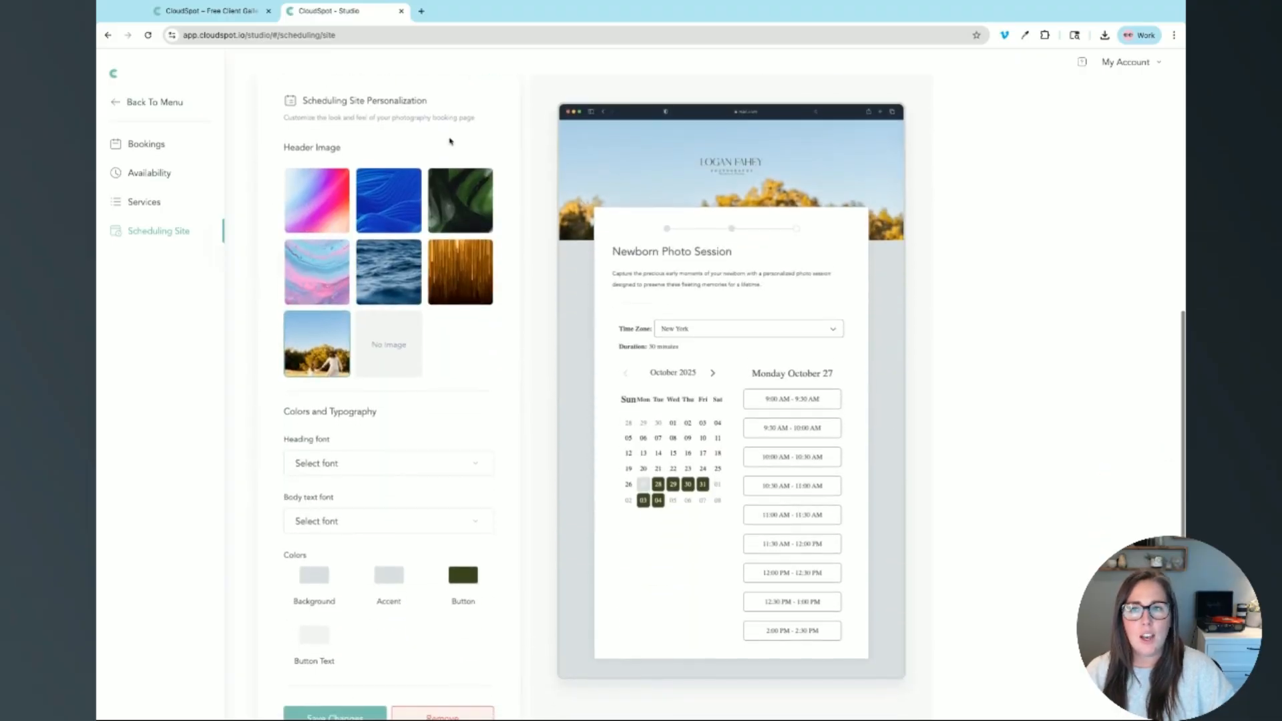
scroll(335, 358, down, 1)
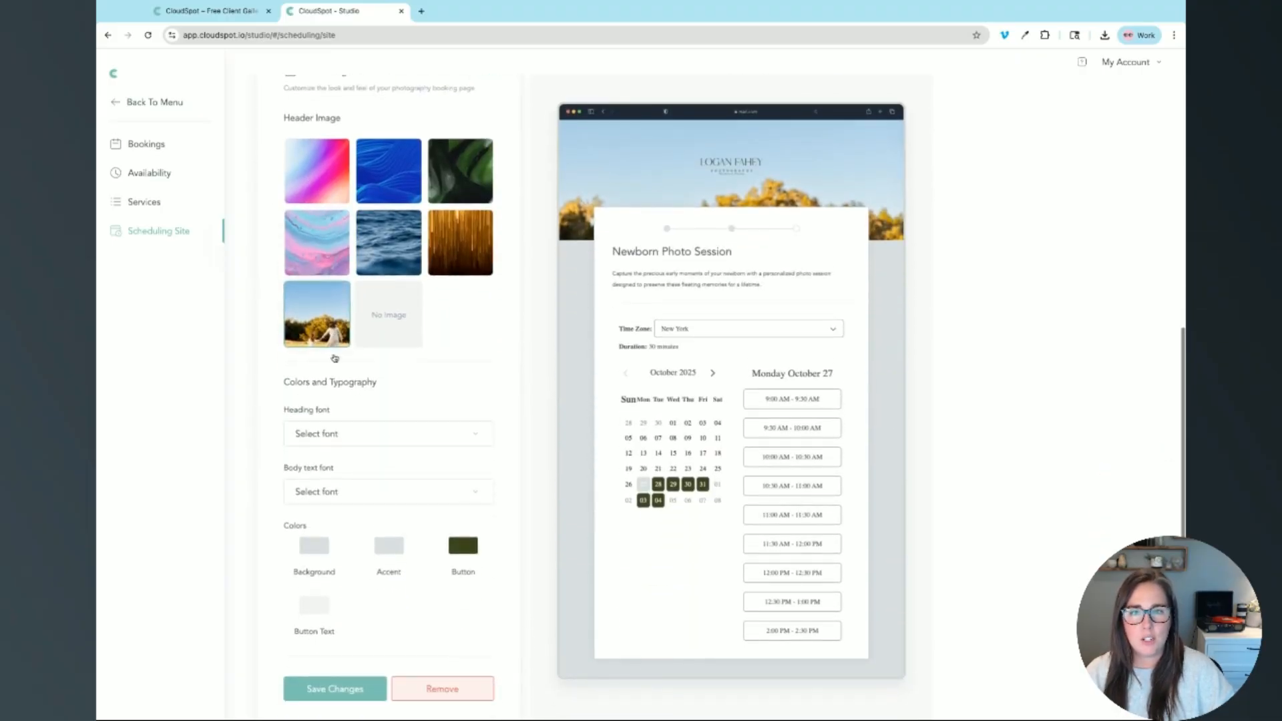
scroll(335, 358, down, 1)
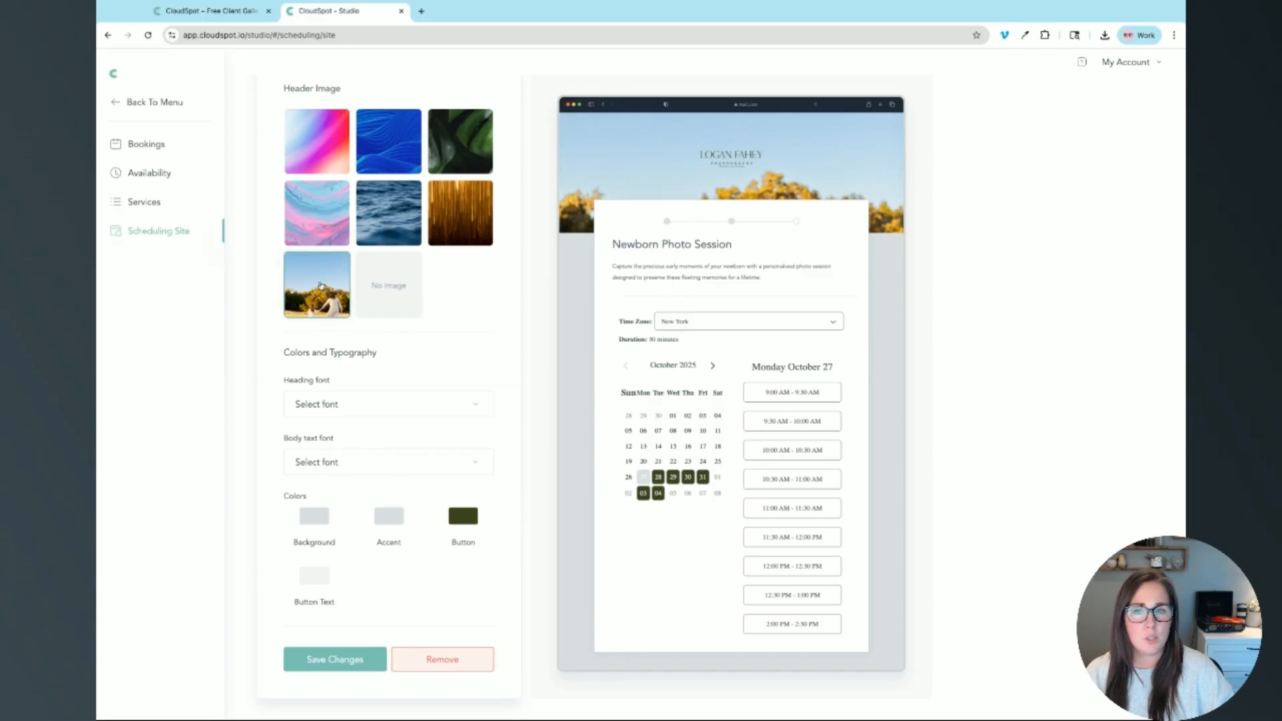
click(451, 661)
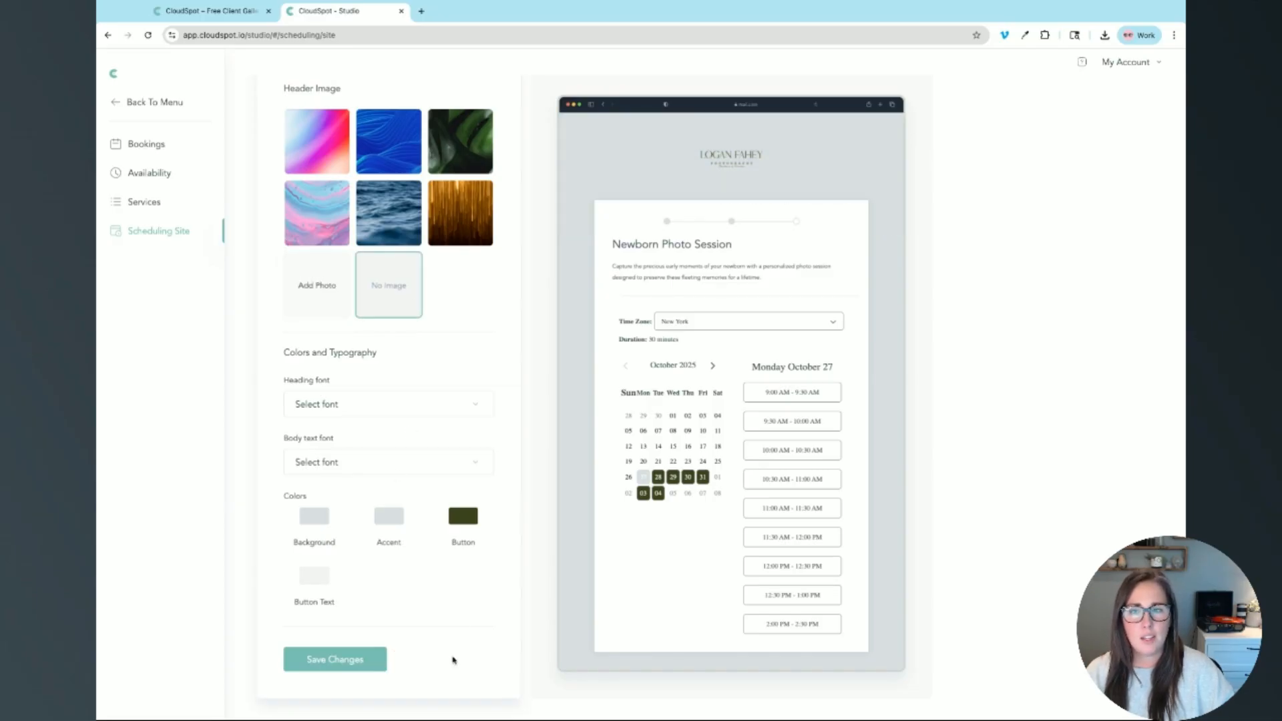
click(322, 287)
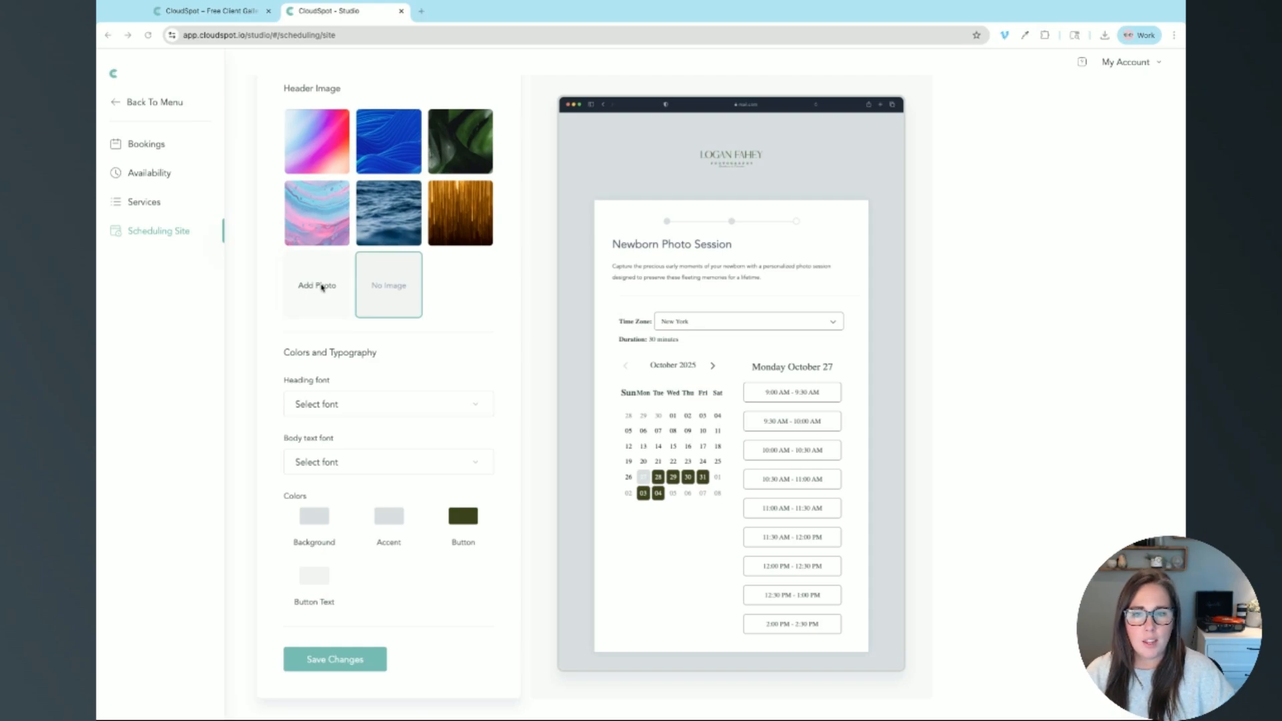
key(Escape)
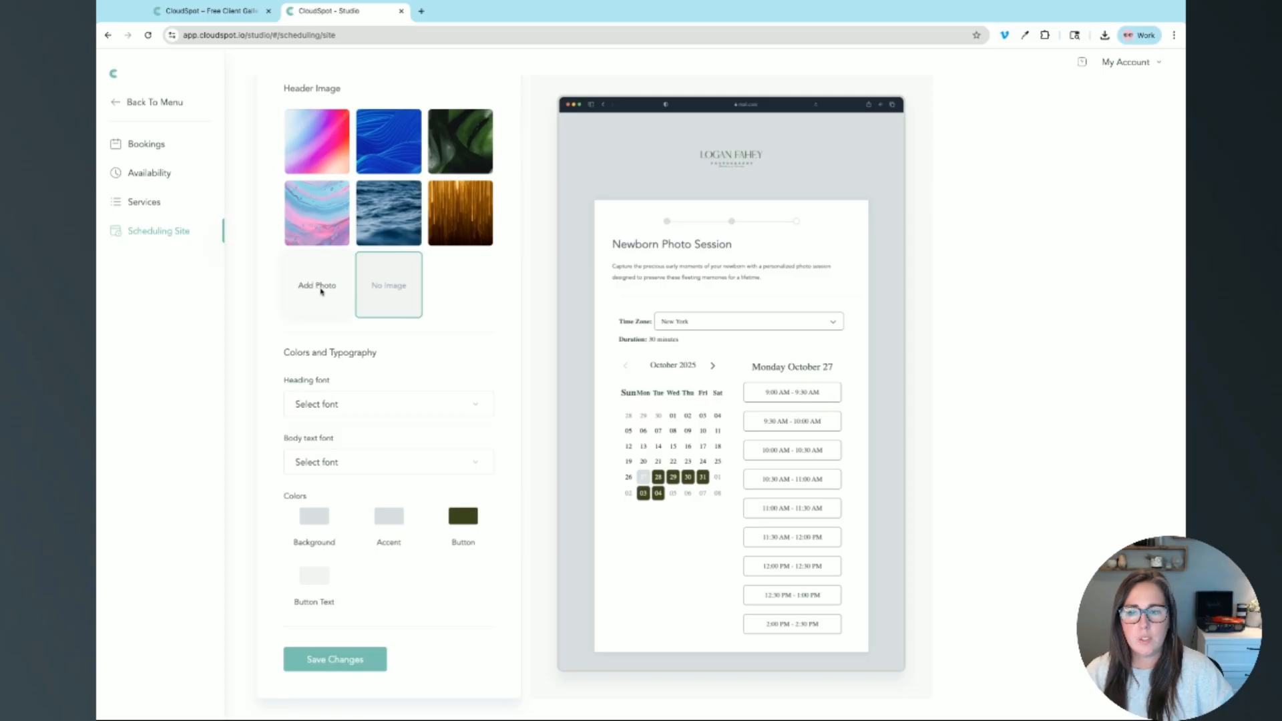
click(320, 292)
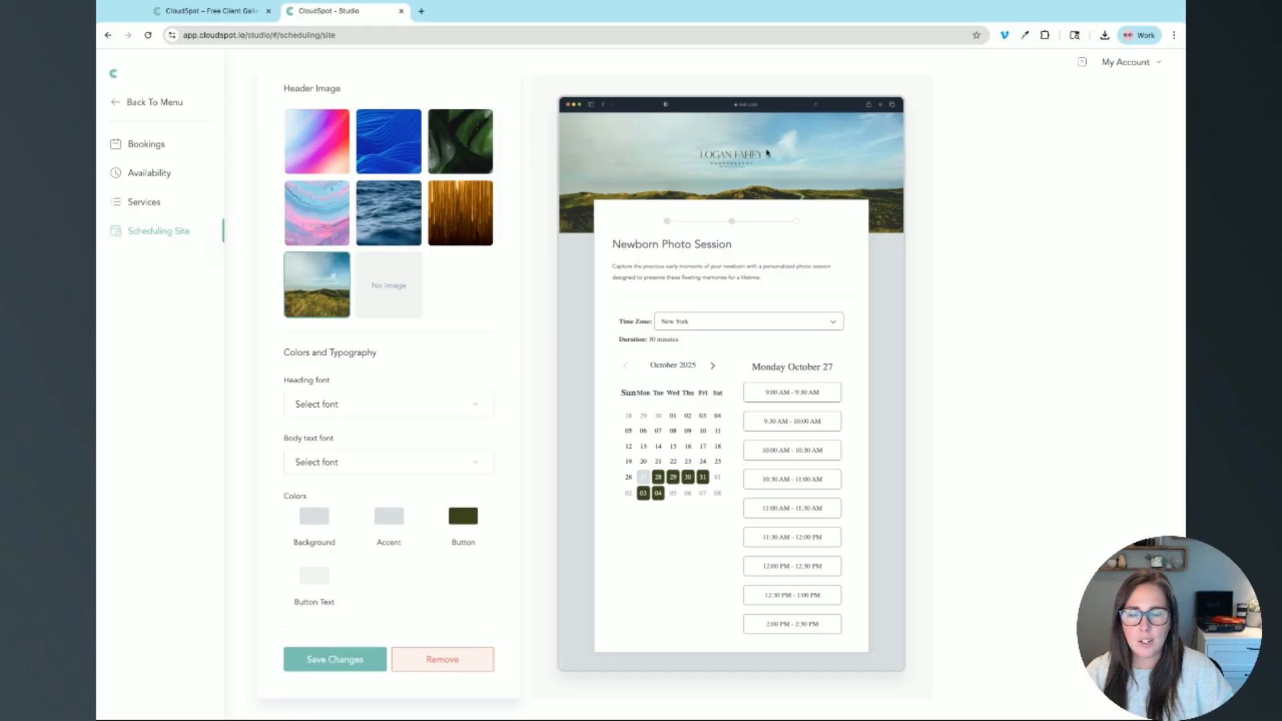
click(325, 410)
Step: Set the heading and body text fonts to Serif and save the branding changes
click(334, 441)
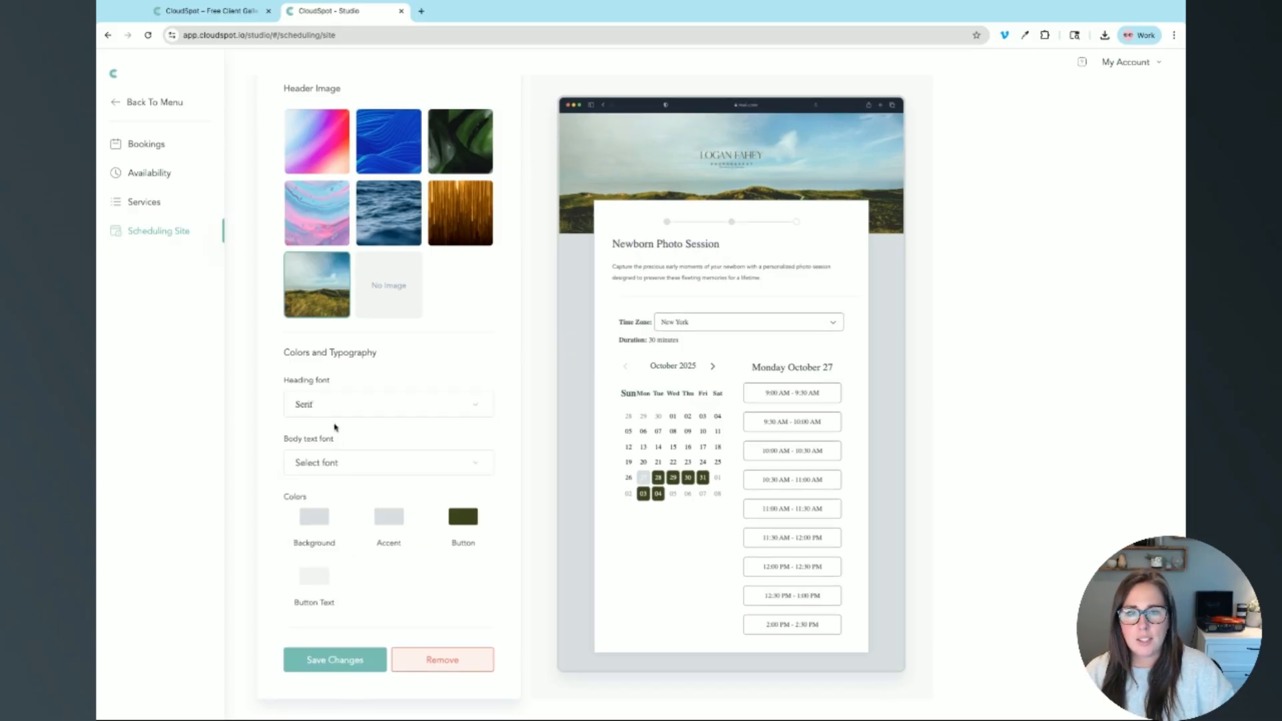
click(325, 466)
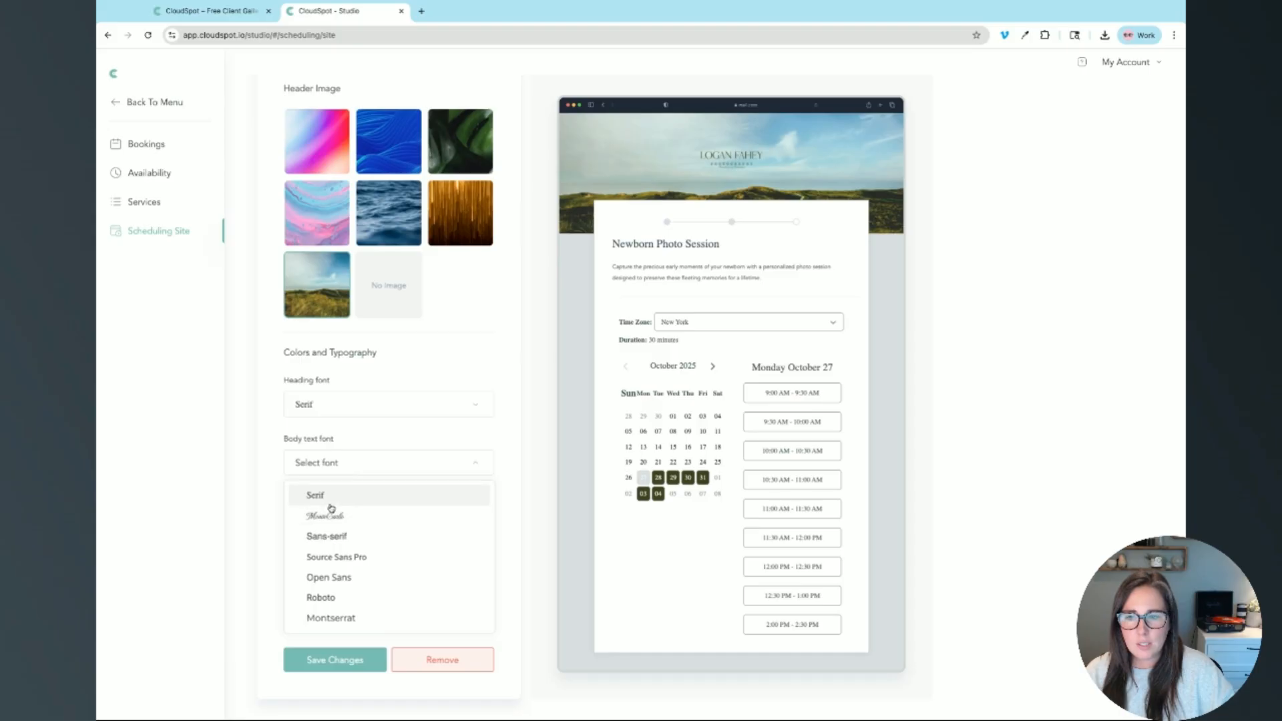
click(334, 502)
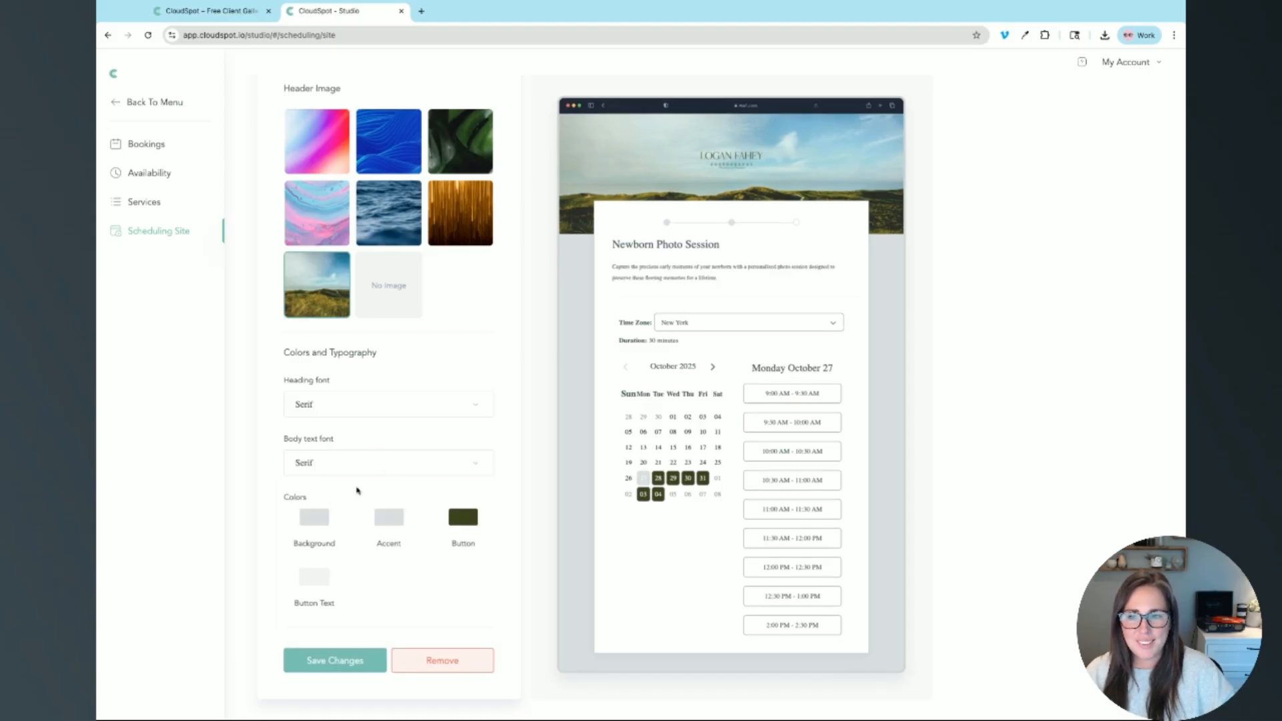
click(314, 521)
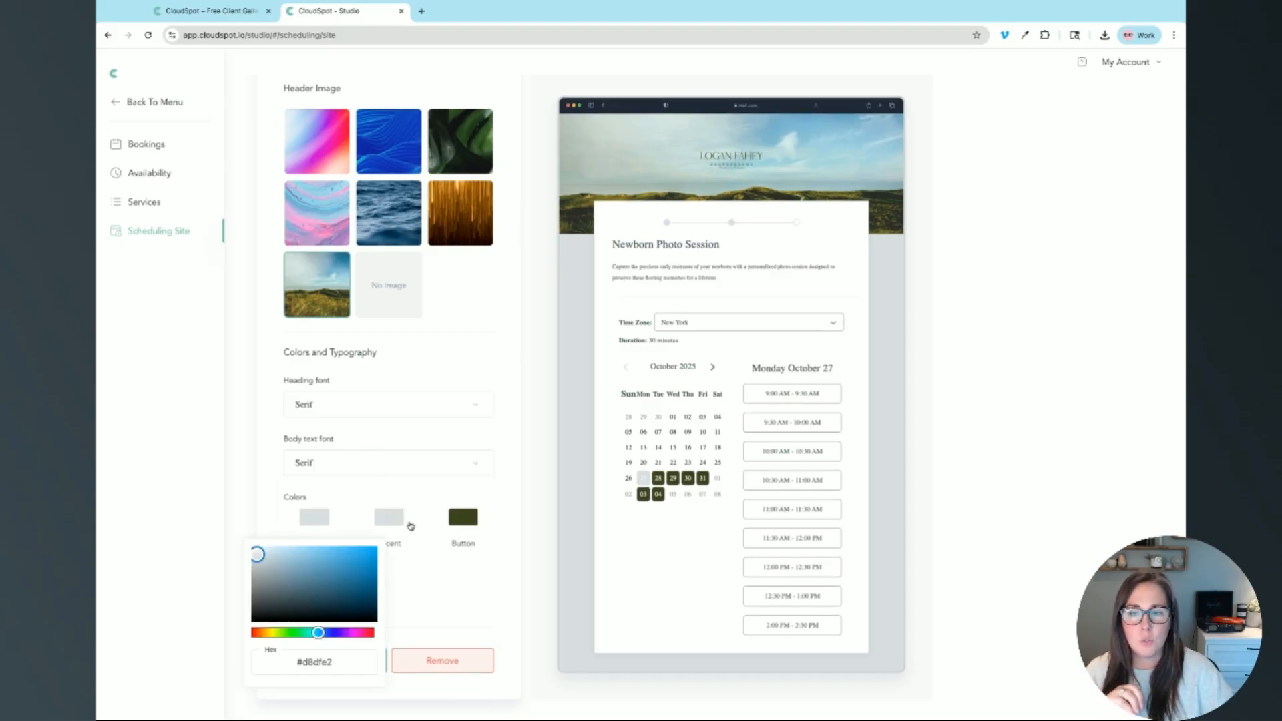
click(415, 579)
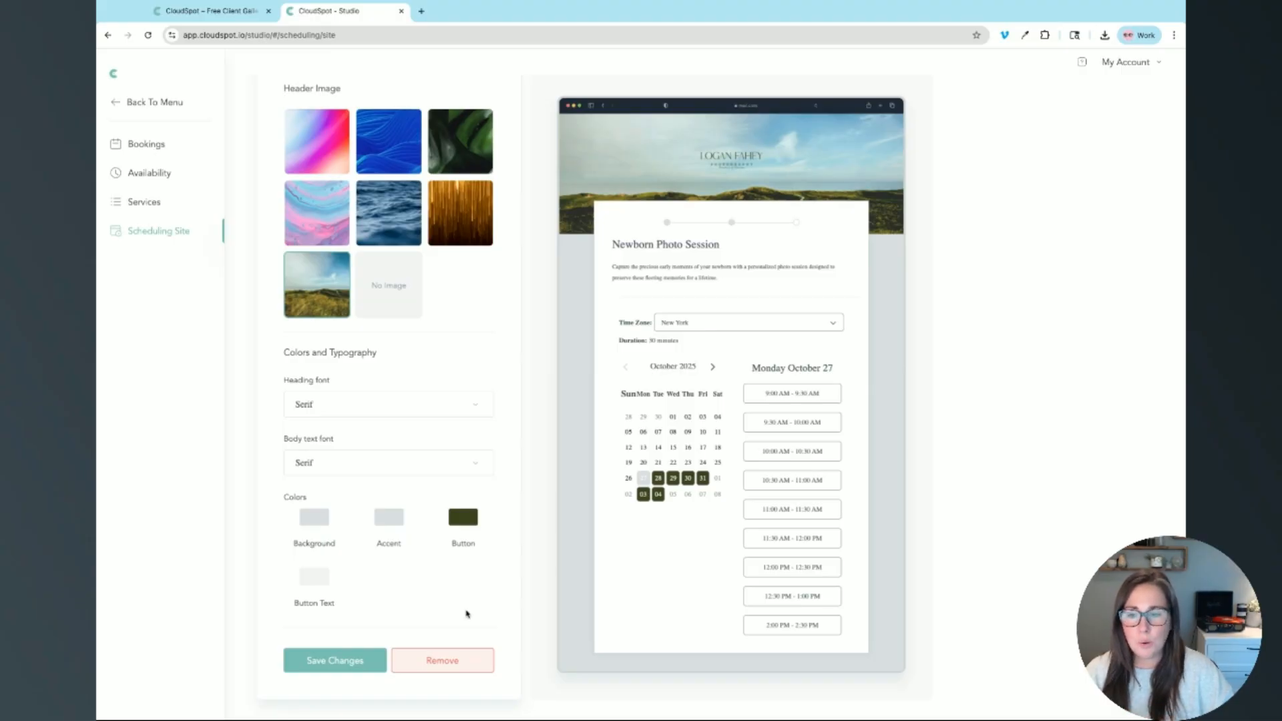
click(347, 667)
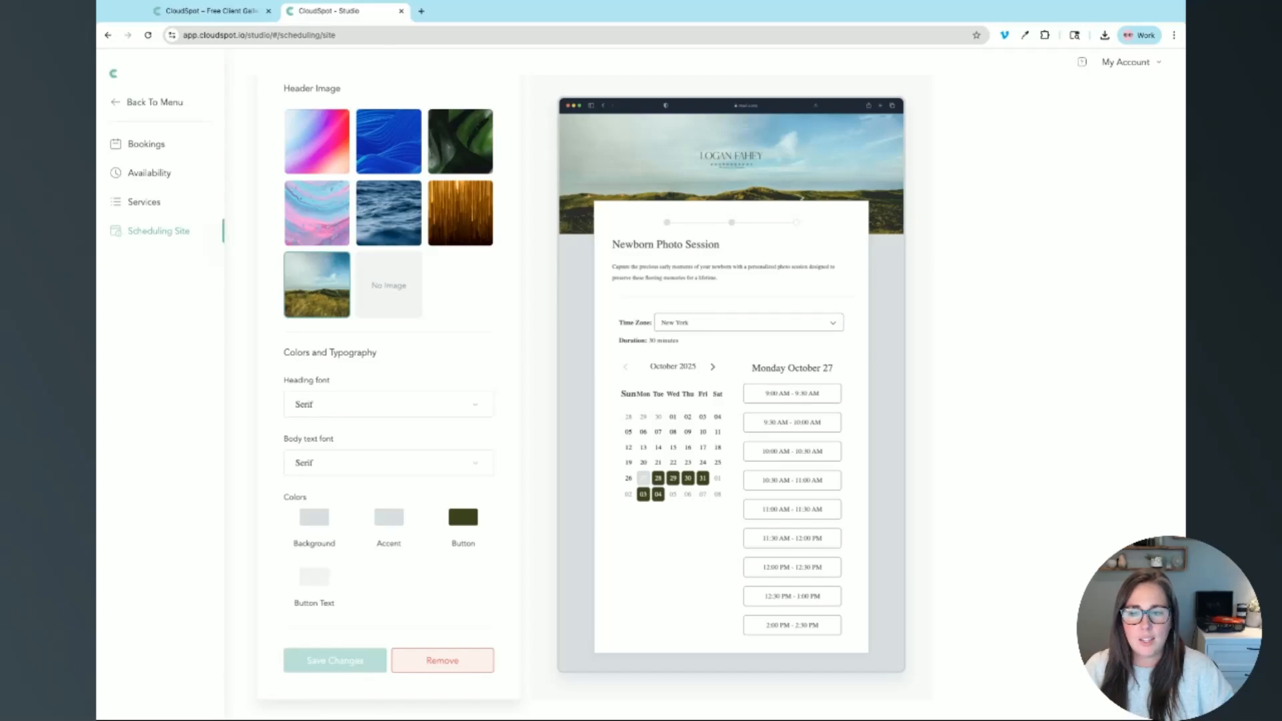
scroll(1087, 192, up, 1)
scroll(1087, 191, up, 6)
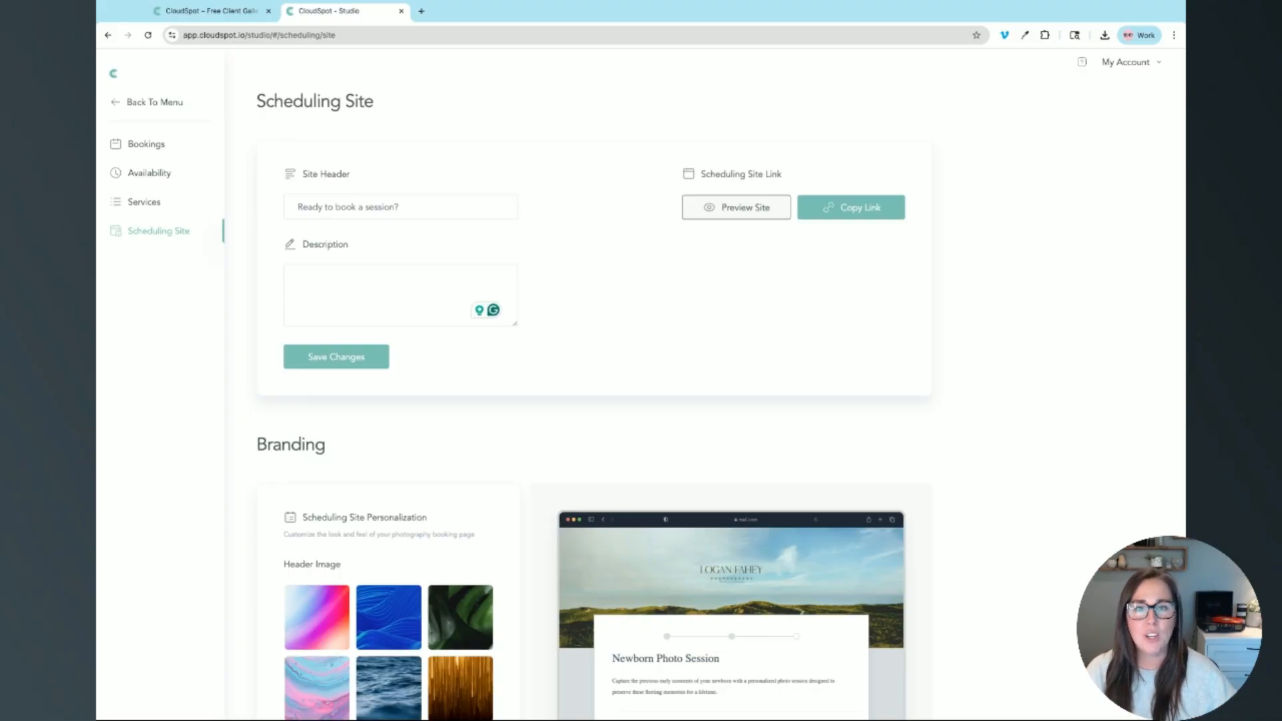
Step: Preview the public booking site and select Family Session, expanding its full description
click(747, 215)
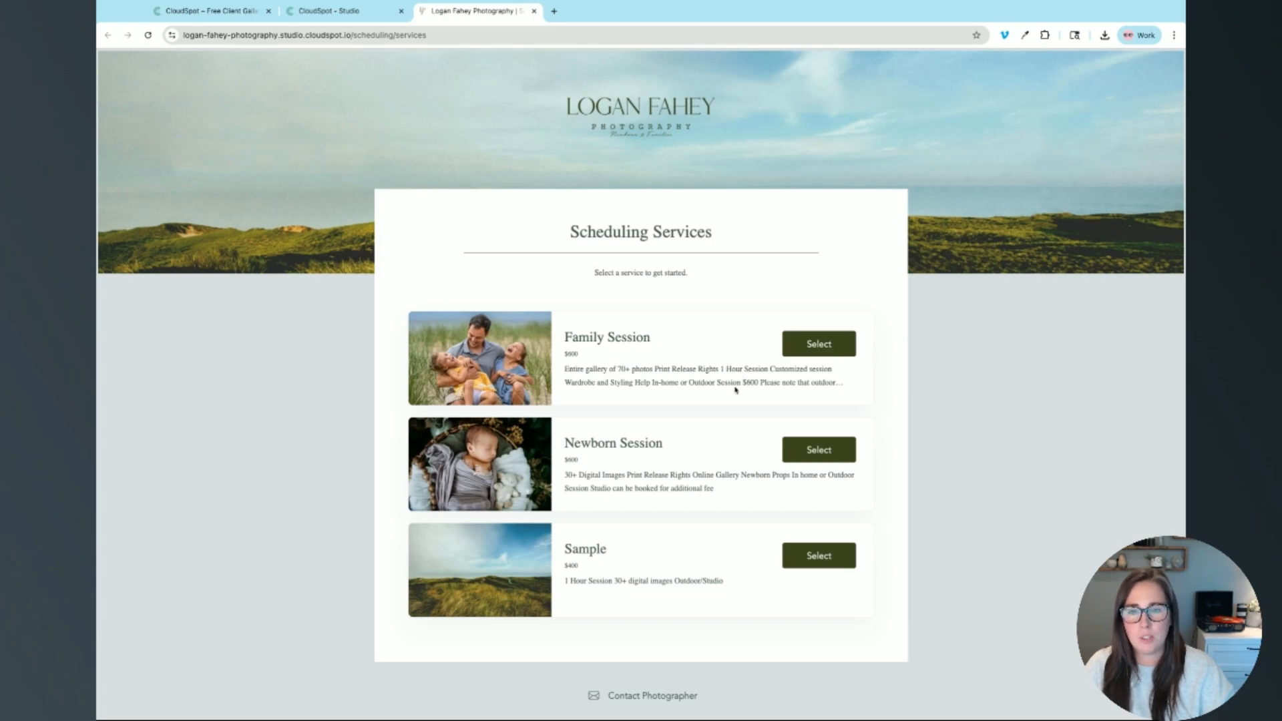
scroll(821, 353, down, 1)
scroll(821, 353, up, 1)
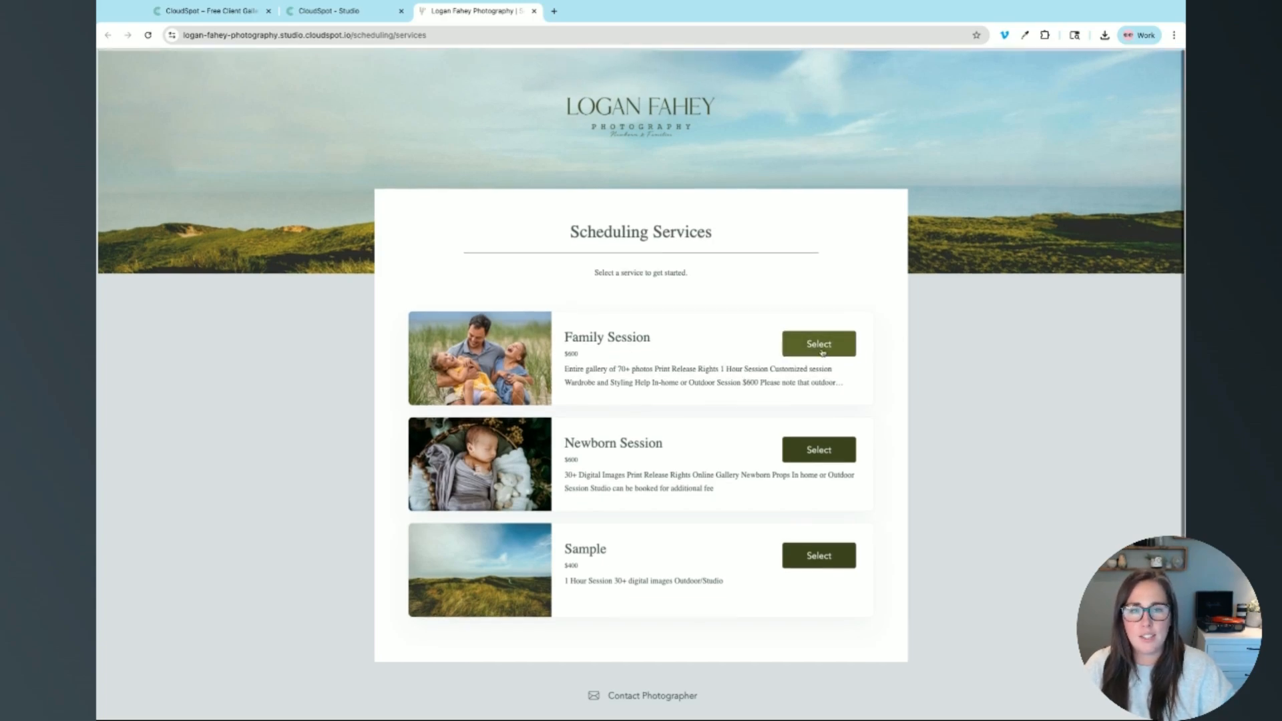
click(822, 353)
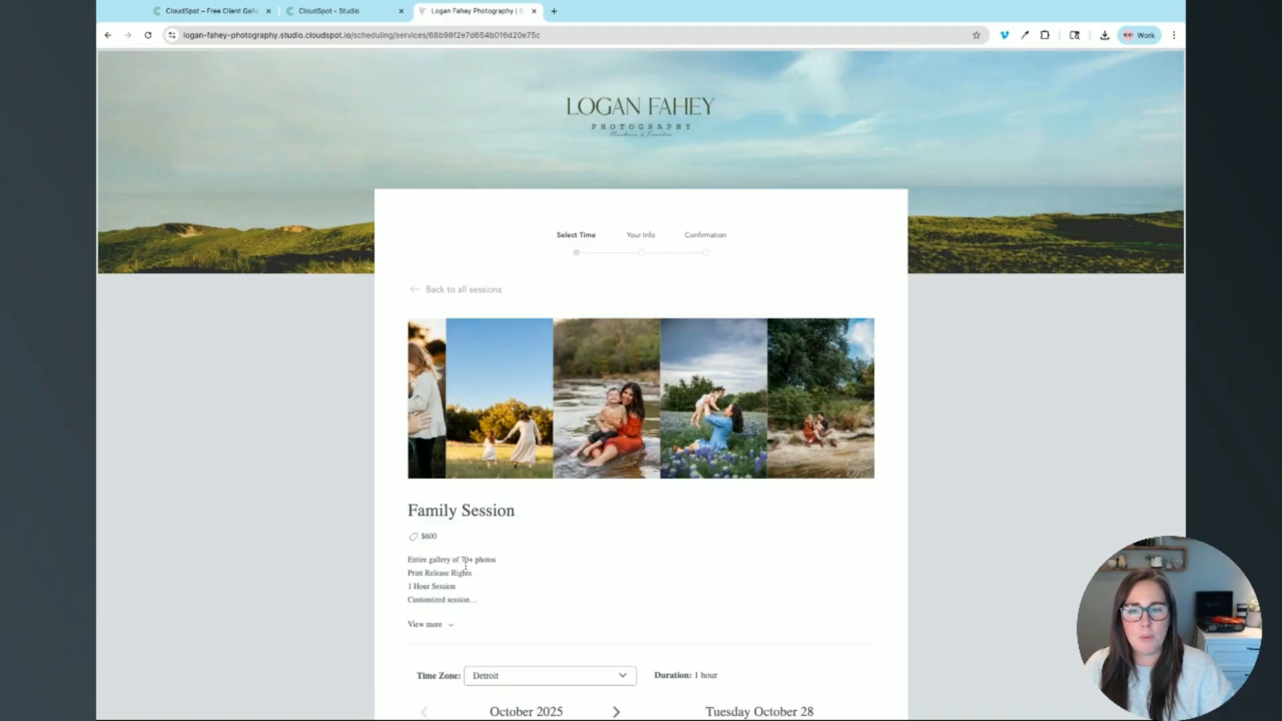
click(450, 627)
scroll(627, 609, down, 1)
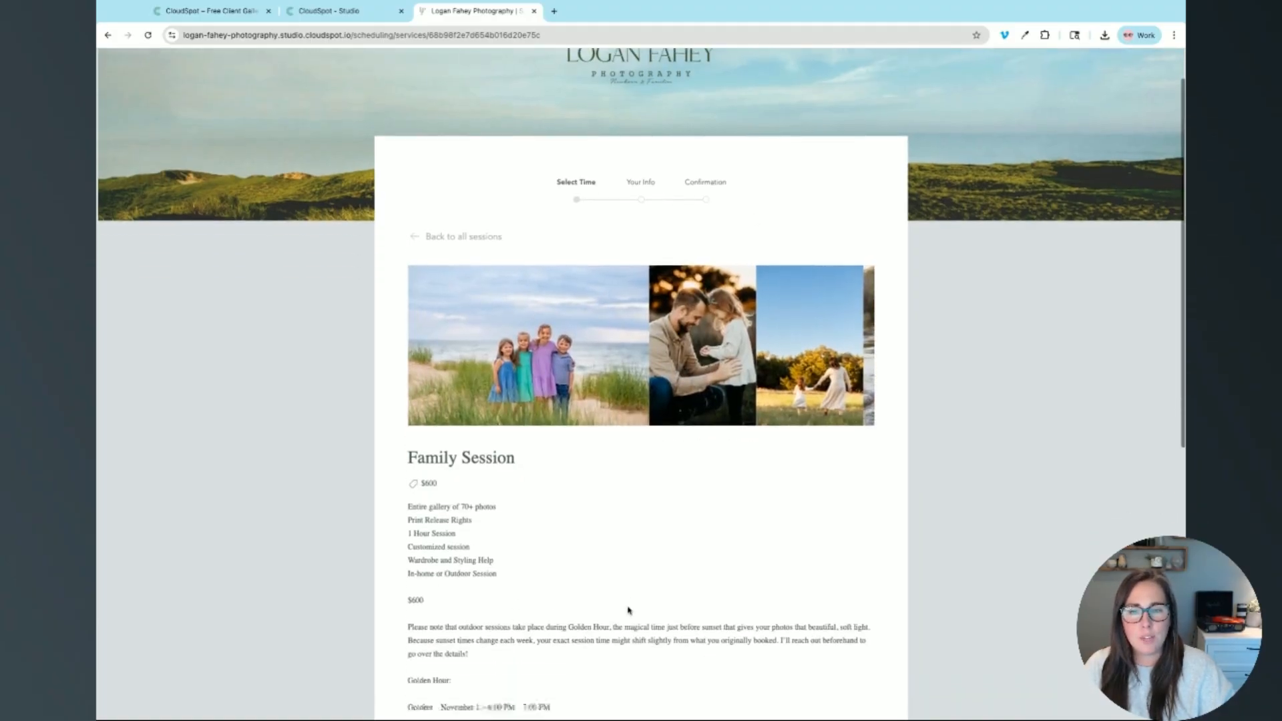
scroll(627, 610, down, 2)
drag(551, 506, 540, 505)
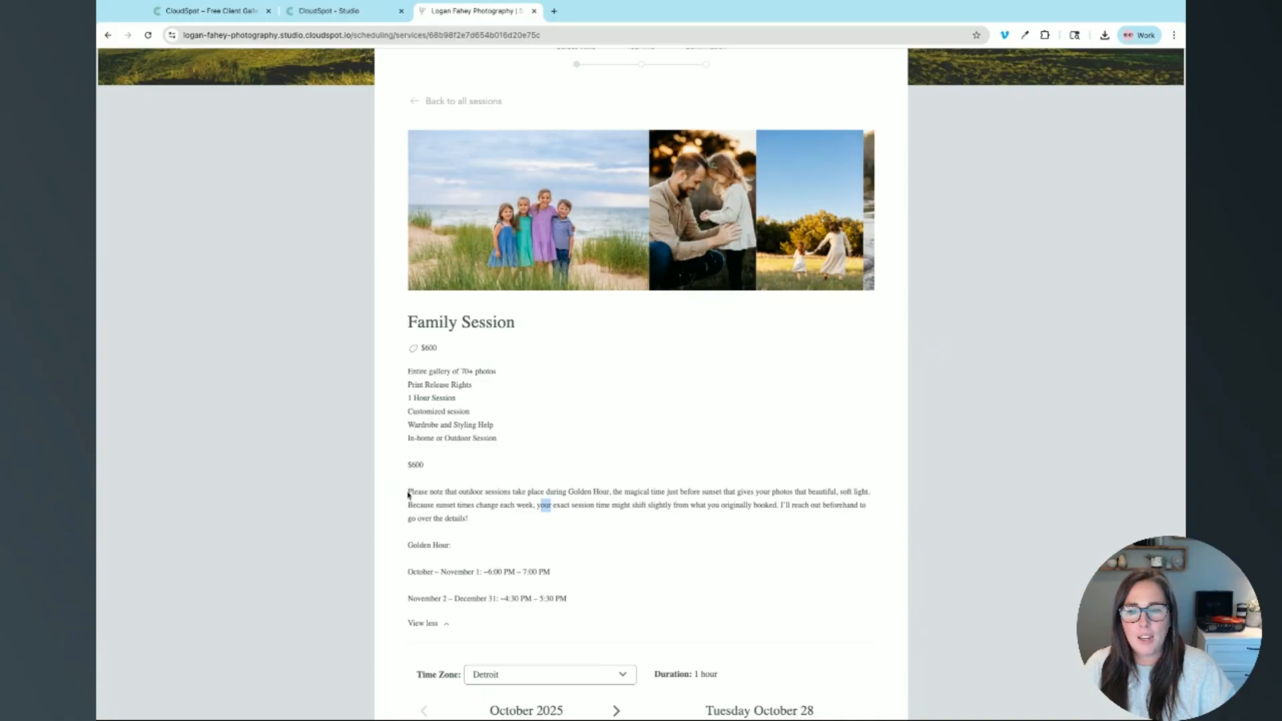
click(407, 494)
triple_click(407, 491)
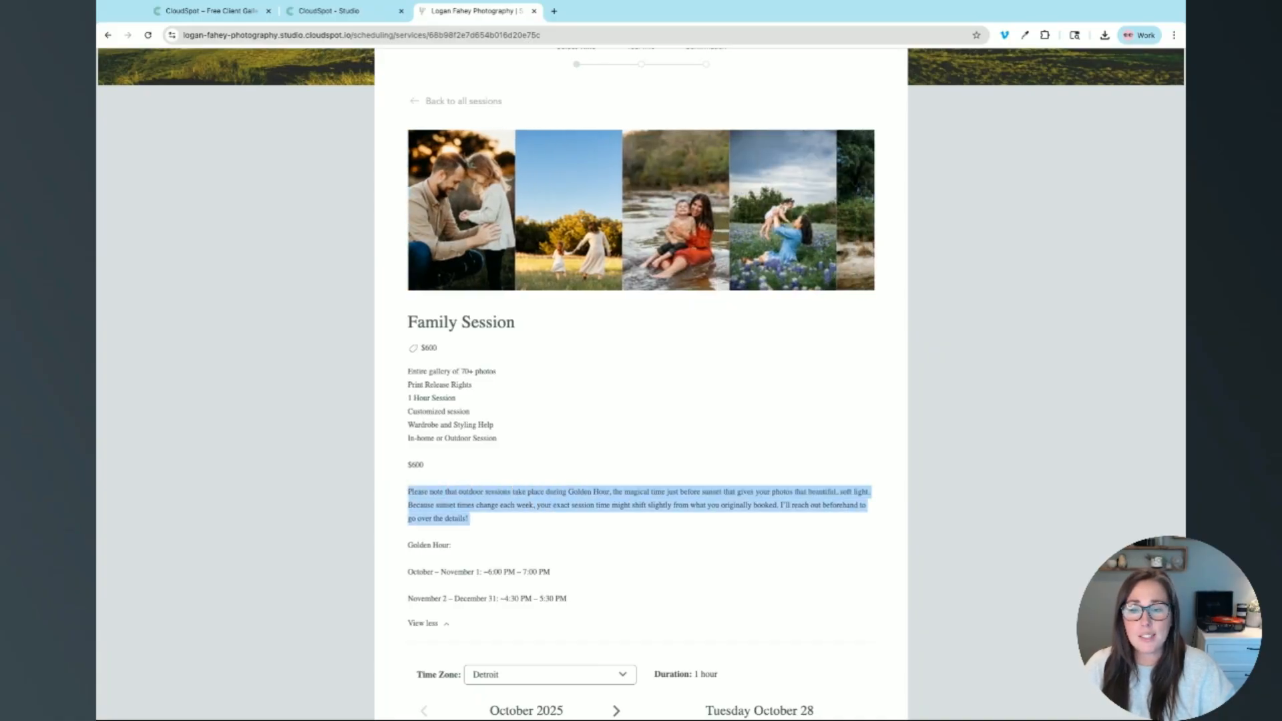
click(408, 492)
scroll(637, 521, down, 5)
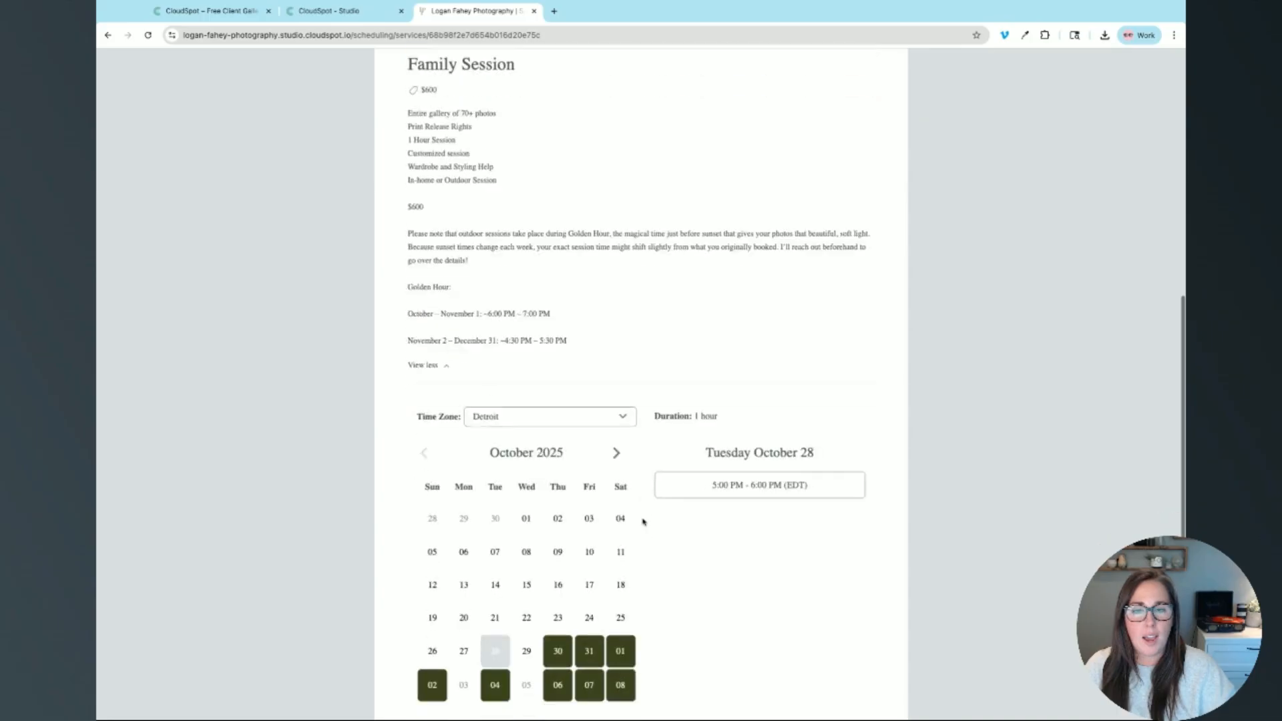
drag(474, 149, 641, 207)
Step: Pick Tuesday October 28 with the 5:00–6:00 PM slot and continue to Your Info
click(590, 562)
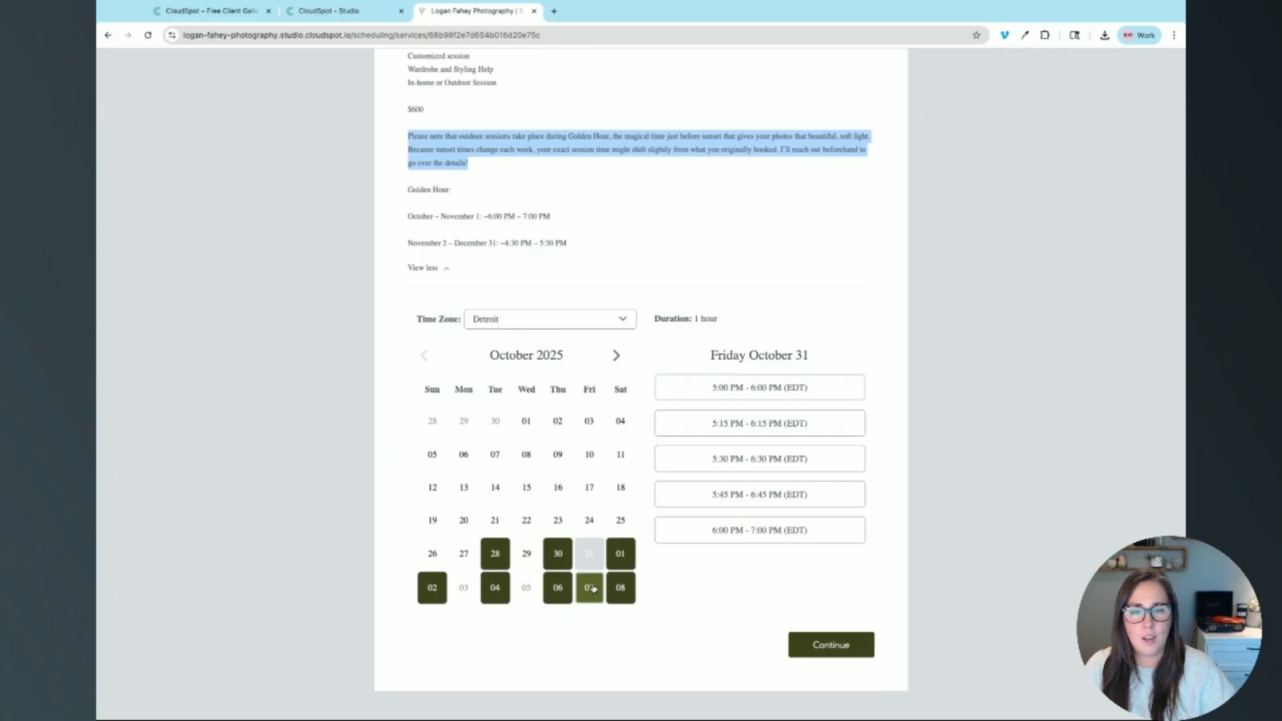
click(557, 554)
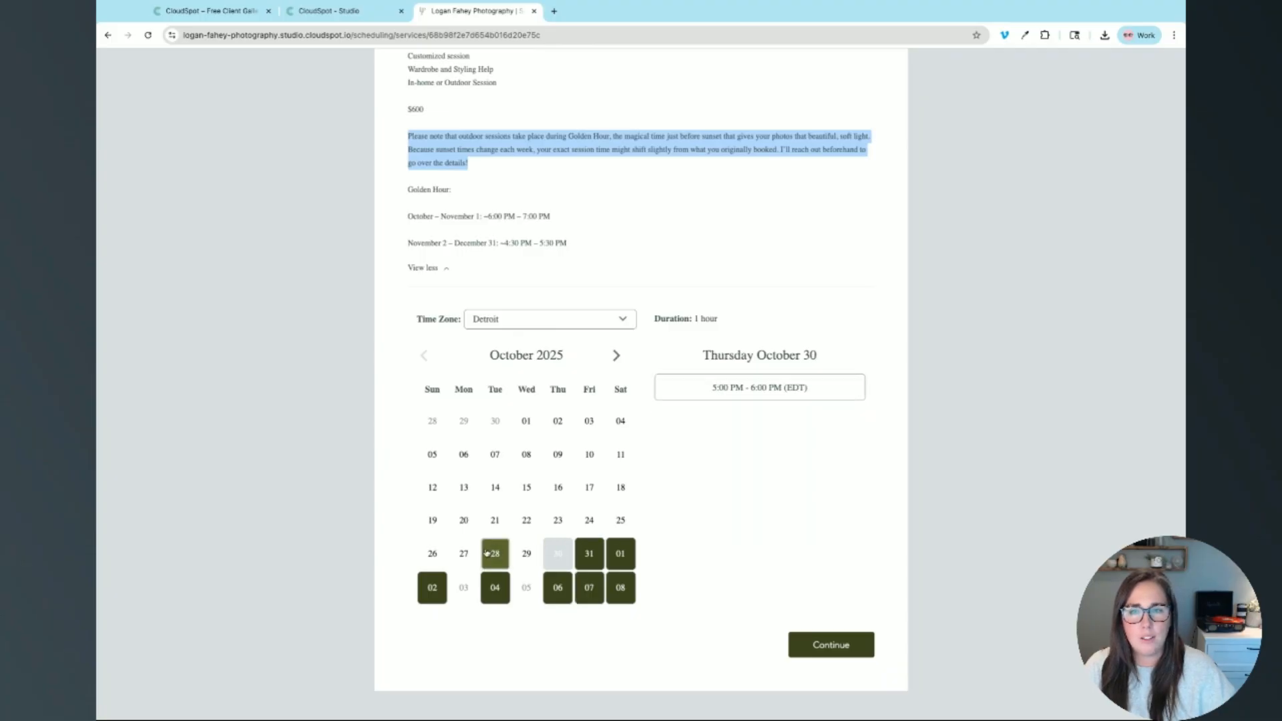
click(494, 553)
click(682, 251)
scroll(682, 251, up, 5)
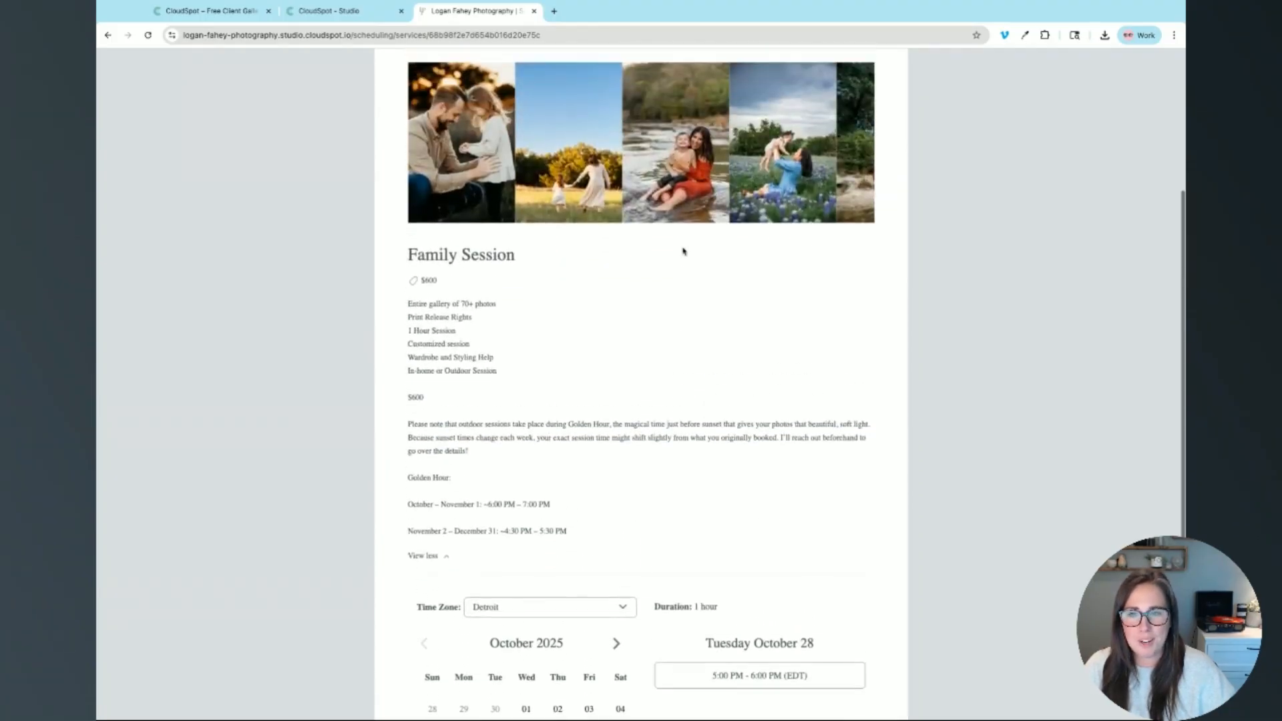
scroll(681, 271, up, 3)
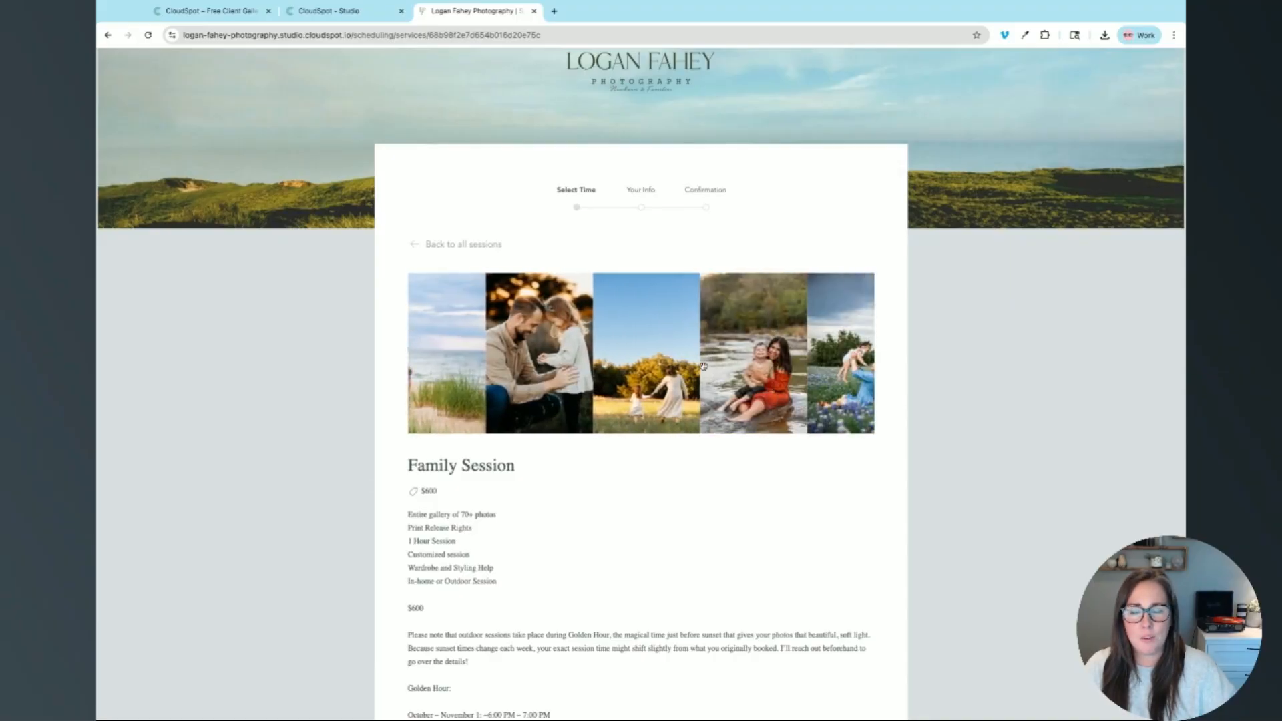
scroll(587, 449, down, 7)
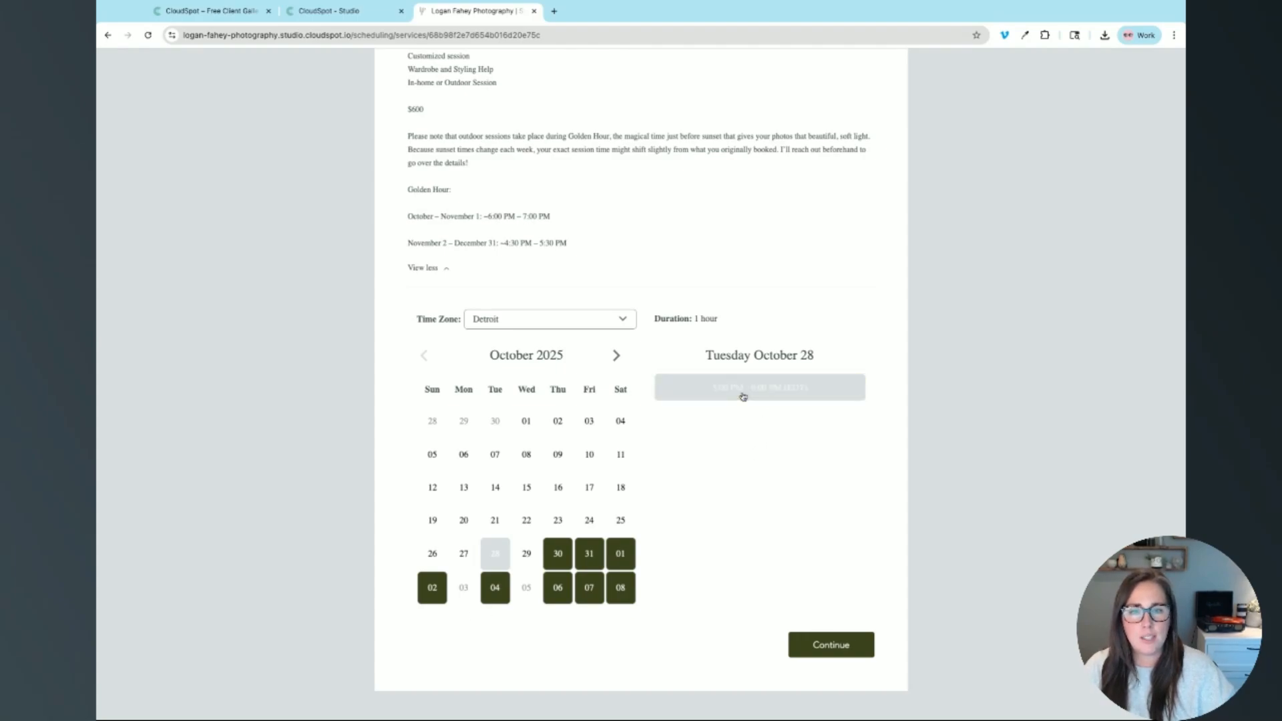
click(838, 653)
Step: Enter the client's first name, last name and e-mail address, then submit the form
click(430, 372)
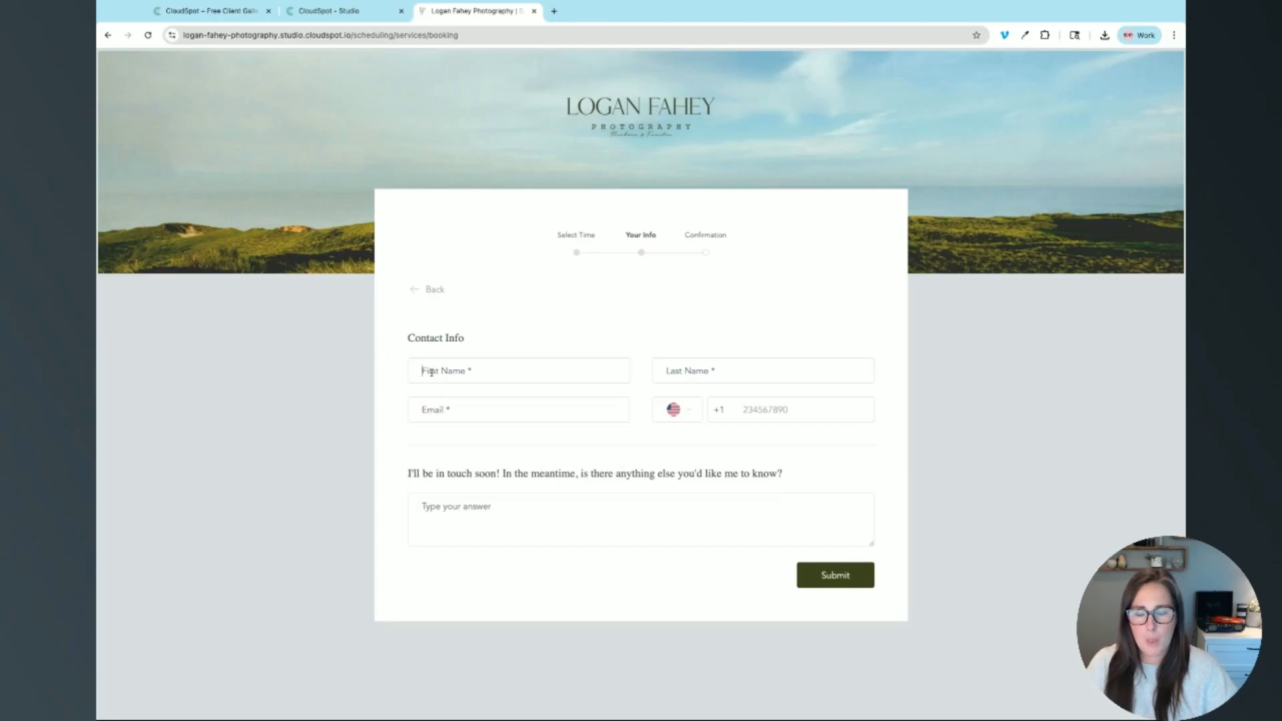
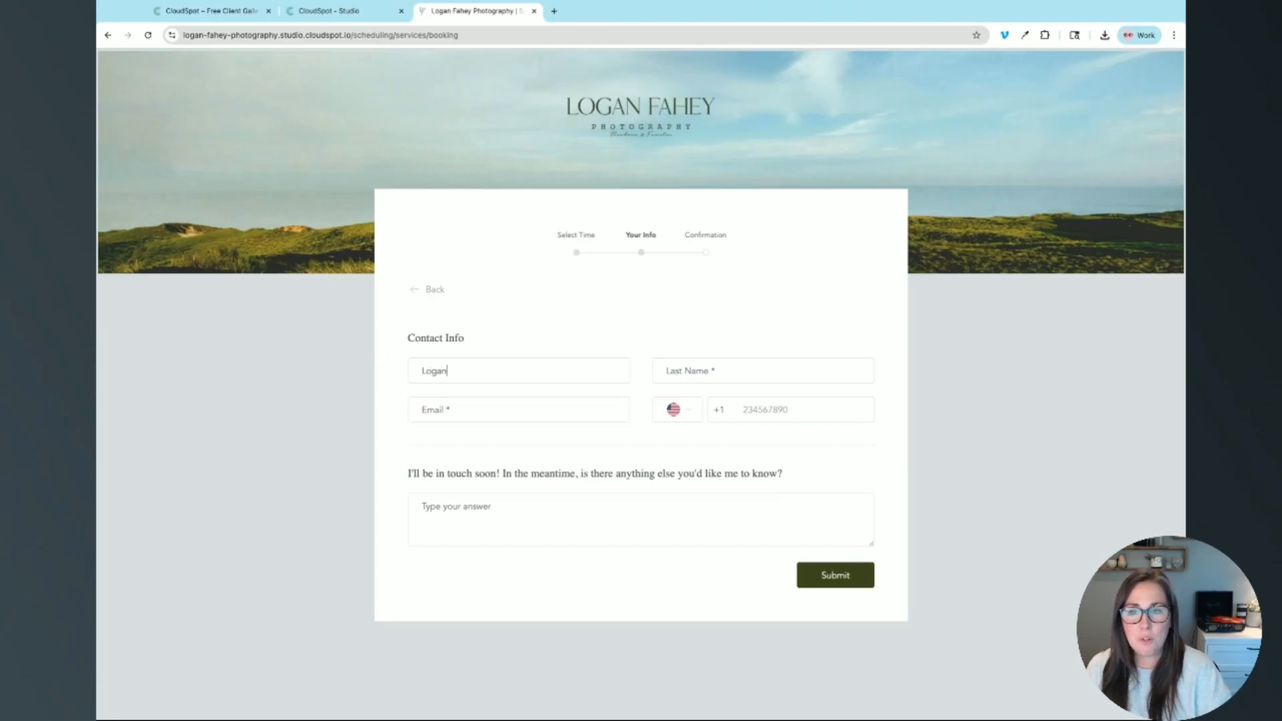
key(Tab)
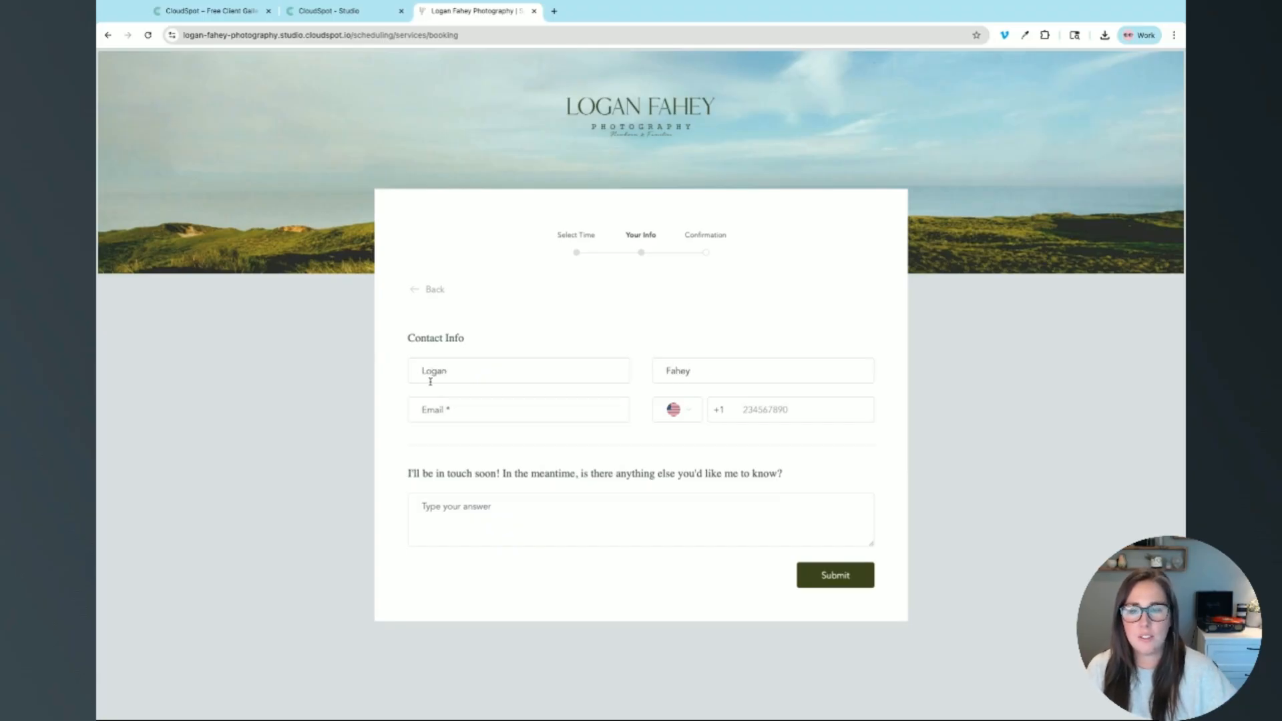
click(475, 410)
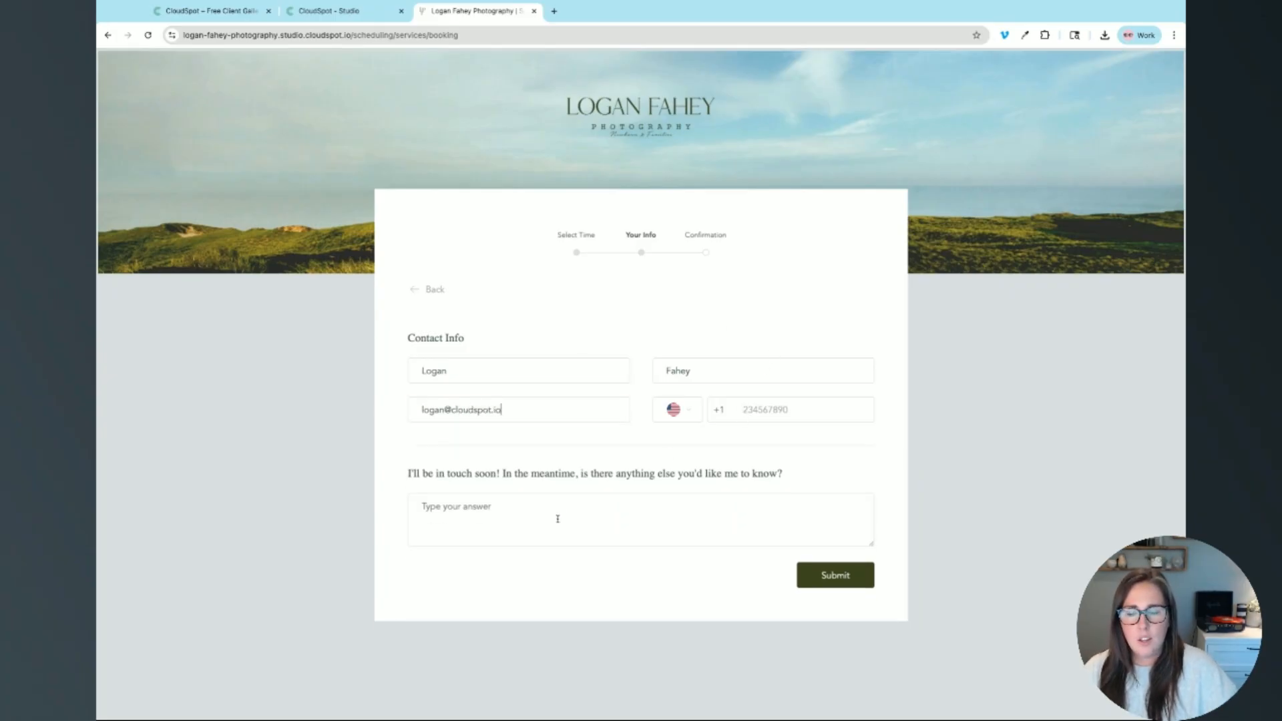
mouse_move(408, 474)
mouse_down()
mouse_move(782, 473)
mouse_move(408, 475)
mouse_up()
click(798, 477)
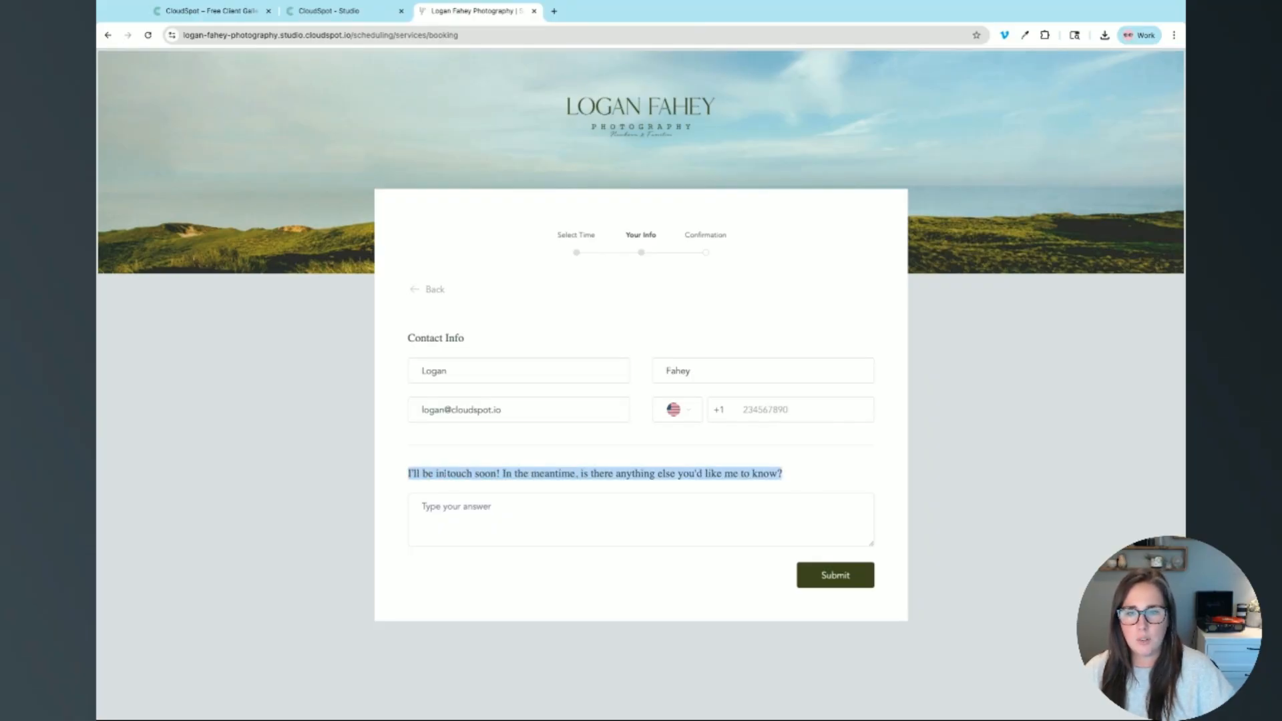
click(458, 495)
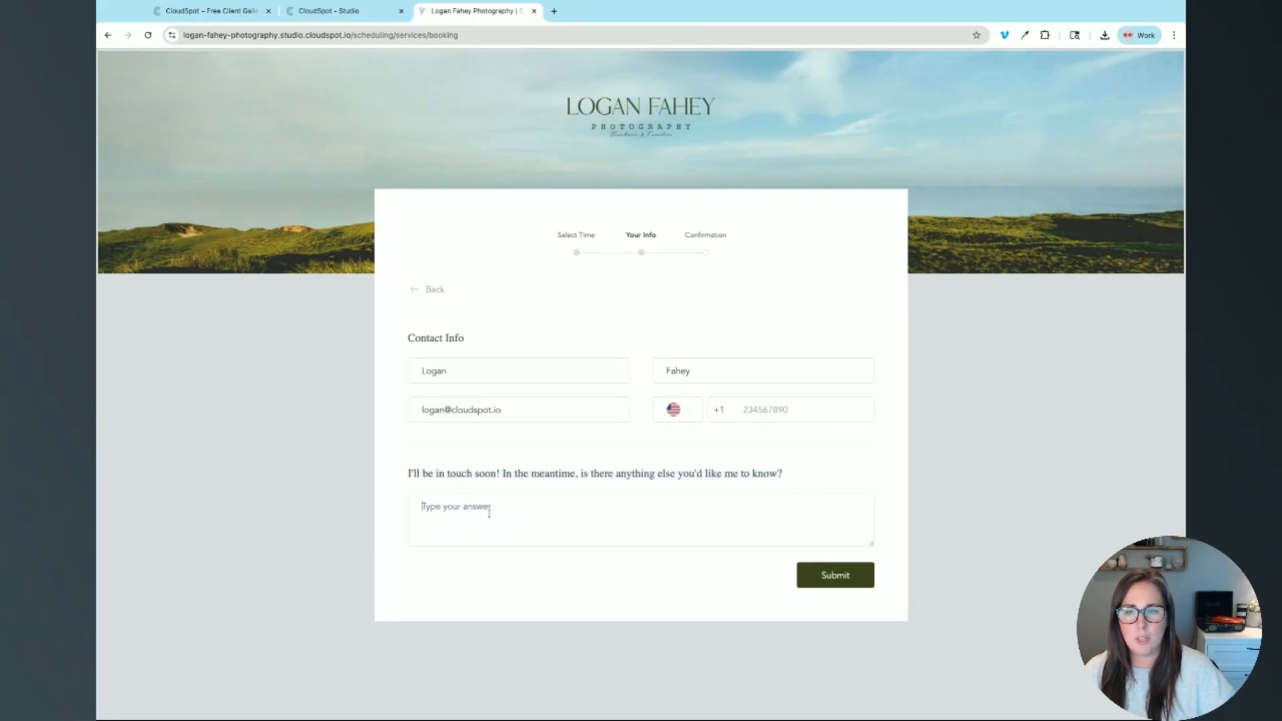
click(849, 578)
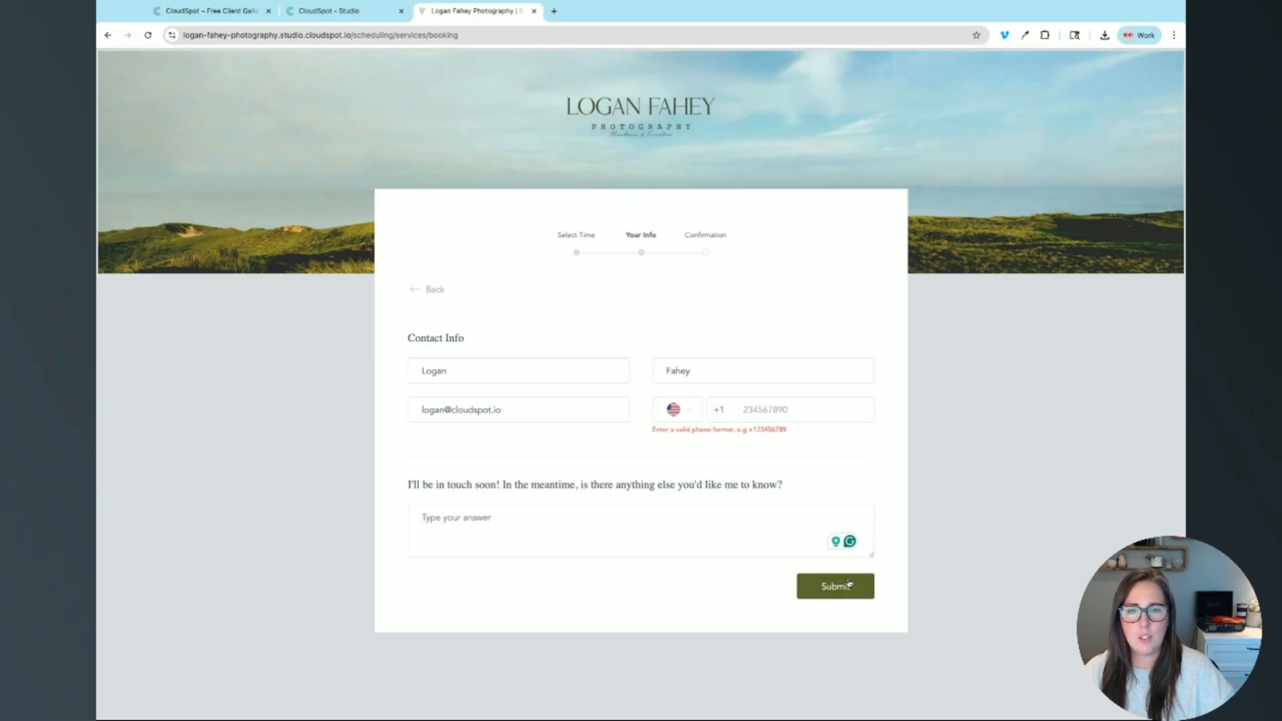
Step: Add the client's phone number in the required format and resubmit to confirm the booking
click(757, 414)
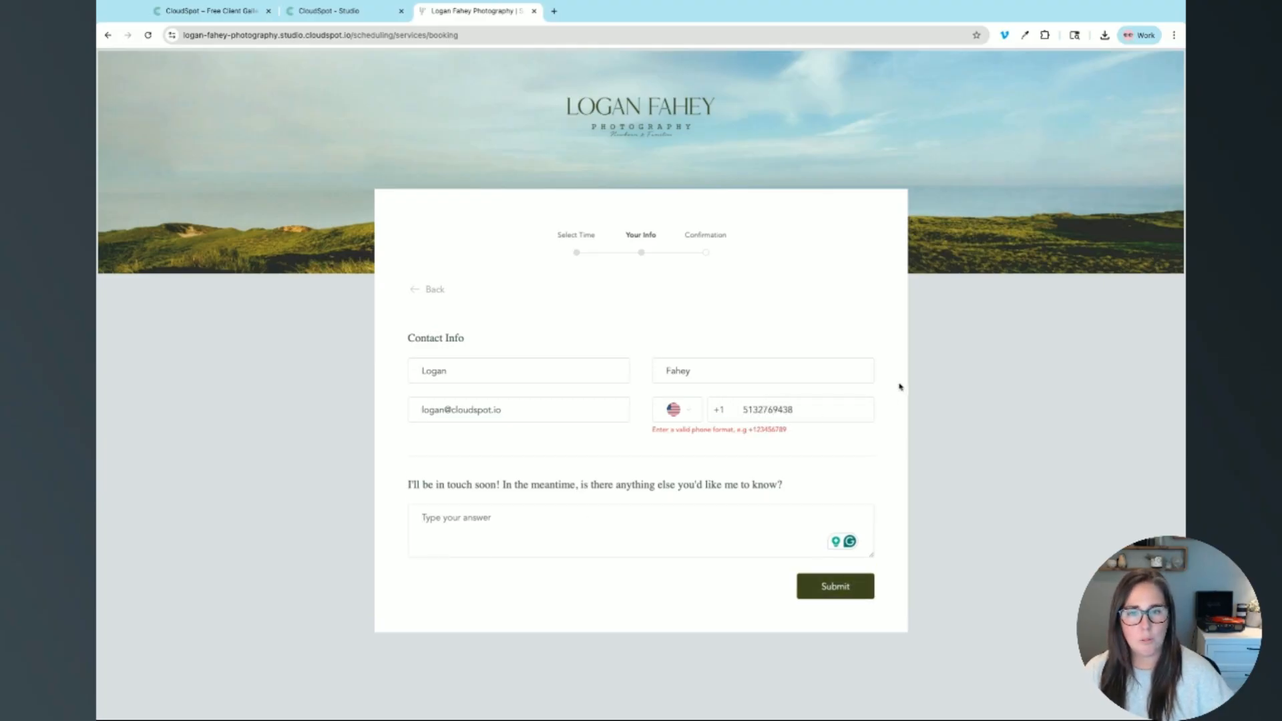
drag(898, 386, 893, 415)
click(830, 587)
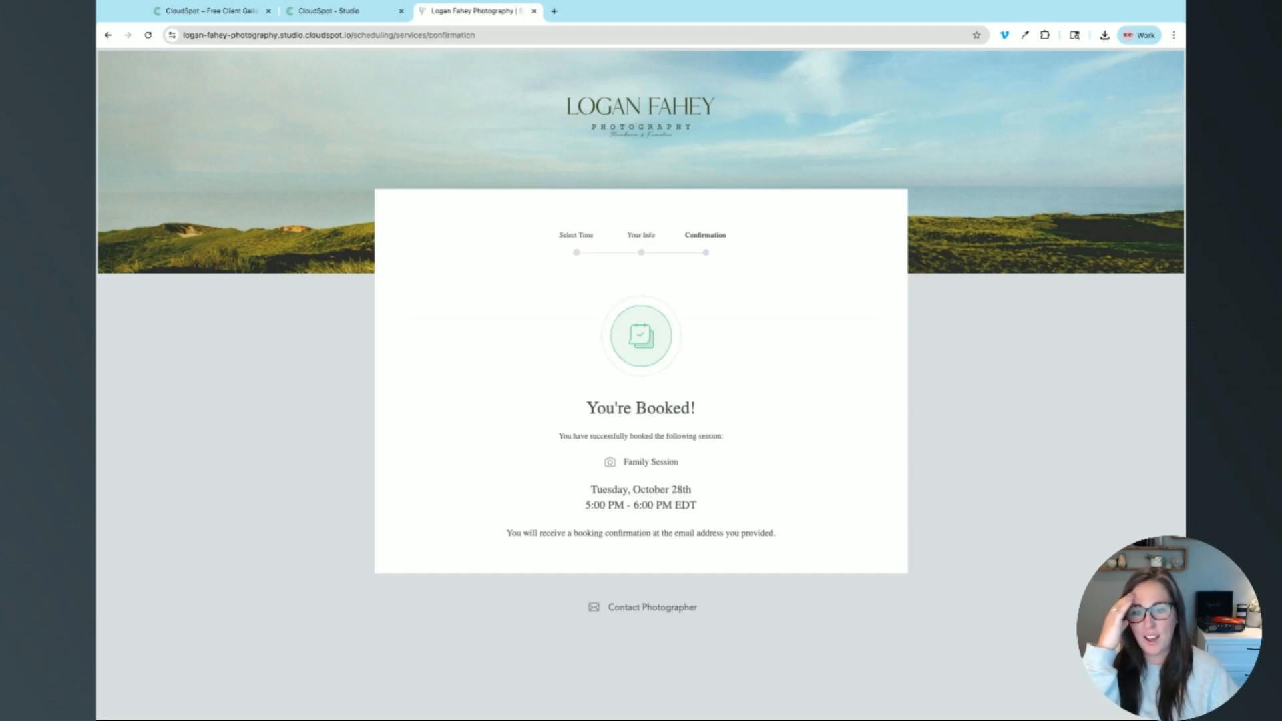
drag(511, 532, 773, 532)
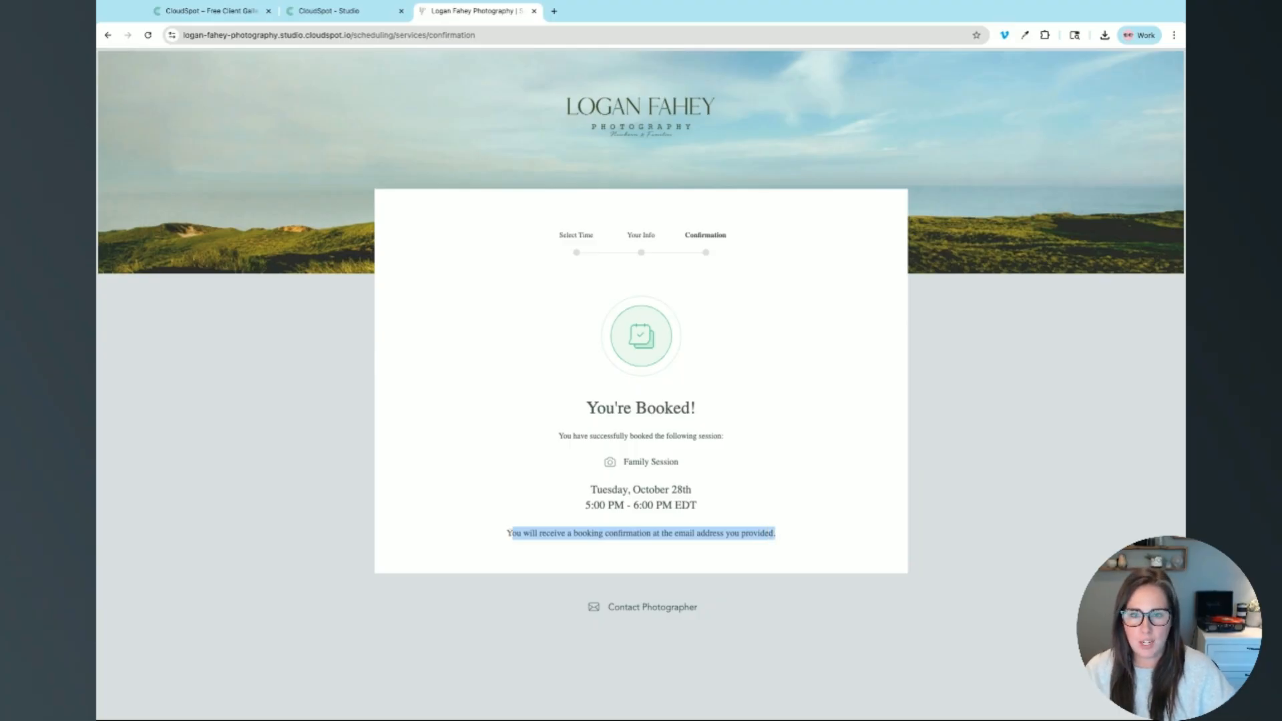
click(774, 534)
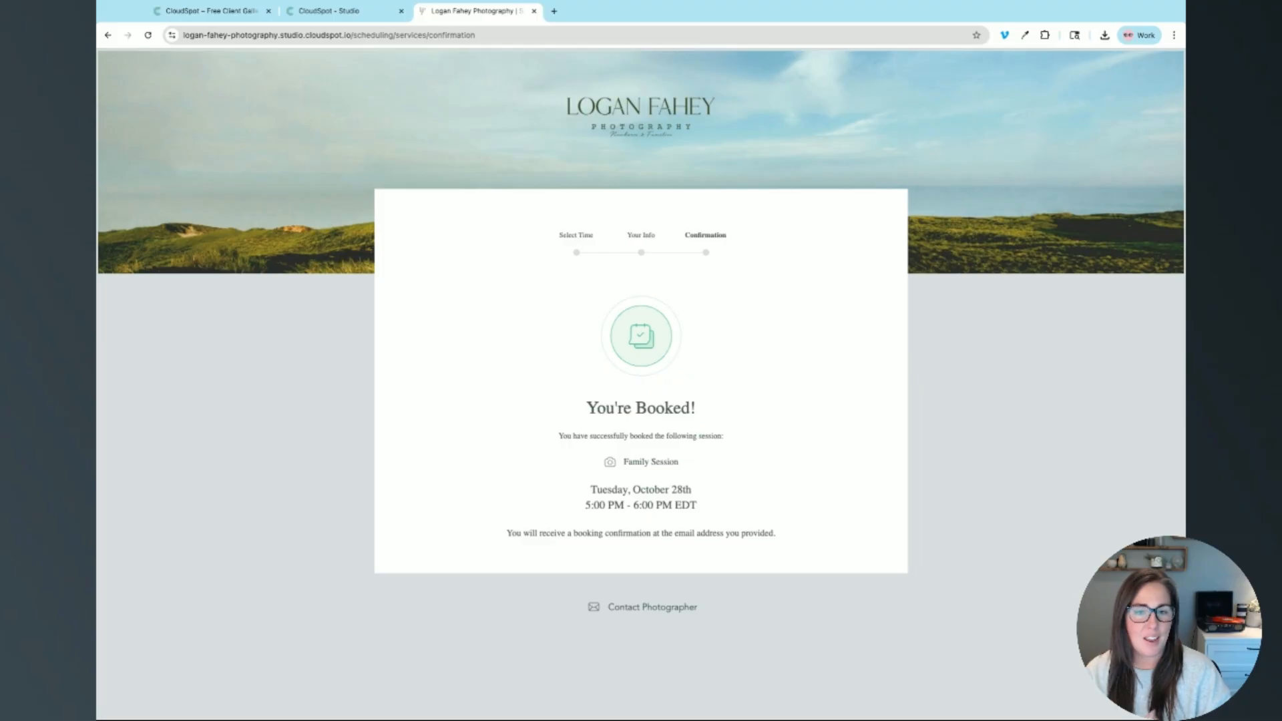
click(336, 12)
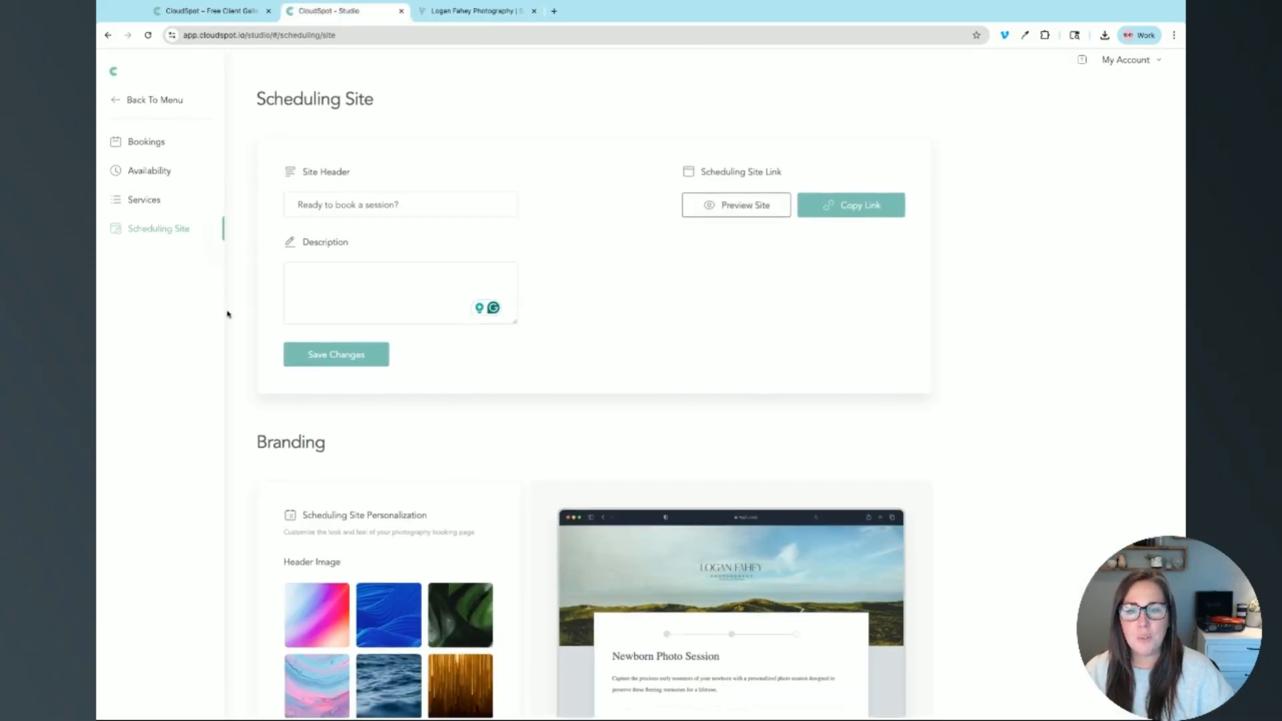
Step: Review the Scheduling Site branding settings, then preview the public booking site in a new tab
scroll(419, 408, down, 7)
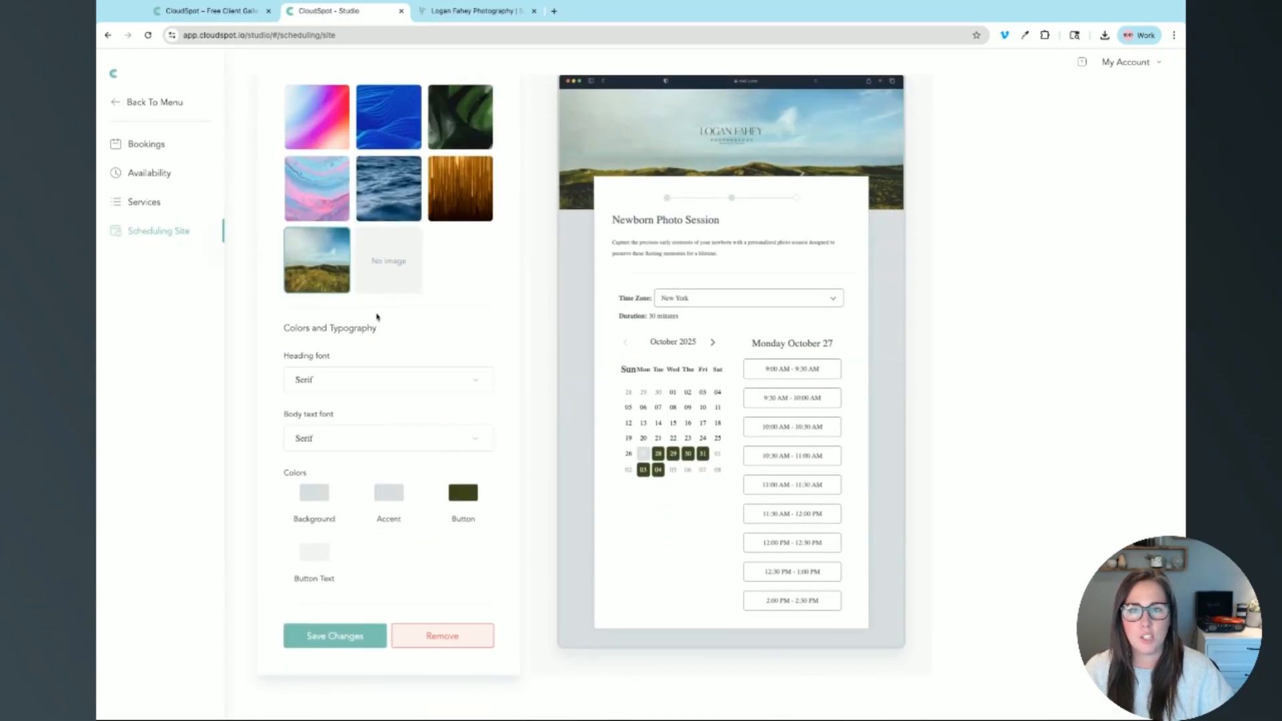
scroll(377, 317, up, 7)
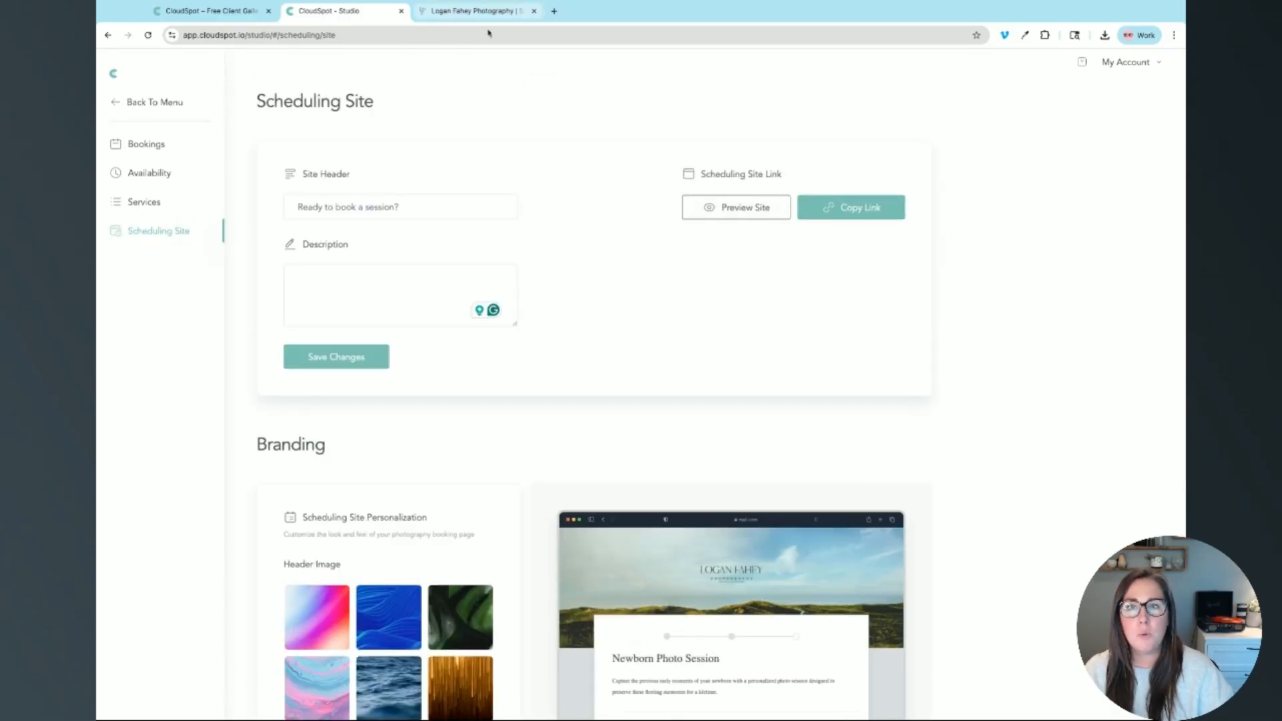
click(740, 215)
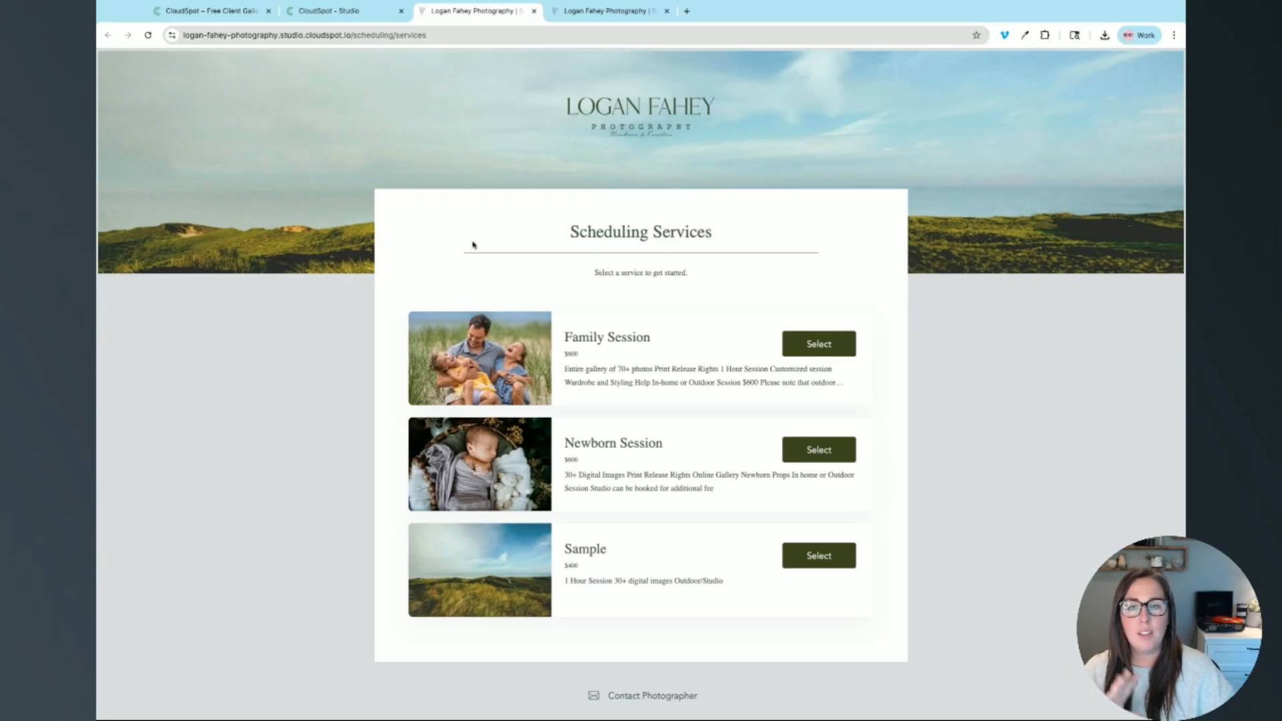
Step: Open the Family Session booking page and check its web address
click(371, 42)
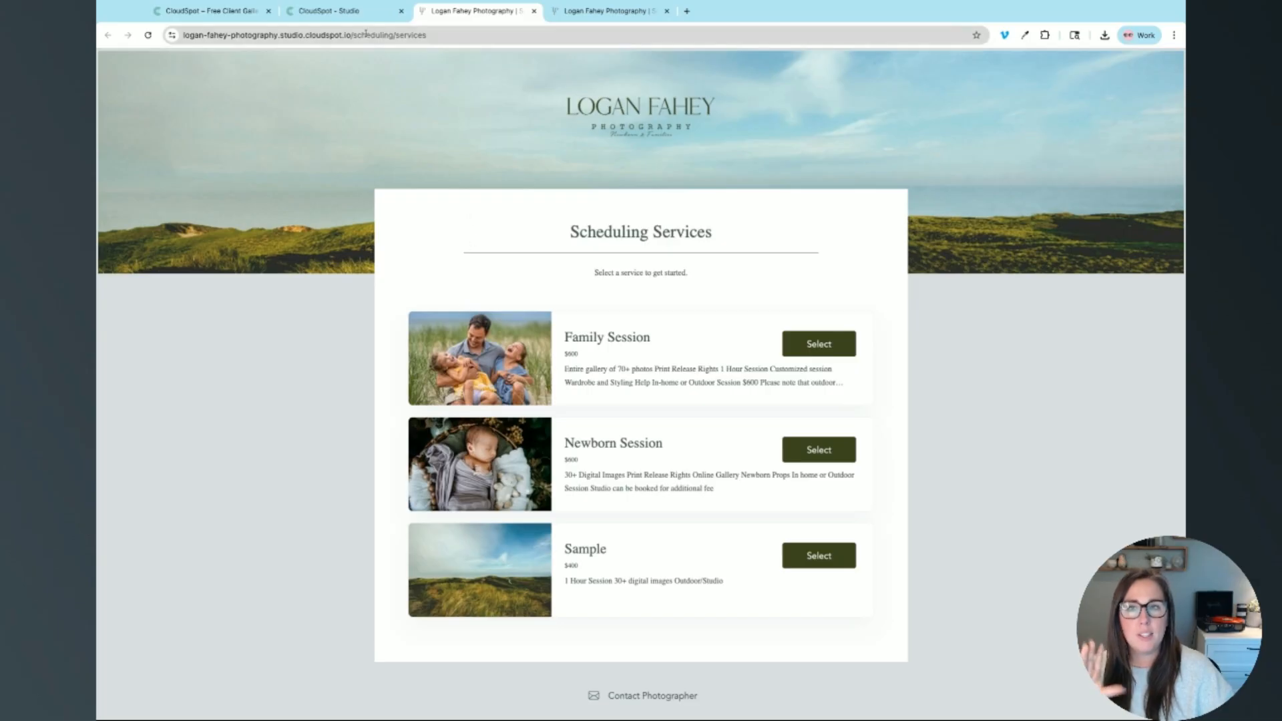
click(818, 345)
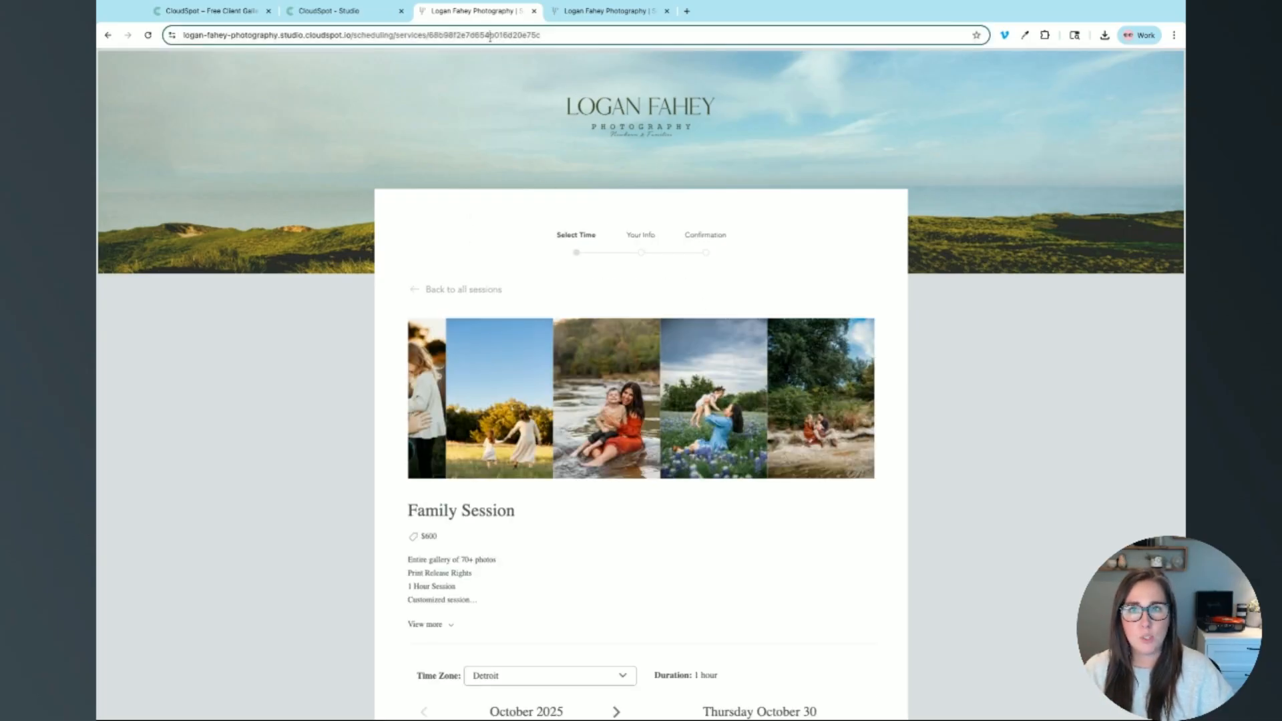
click(490, 38)
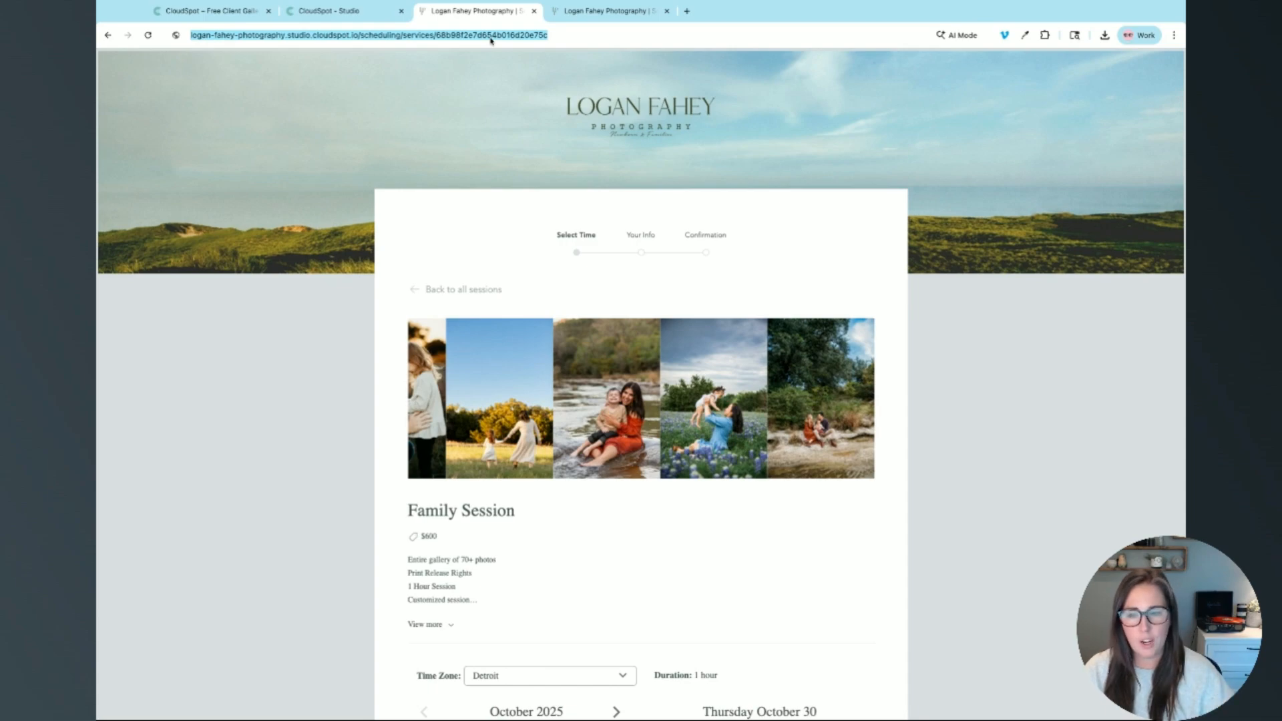
click(449, 241)
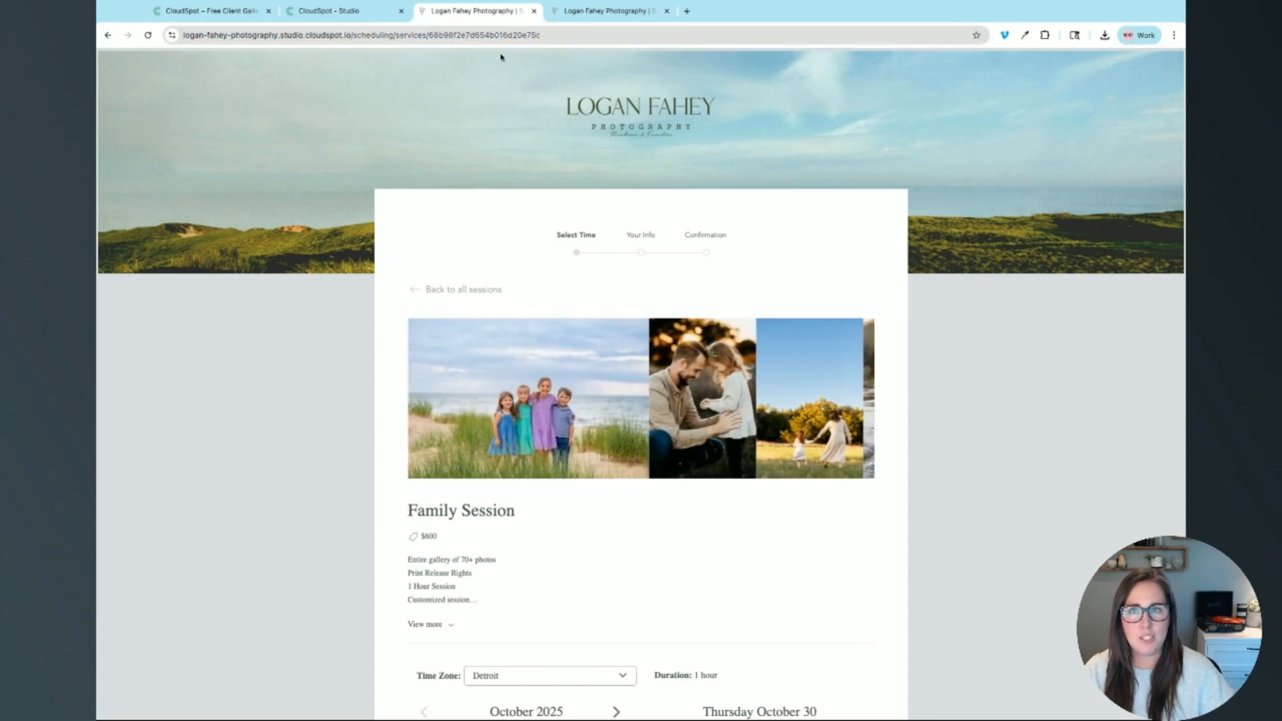
click(531, 41)
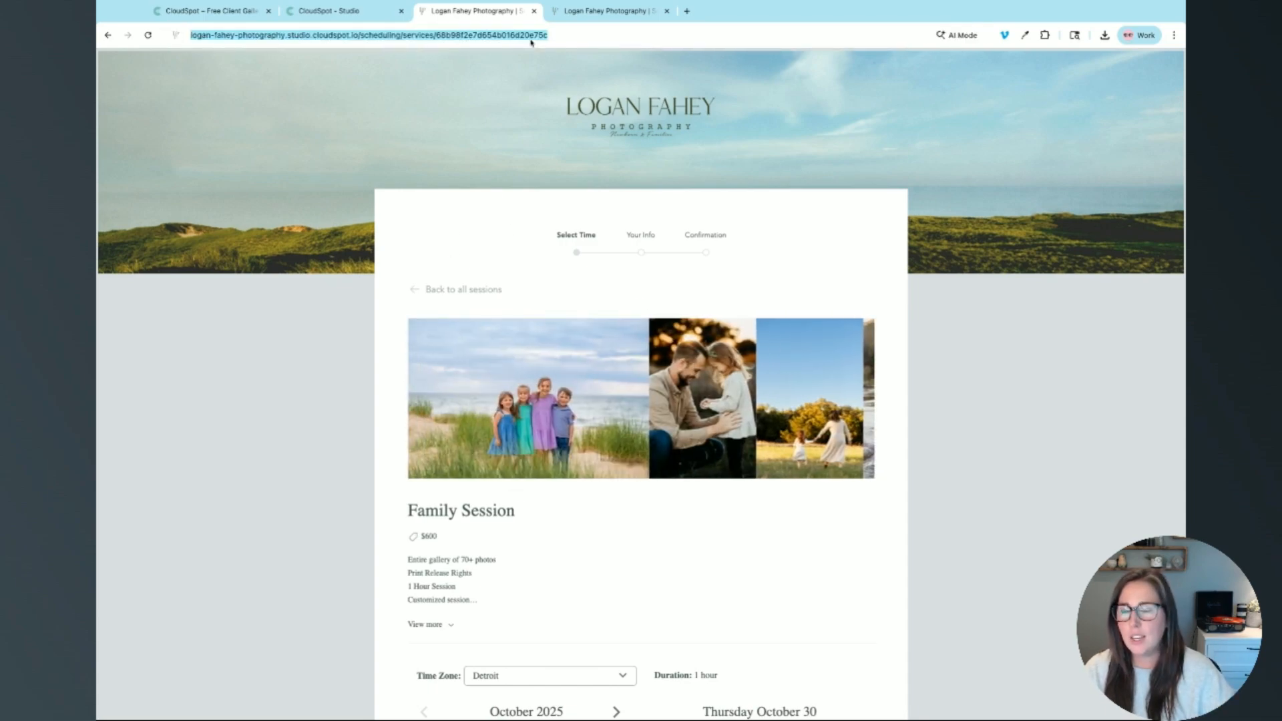
click(389, 206)
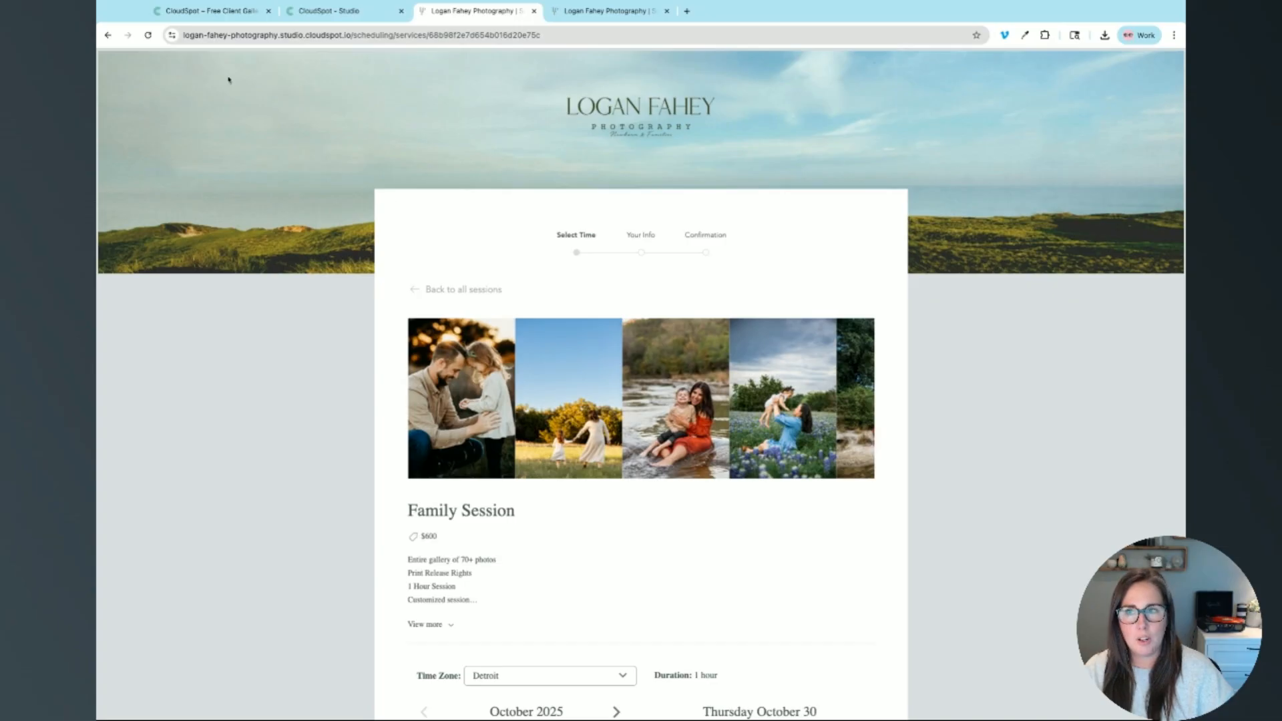
Step: Return to the services list, open Newborn Session, and scroll to its October 2025 calendar
click(106, 36)
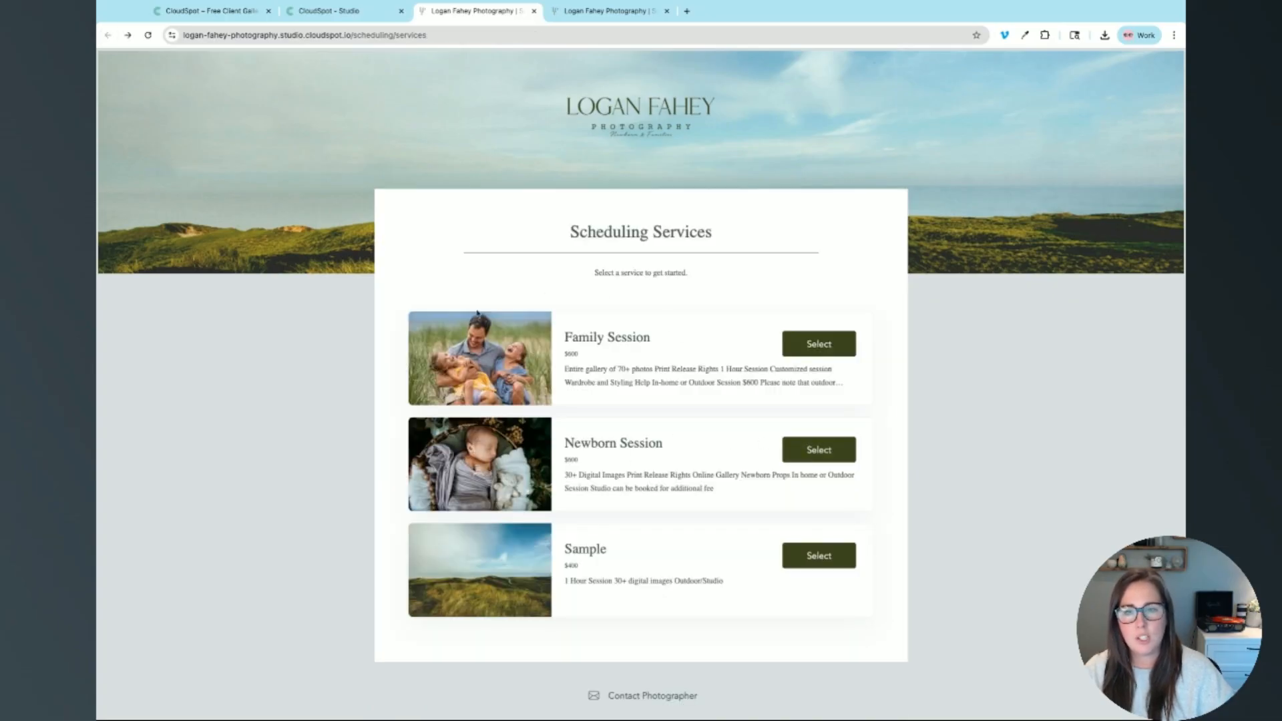
click(818, 449)
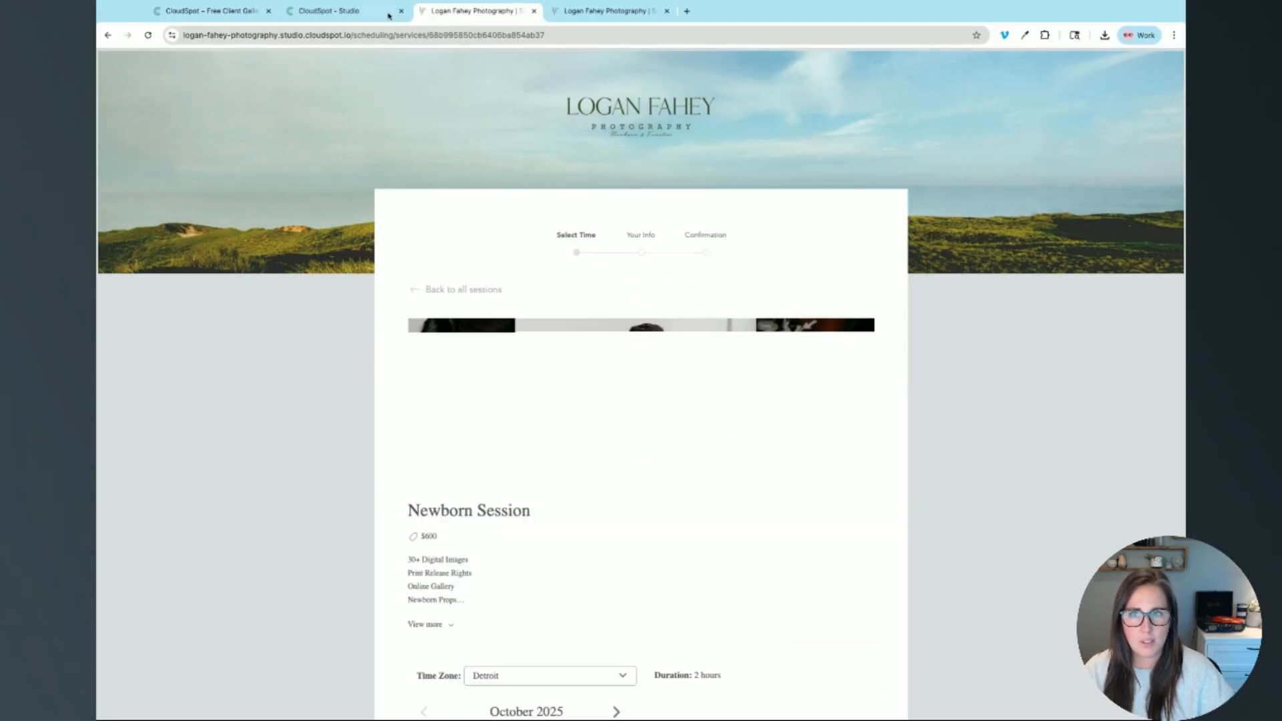
click(391, 35)
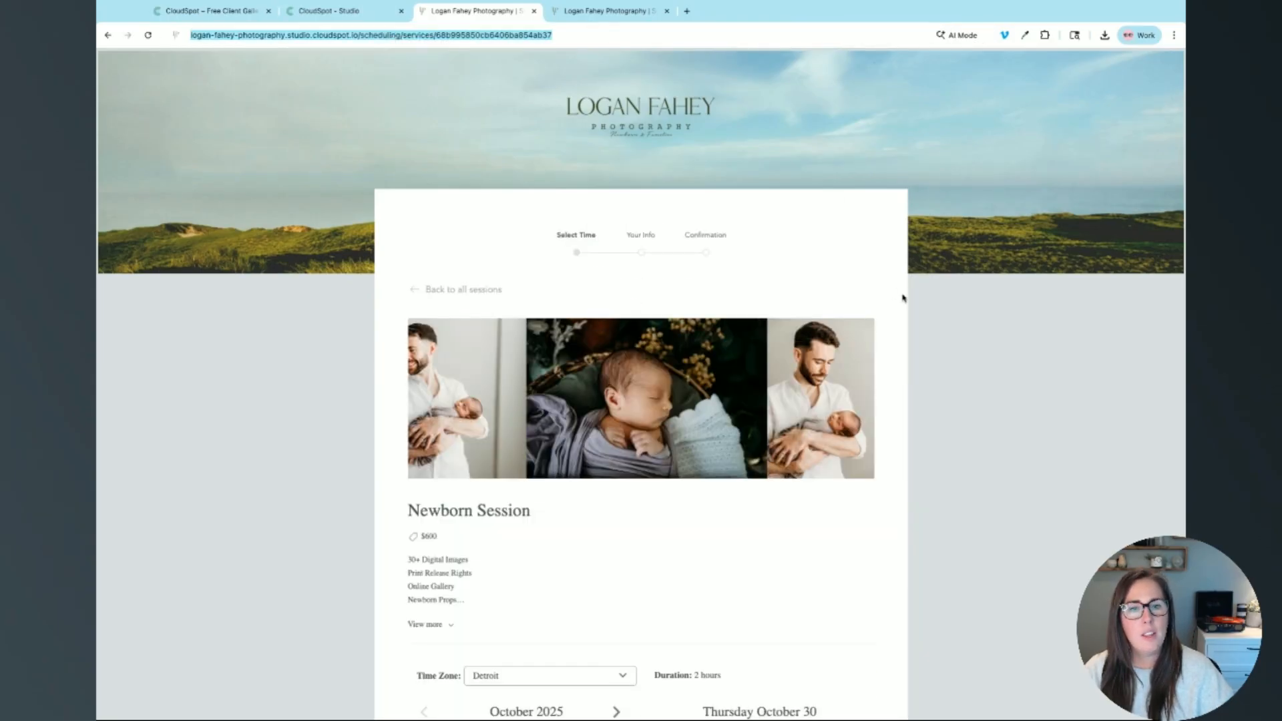
click(968, 307)
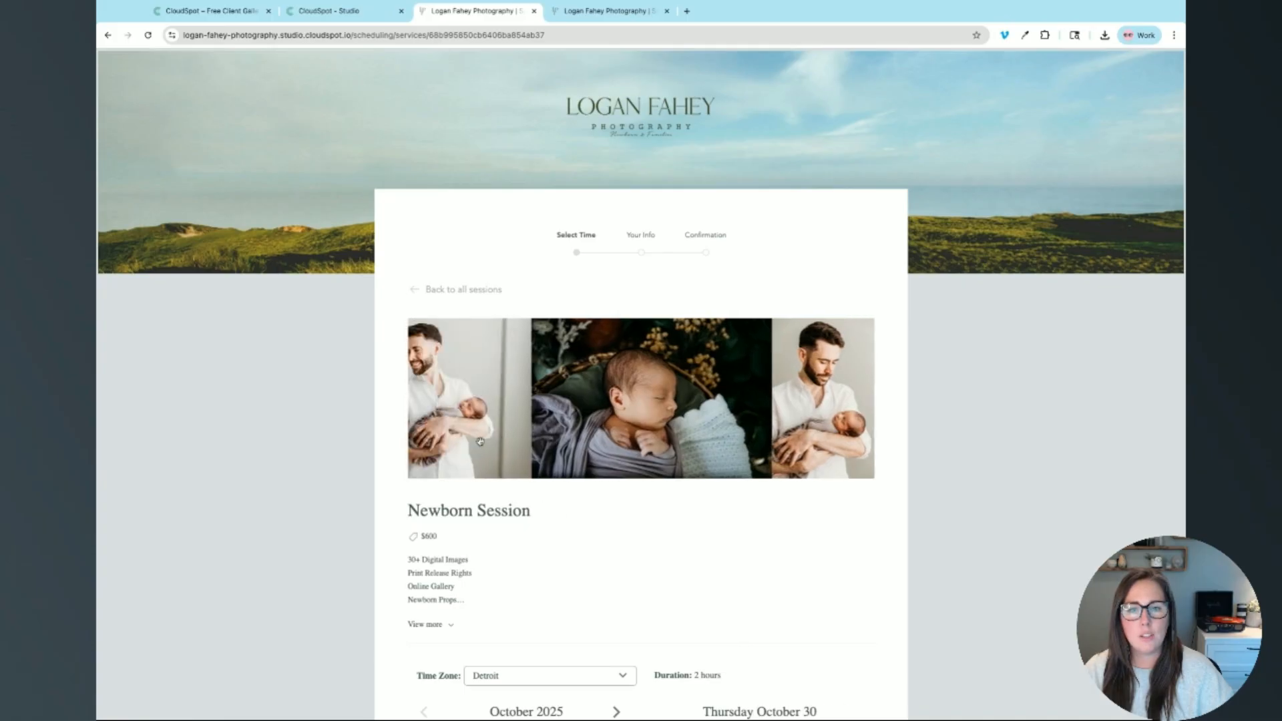
scroll(1082, 552, down, 3)
scroll(1082, 552, down, 3)
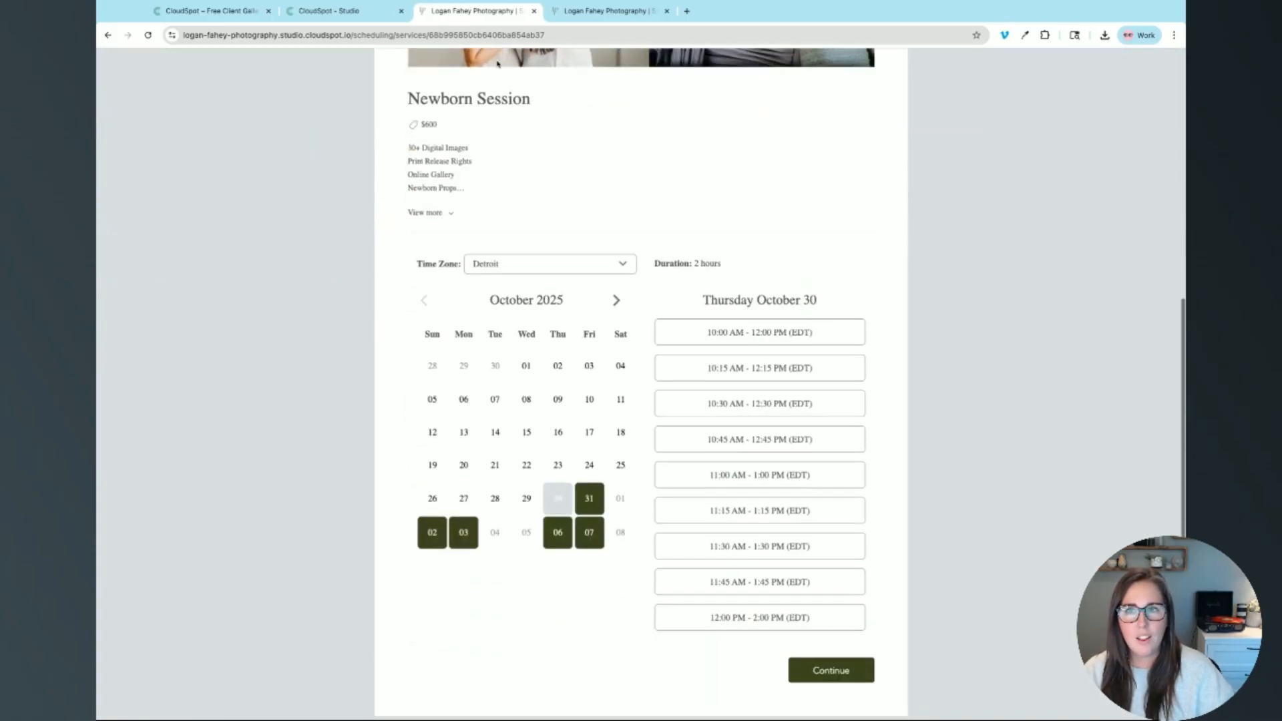
click(329, 11)
Step: Open the October 28, 2025 Family Session booking's details, marked No Payment Required, then return to Bookings
click(117, 152)
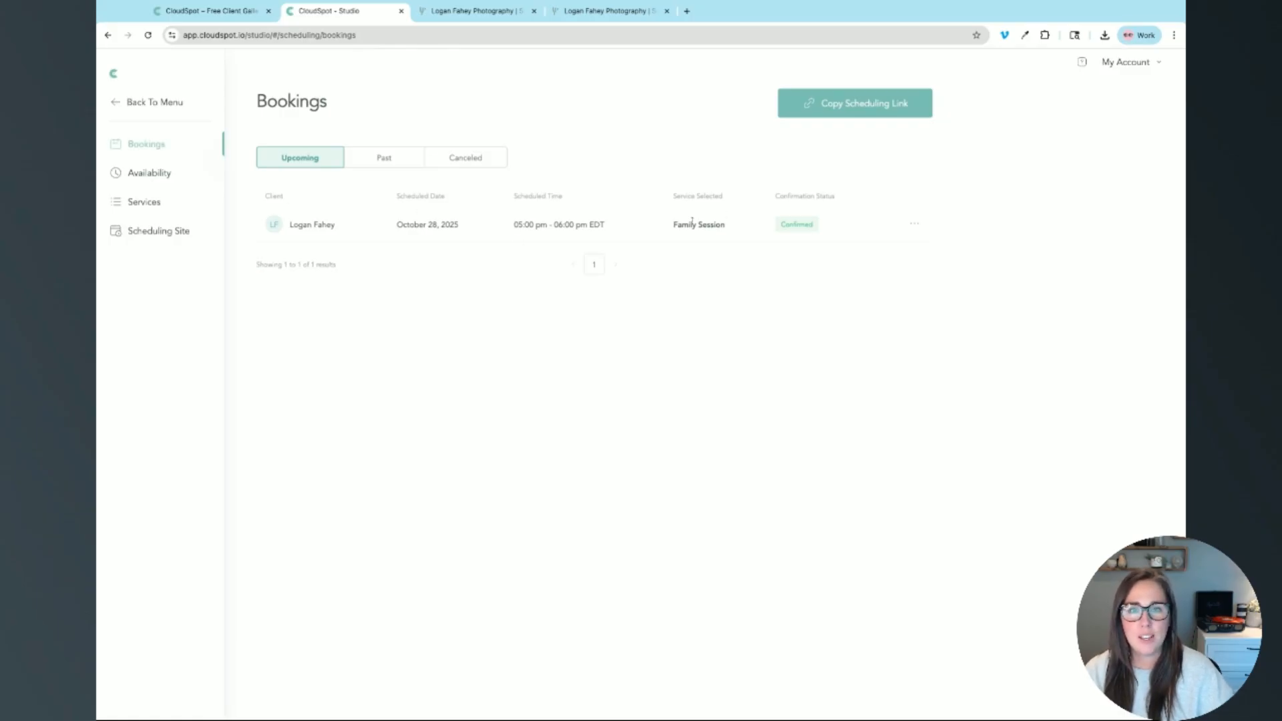
click(313, 223)
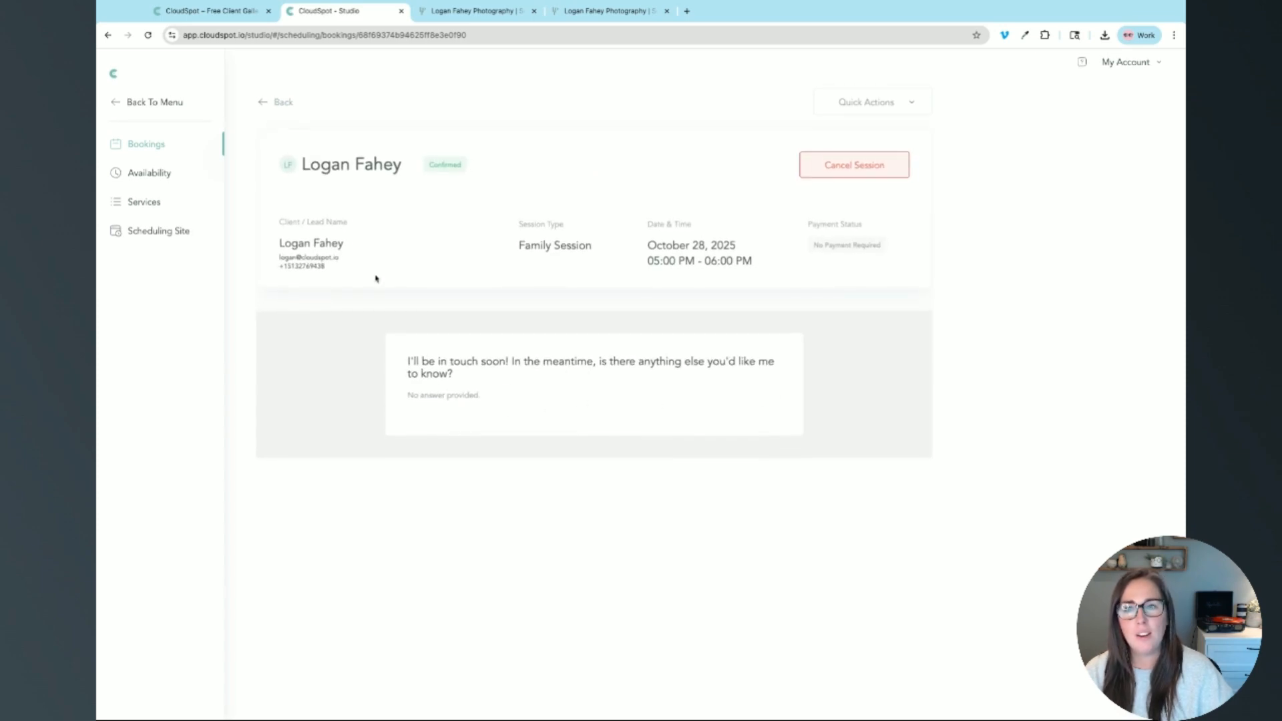
click(262, 103)
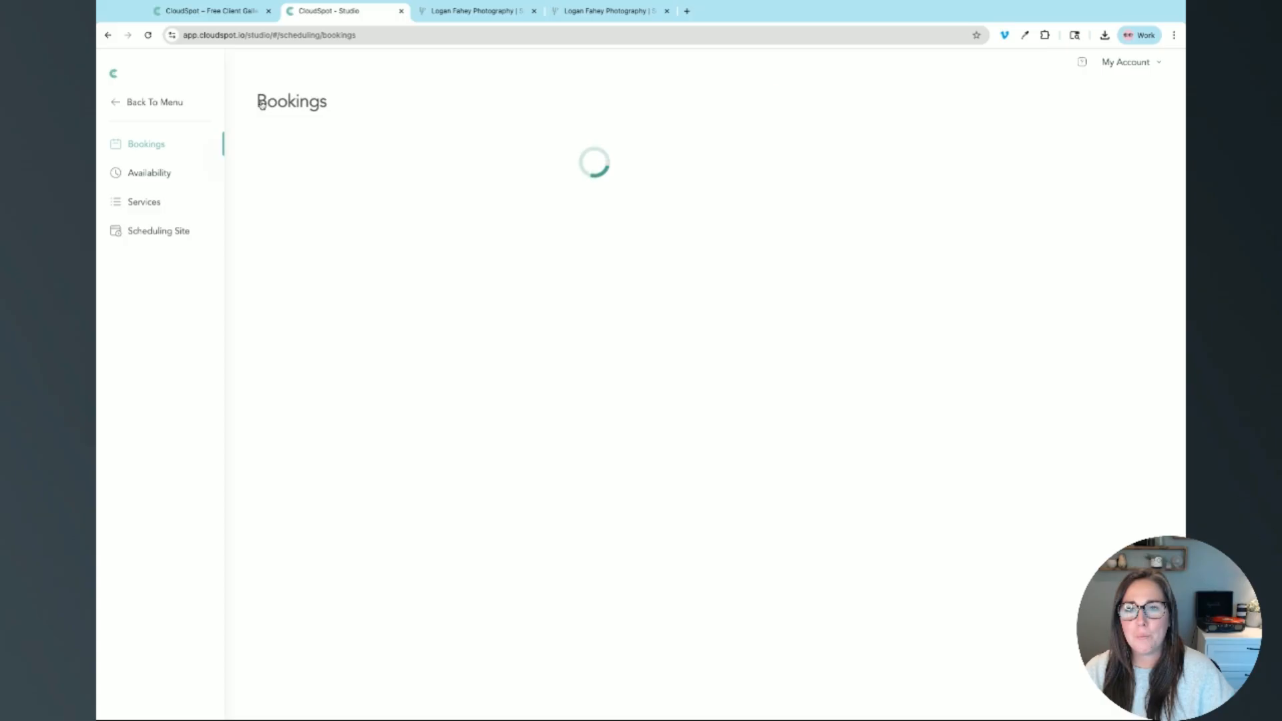